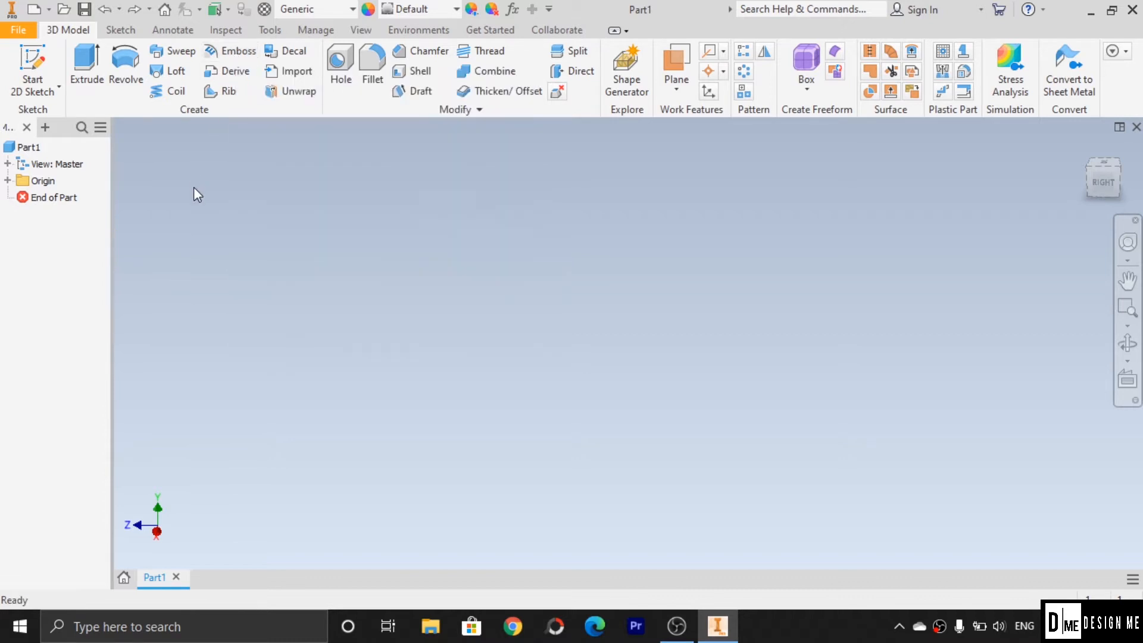
# Sketch a circle centred on the origin on the YZ plane and finish the sketch
pyautogui.click(24, 147)
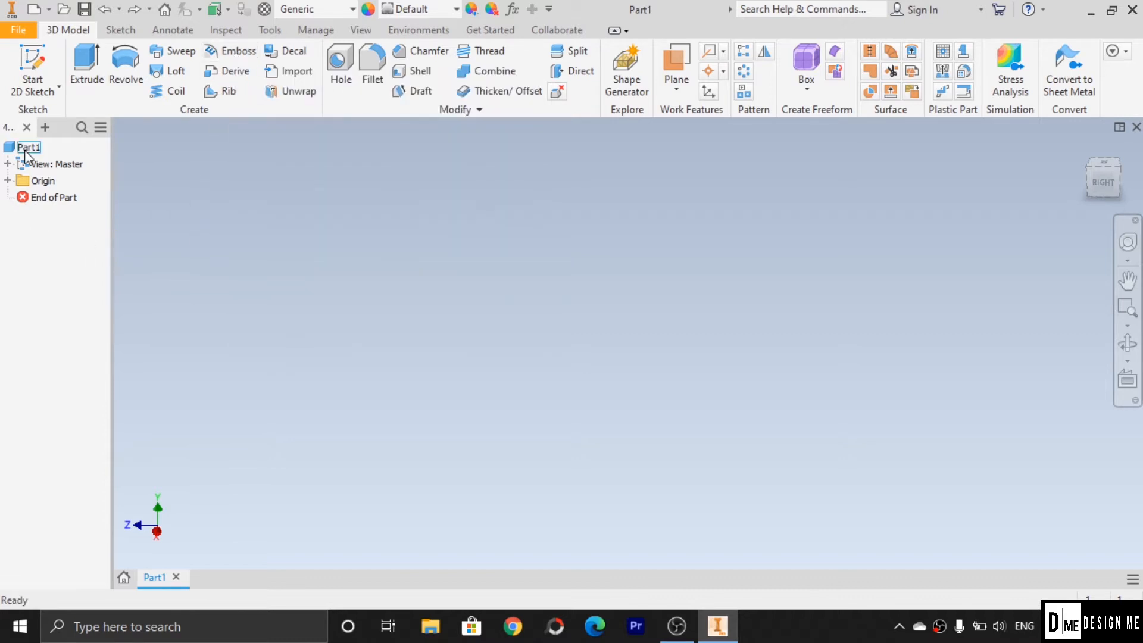
pyautogui.click(36, 74)
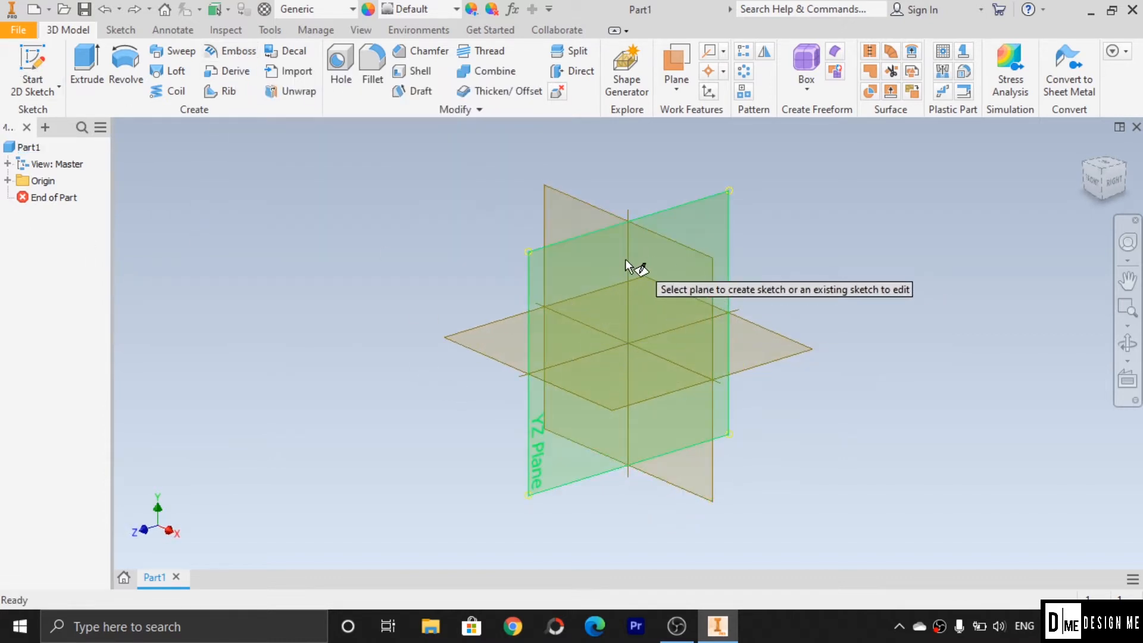
pyautogui.click(608, 255)
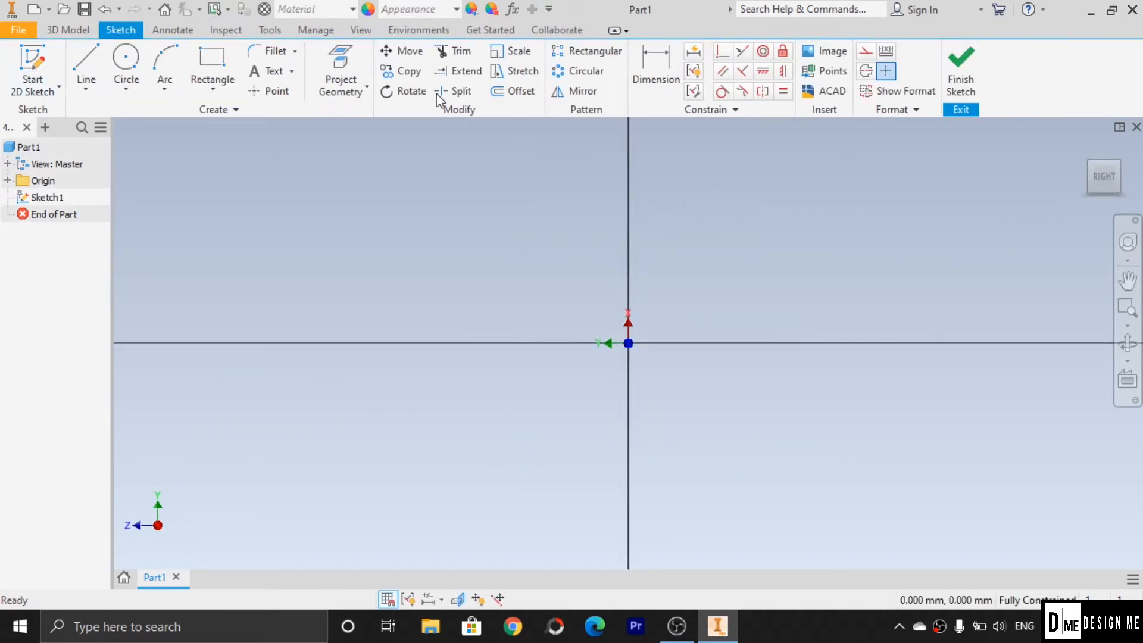
pyautogui.click(126, 65)
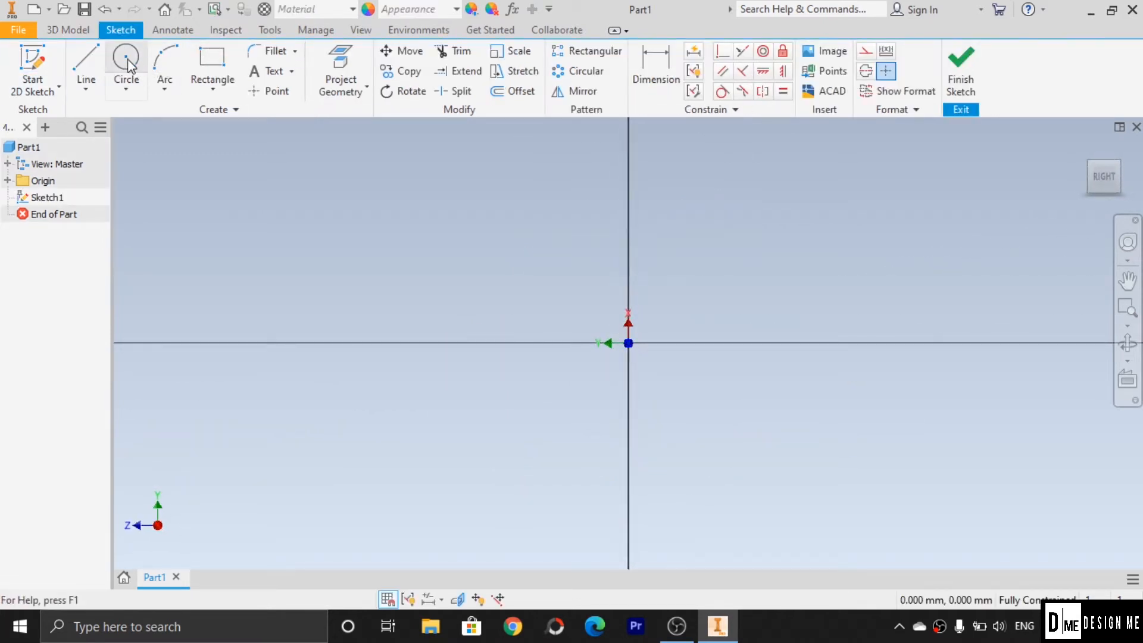
pyautogui.click(629, 343)
pyautogui.click(684, 459)
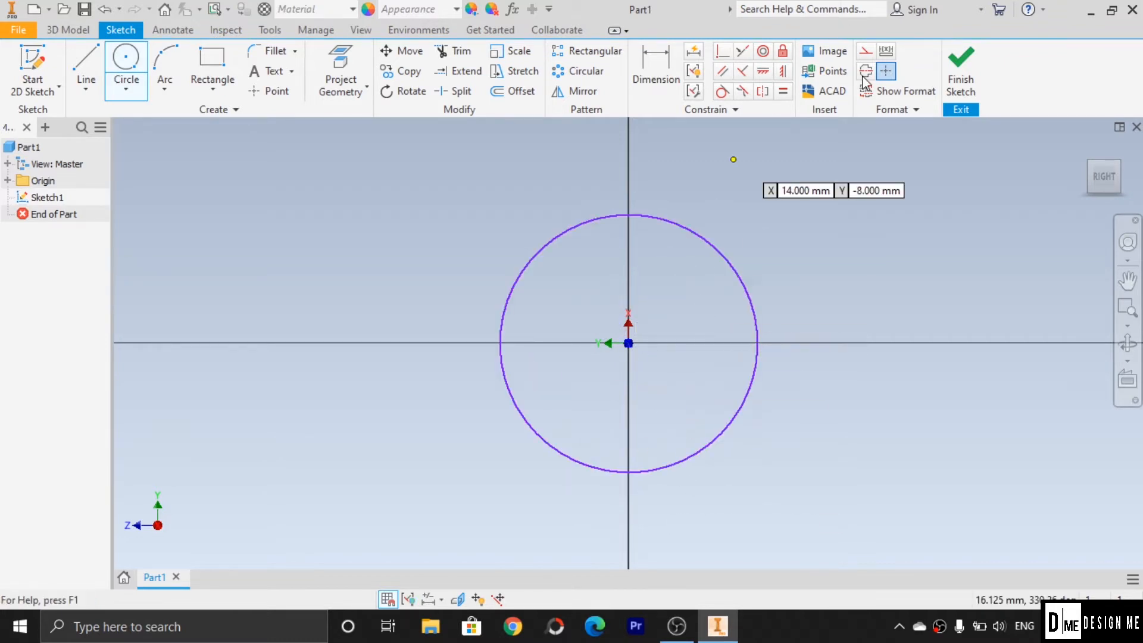
pyautogui.click(961, 84)
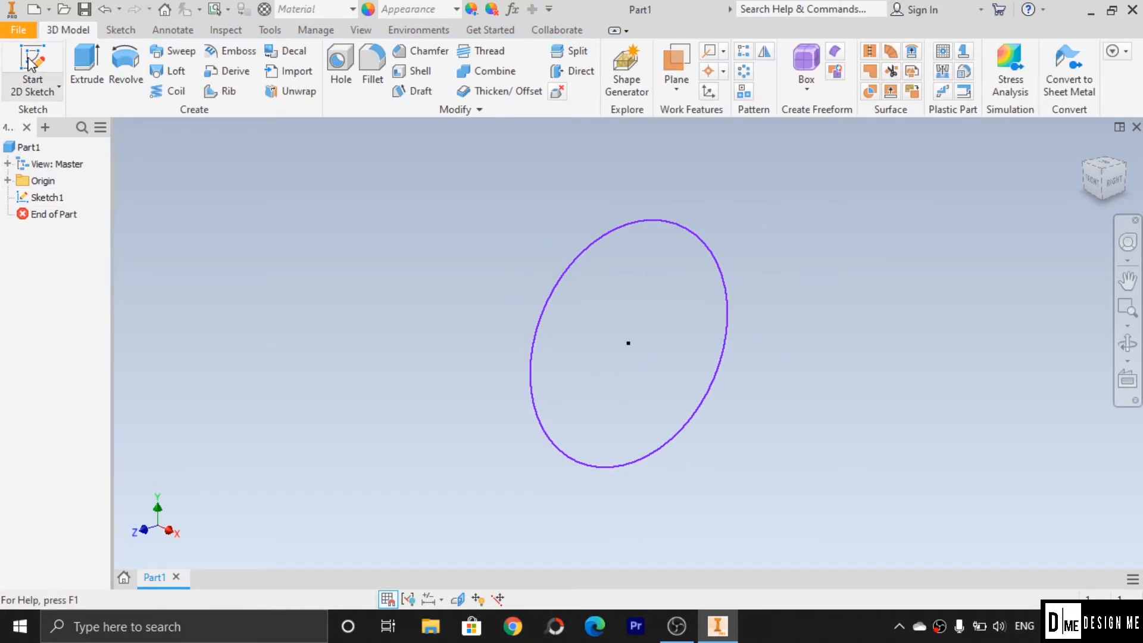
# Extrude the circle symmetrically to both sides of the sketch plane with a distance of 30 mm
pyautogui.click(77, 66)
pyautogui.click(231, 289)
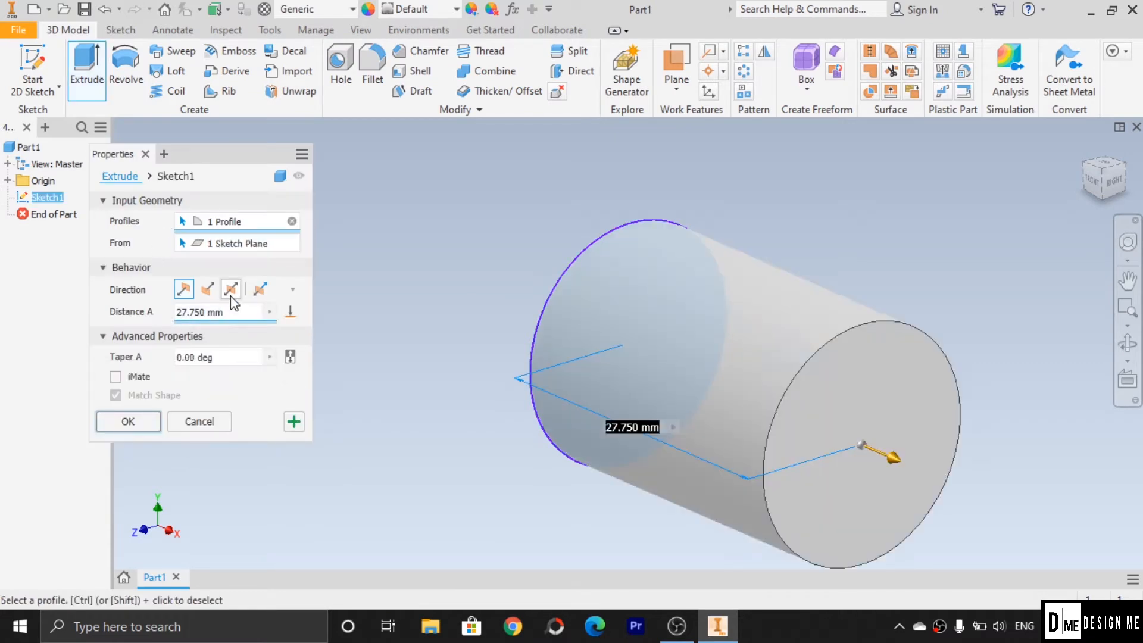
pyautogui.click(238, 312)
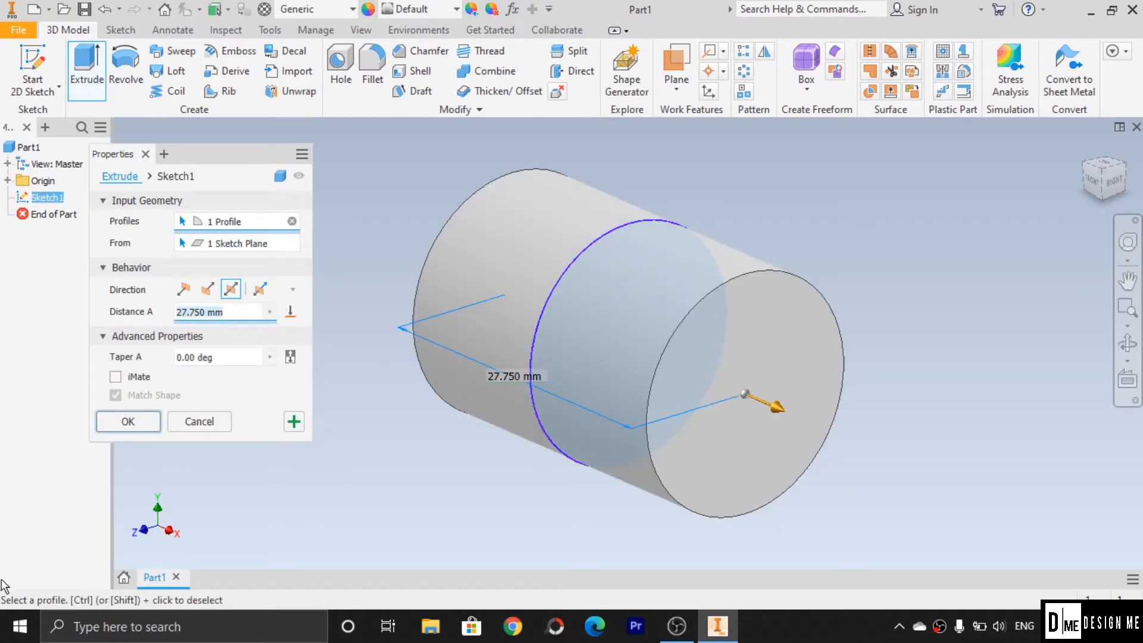
pyautogui.write('30')
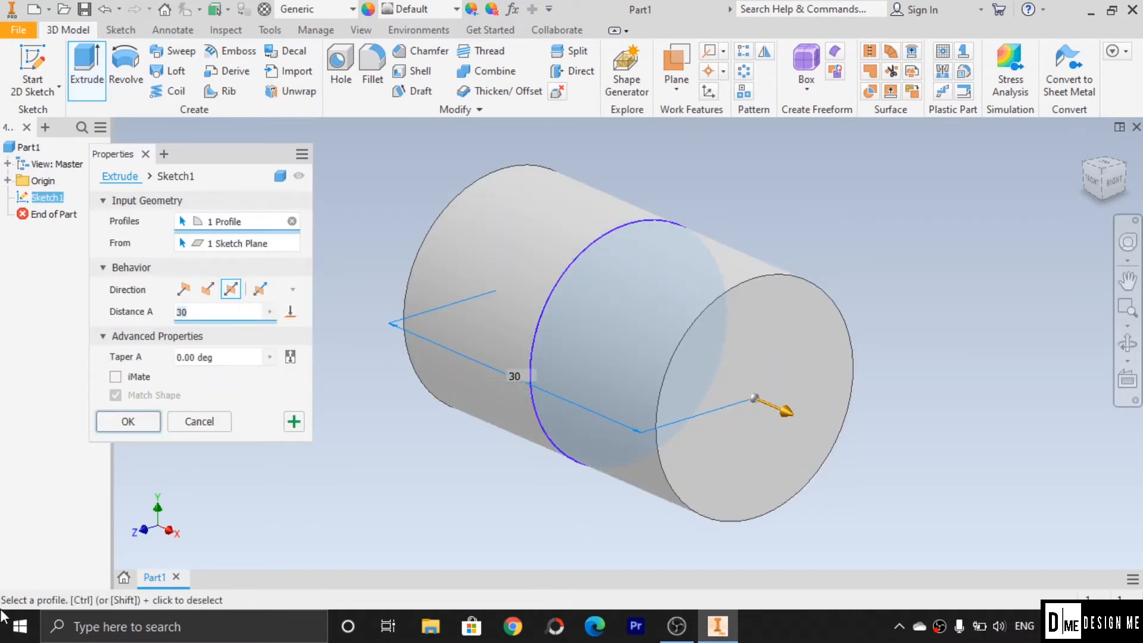
pyautogui.click(133, 430)
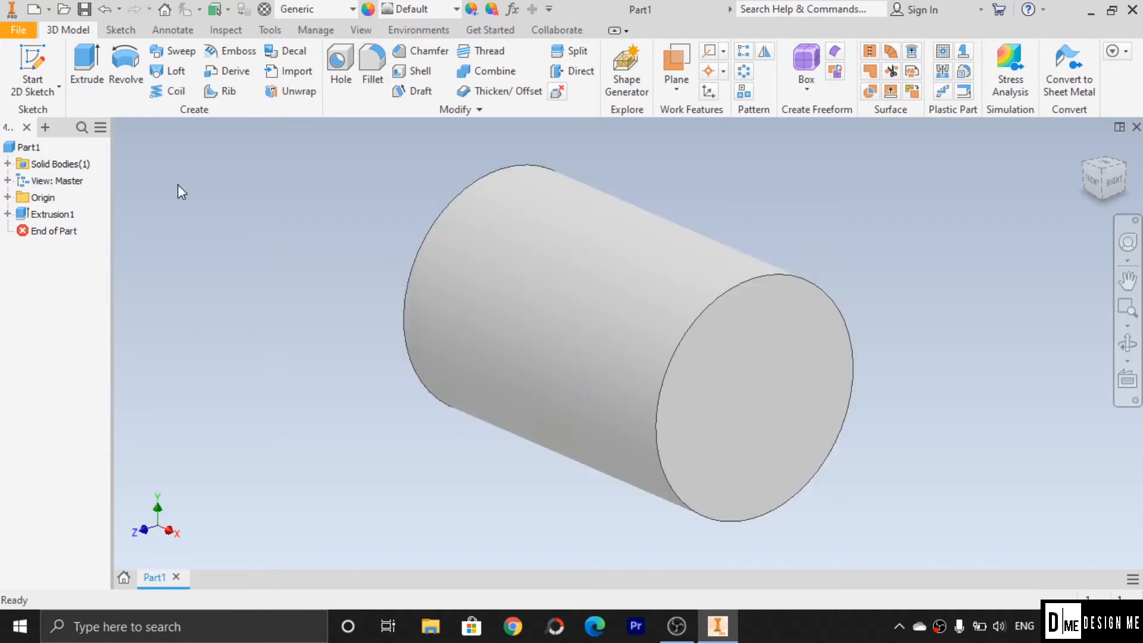
# Create a work plane offset upward from the origin XZ plane so that it lies above the cylinder
pyautogui.click(676, 85)
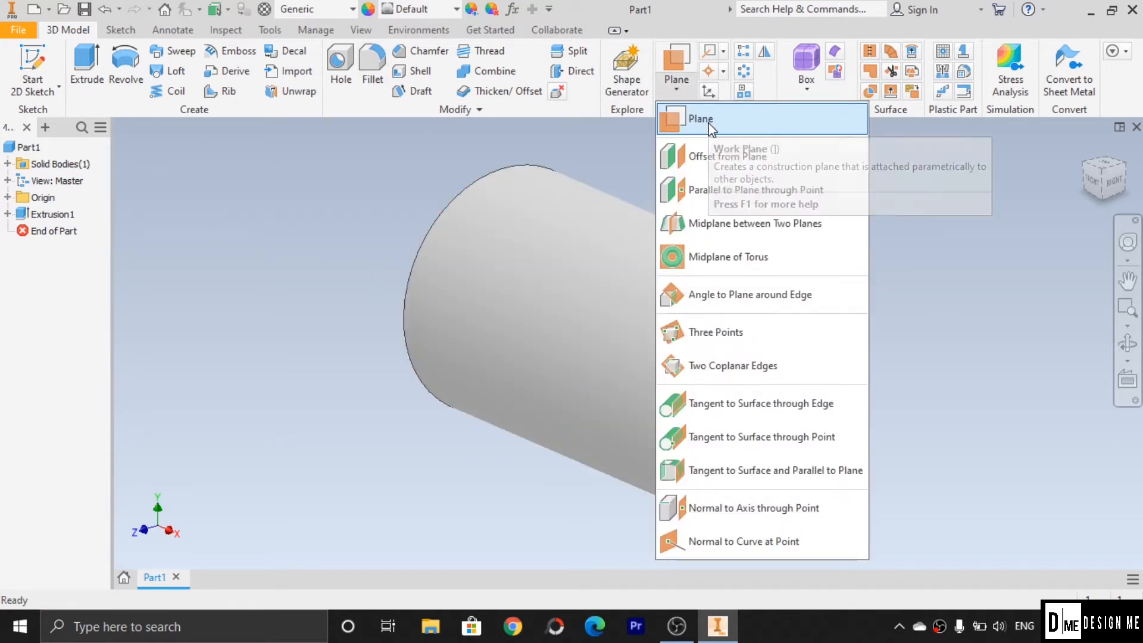
pyautogui.click(708, 122)
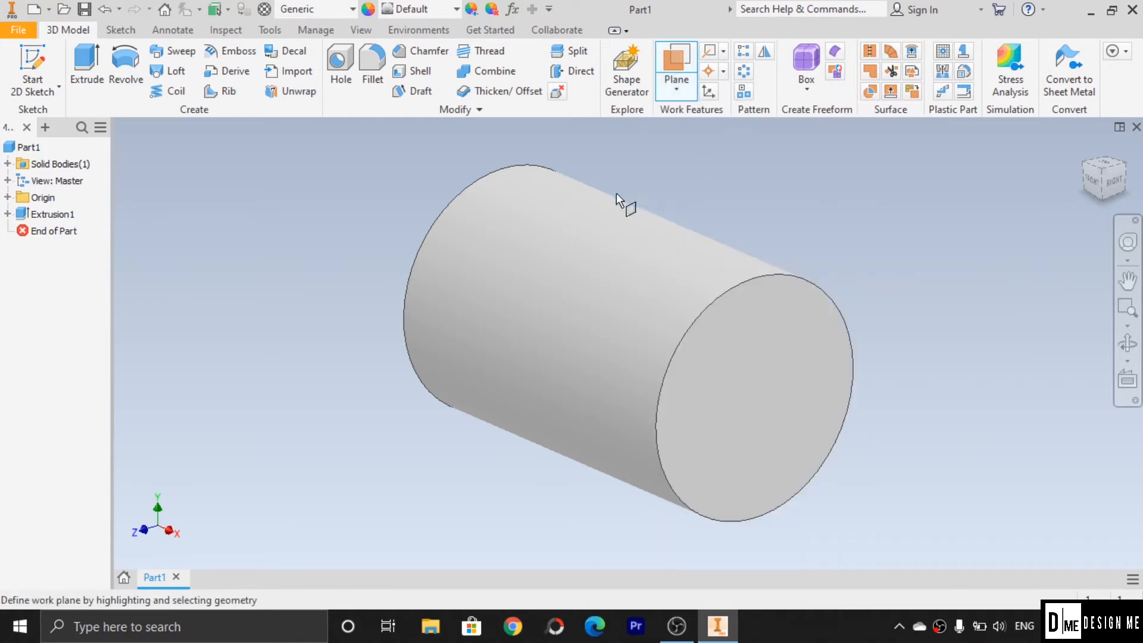
pyautogui.click(7, 197)
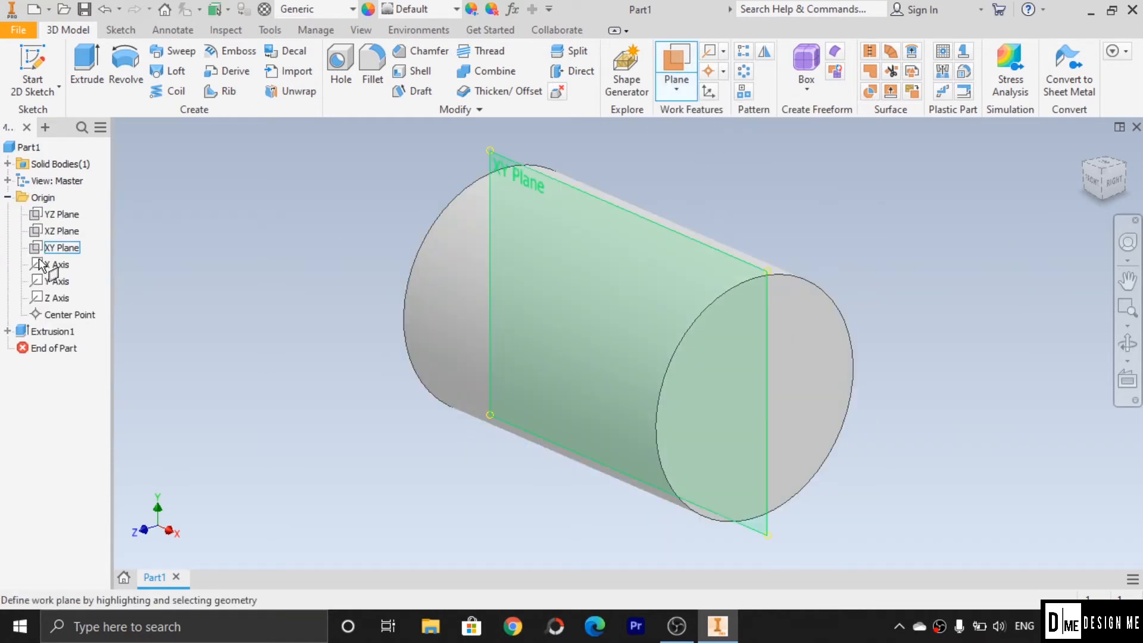
pyautogui.click(63, 232)
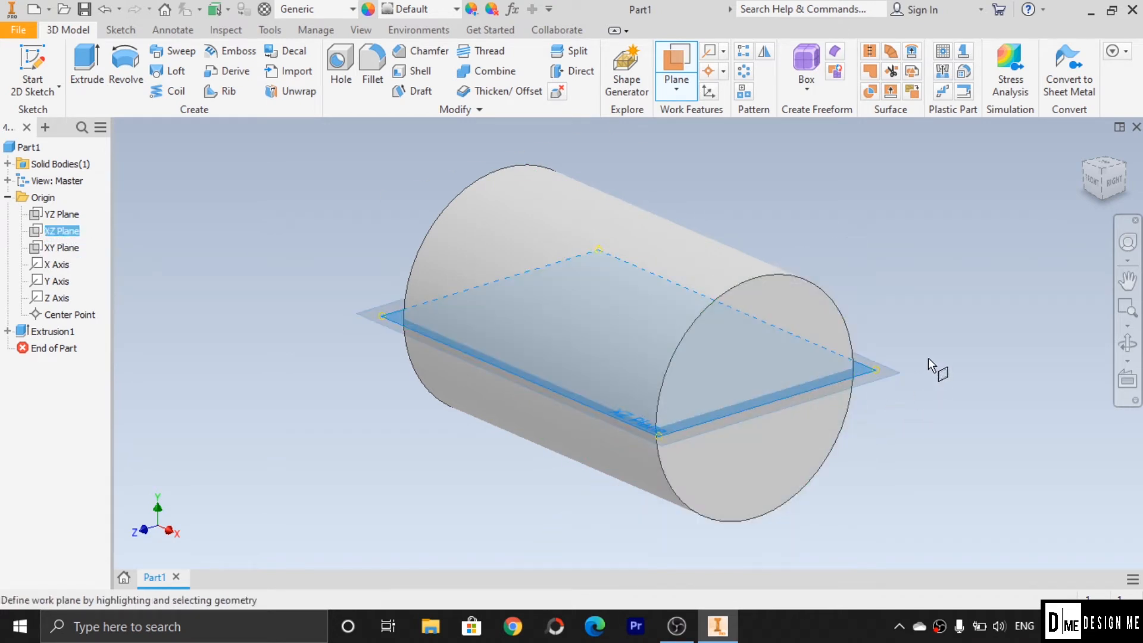
pyautogui.moveTo(900, 351); pyautogui.dragTo(898, 173)
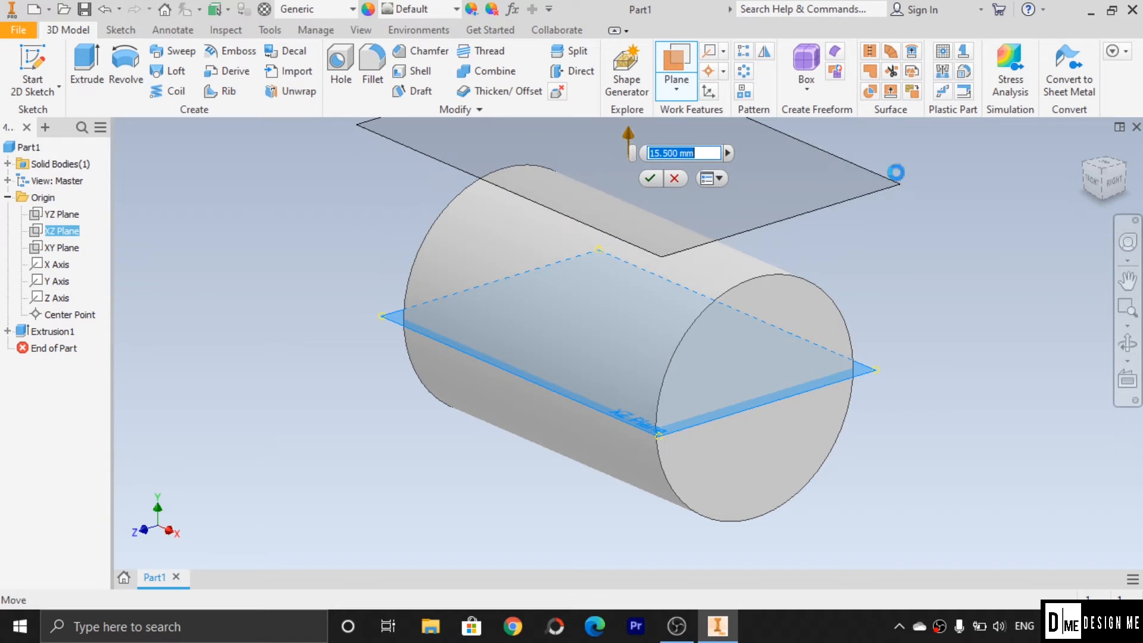
pyautogui.click(650, 176)
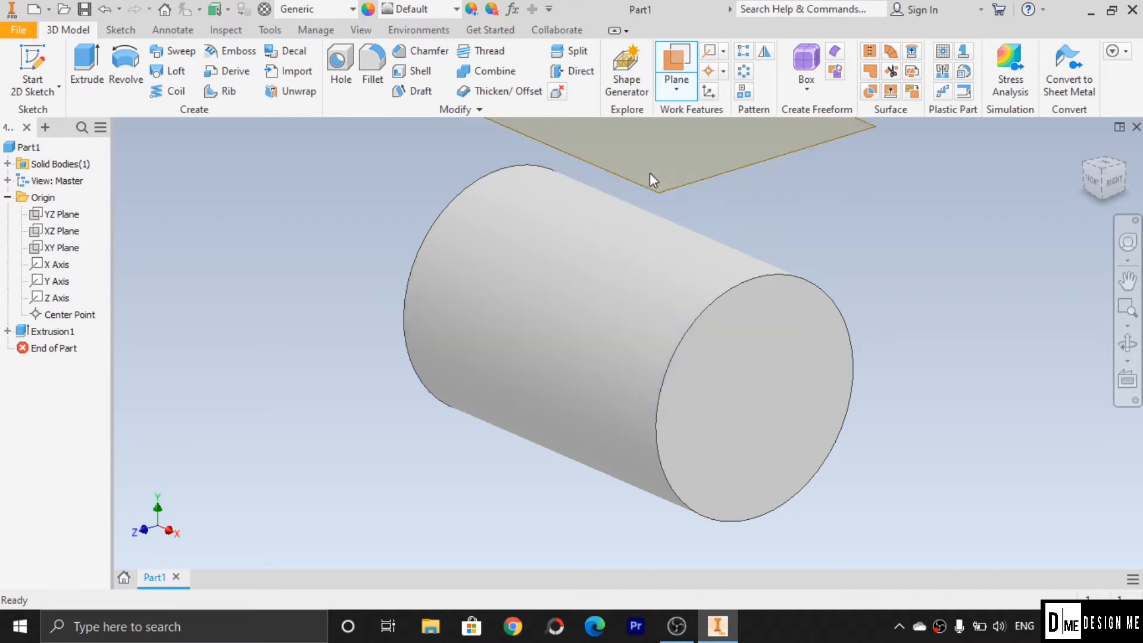
# Start a new sketch on the offset work plane above the cylinder
pyautogui.scroll(5, 814, 403)
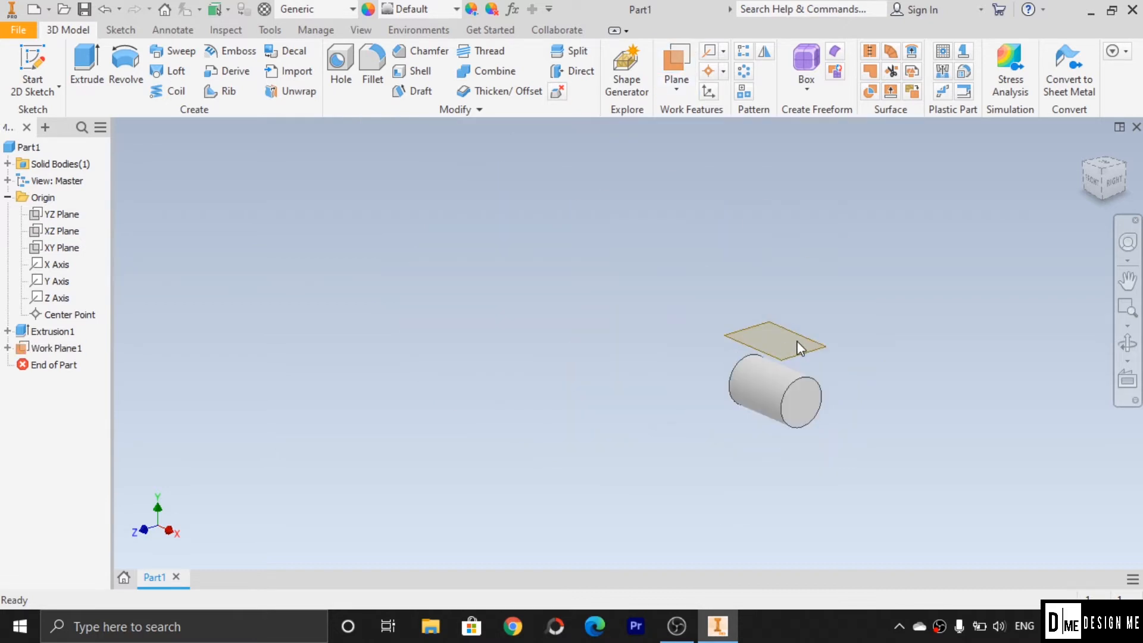
pyautogui.scroll(-6, 797, 340)
pyautogui.scroll(3, 809, 426)
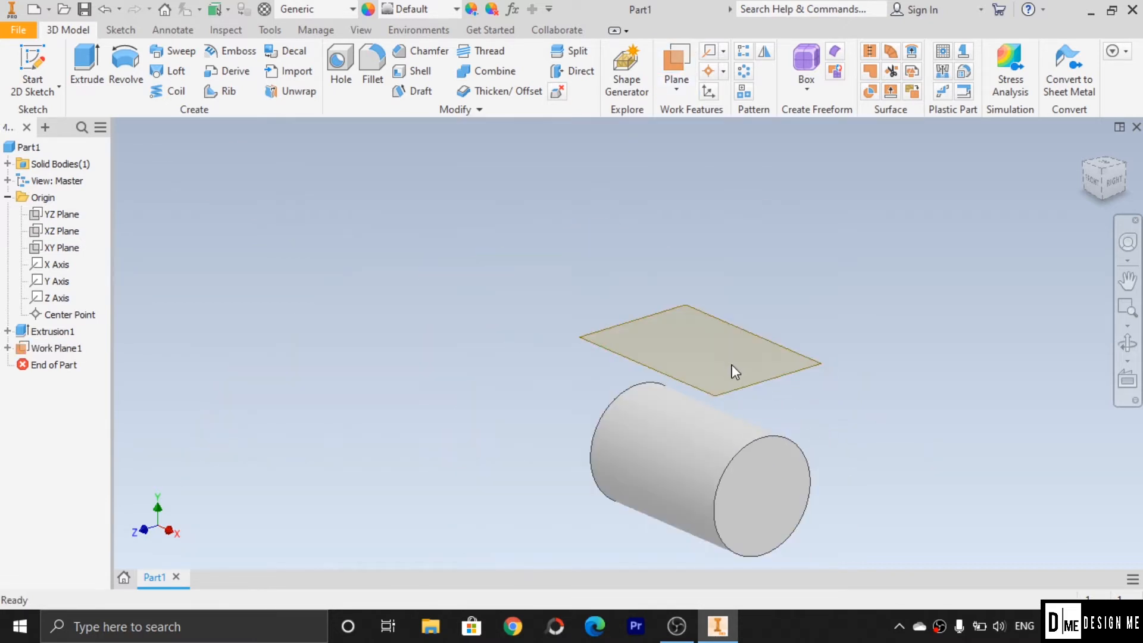
pyautogui.click(756, 381)
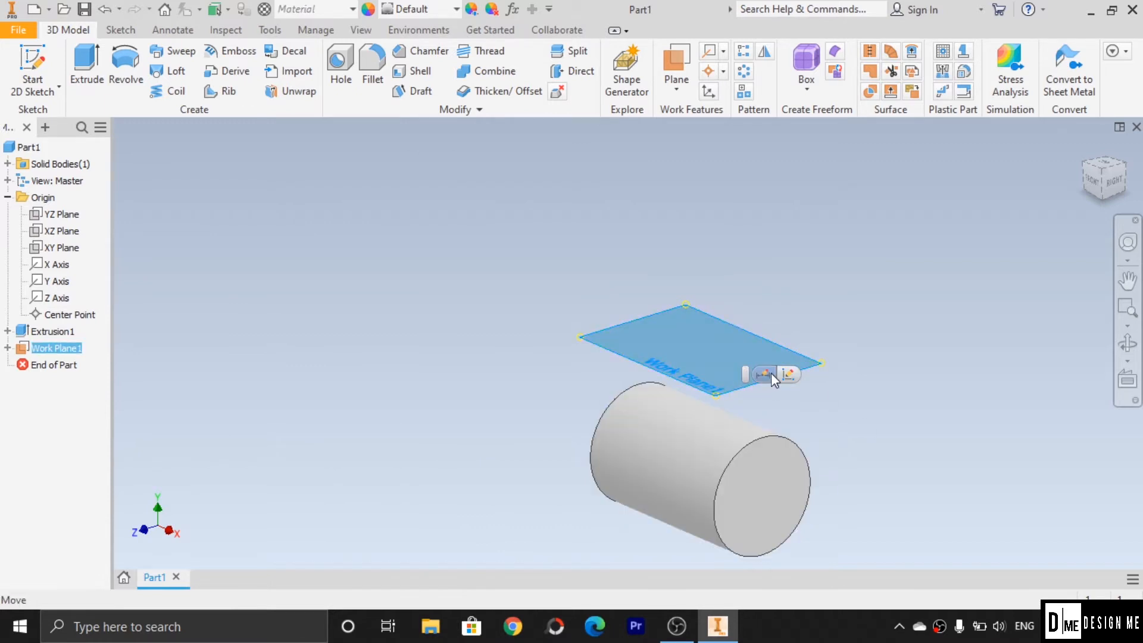
pyautogui.click(787, 374)
pyautogui.scroll(5, 683, 396)
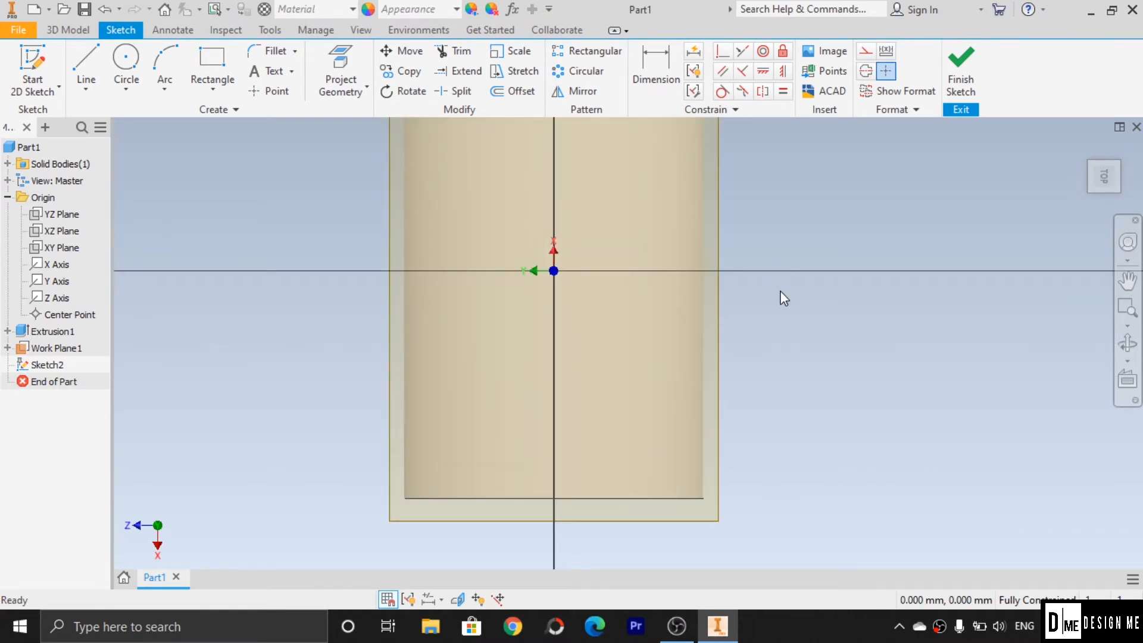
pyautogui.scroll(-2, 784, 297)
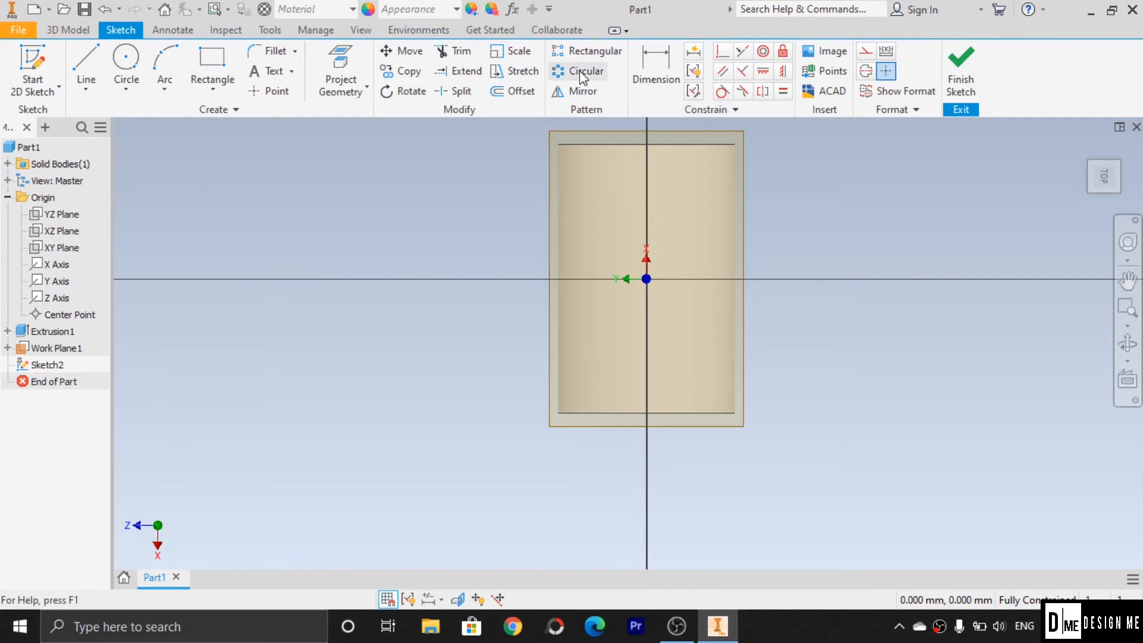
# Place a text box lengthwise over the cylinder, enter "Design ME" and select all of the text
pyautogui.click(272, 73)
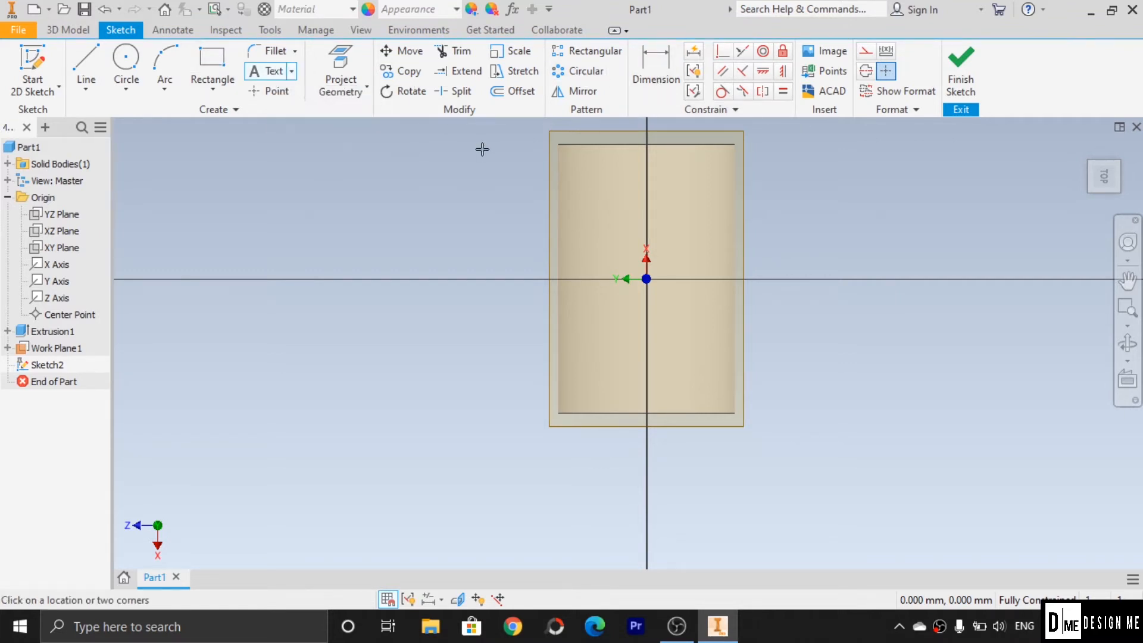
pyautogui.moveTo(597, 174); pyautogui.dragTo(708, 383)
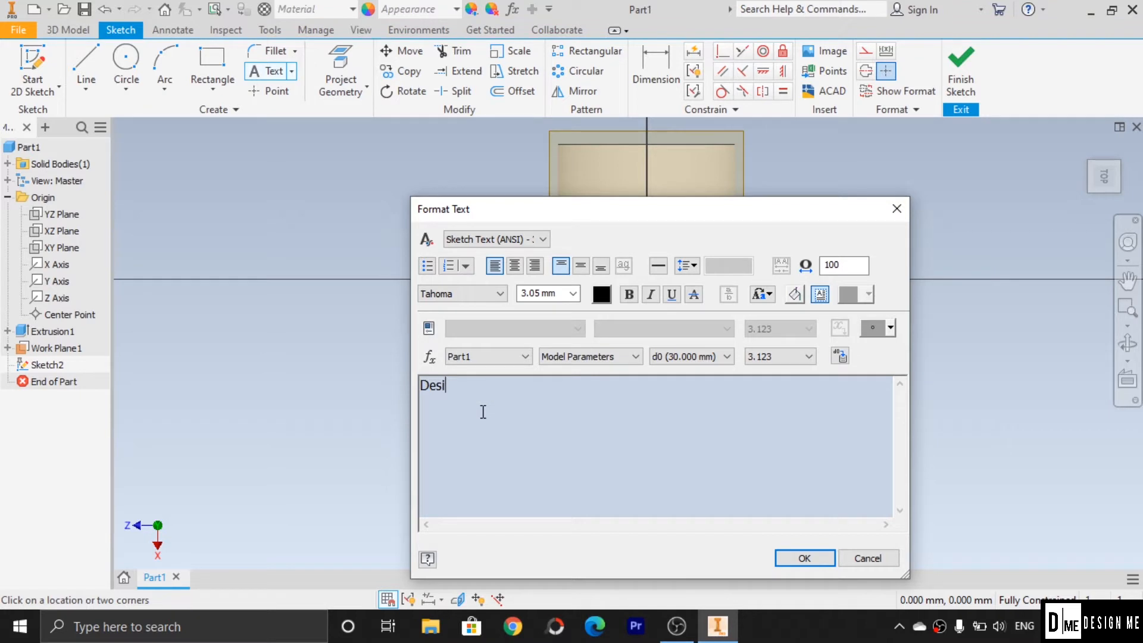
pyautogui.write('Design MEa')
pyautogui.press('BackSpace')
pyautogui.hotkey('ctrl', 'a')
# Change the selected text's font to Bahnschrift Light
pyautogui.click(490, 294)
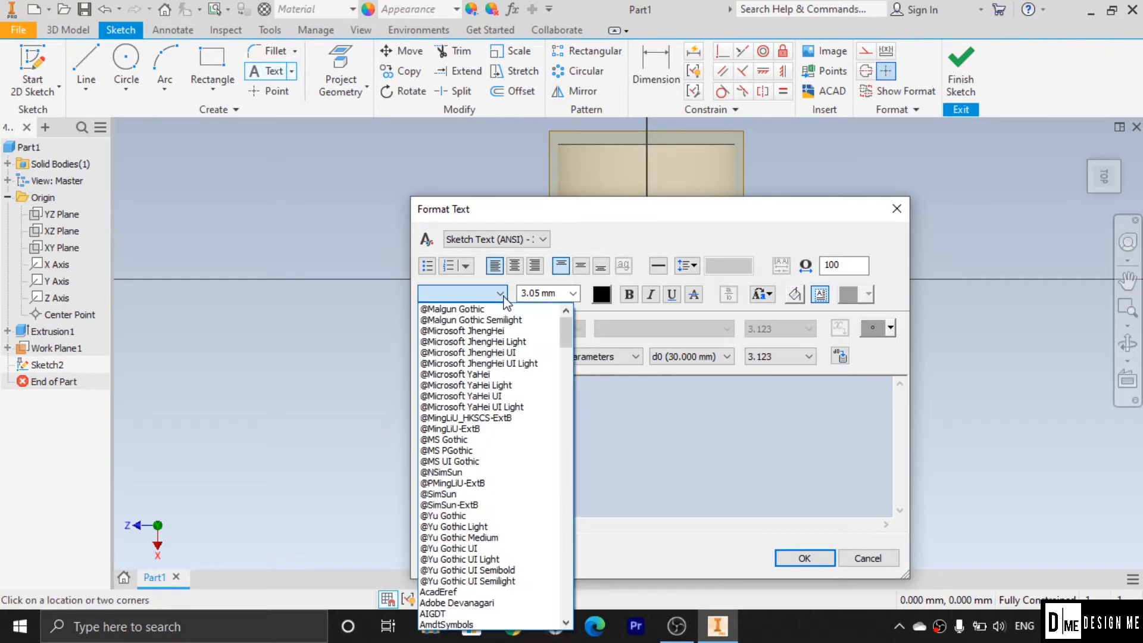
pyautogui.scroll(-6, 529, 497)
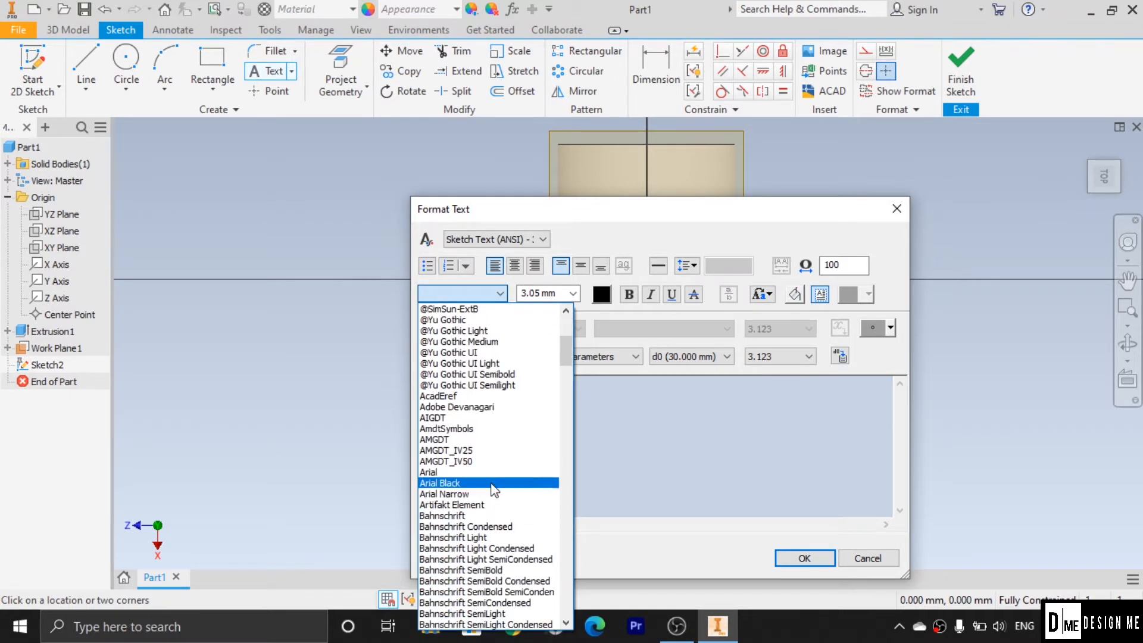
pyautogui.scroll(-3, 499, 522)
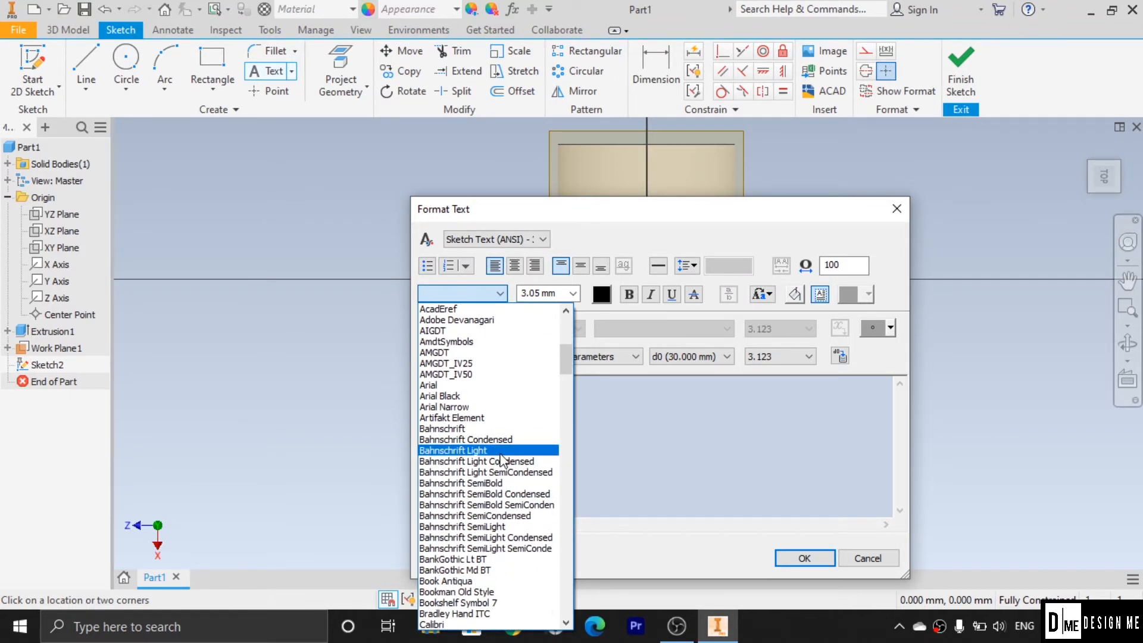
pyautogui.click(501, 453)
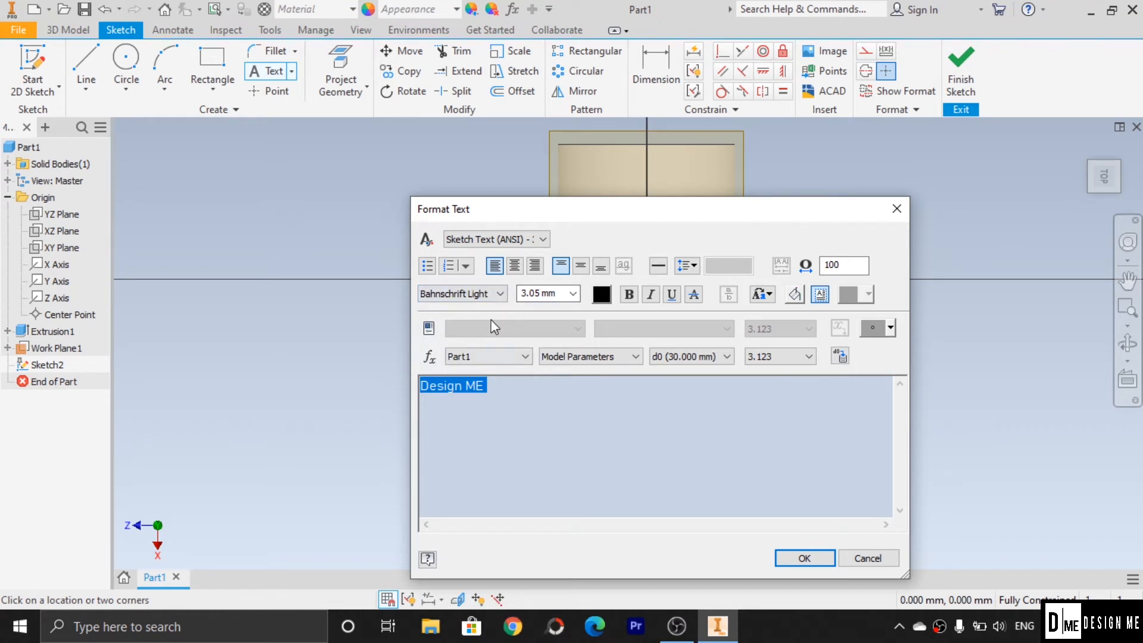
# Set the "Design ME" text to bold Candara, apply the formatting and finish the sketch
pyautogui.click(500, 294)
pyautogui.click(468, 531)
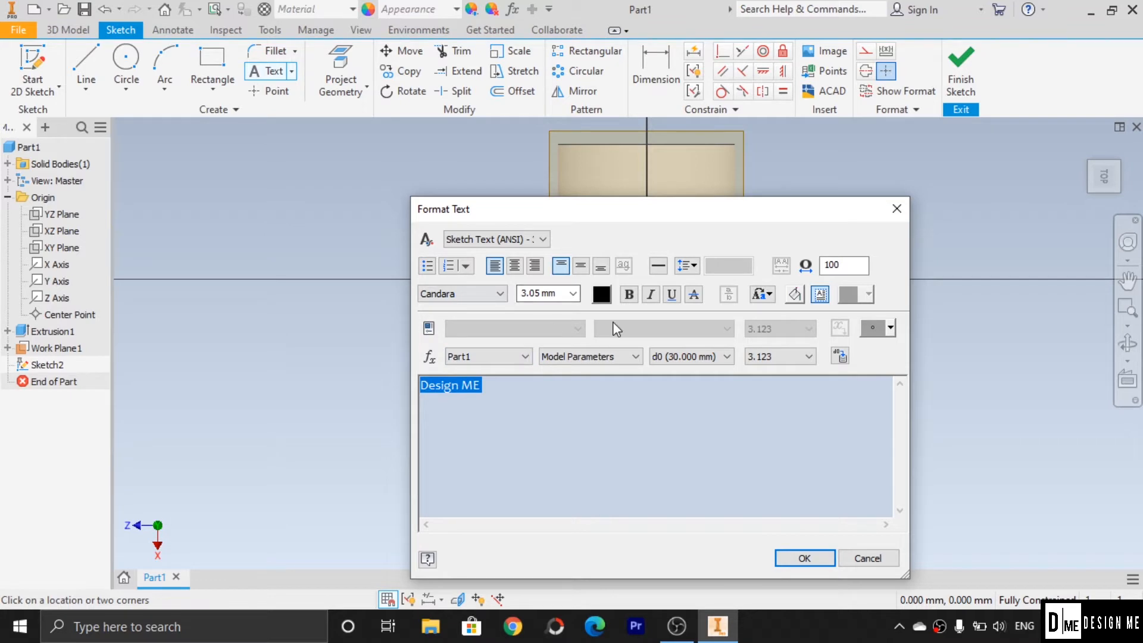
pyautogui.click(629, 296)
pyautogui.click(791, 560)
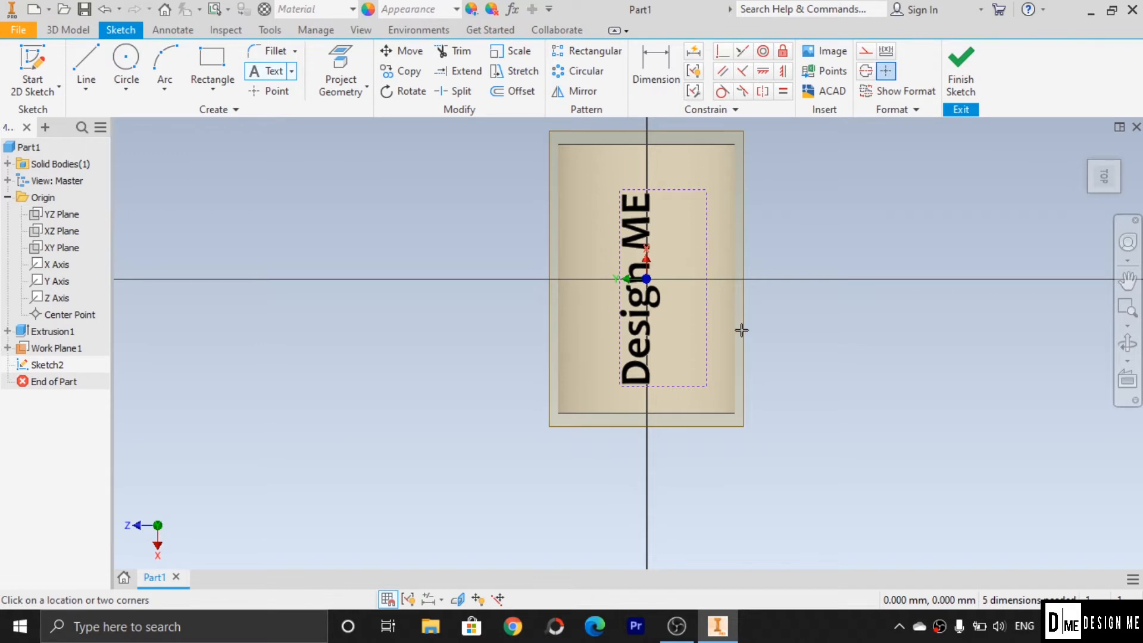
pyautogui.click(969, 85)
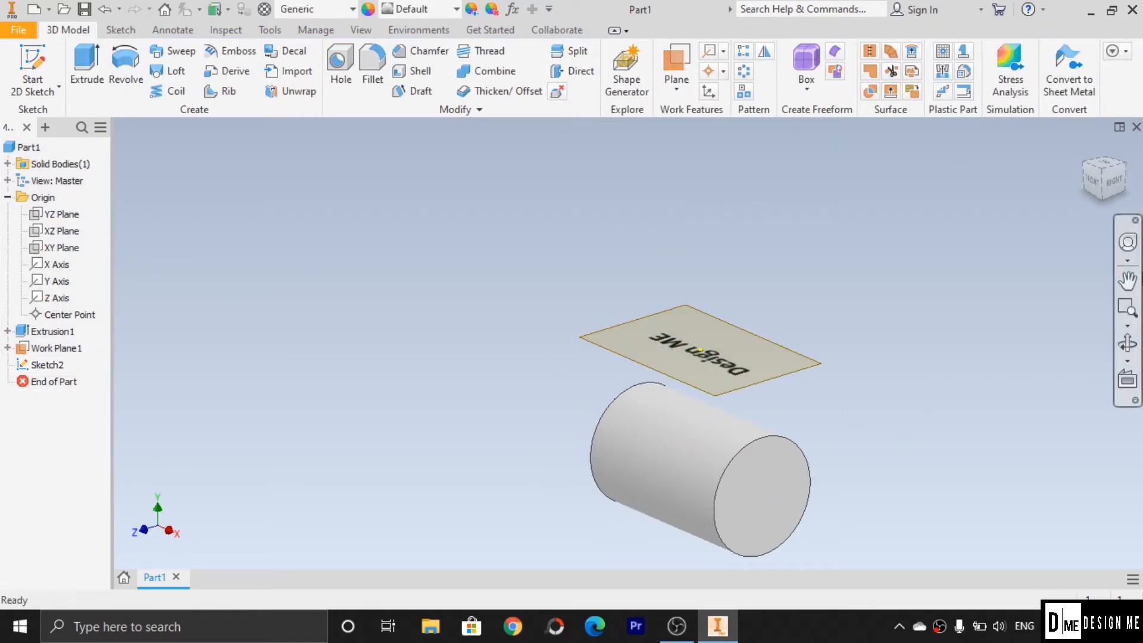
# Emboss the "Design ME" text from face at 1 mm depth, wrapped onto the cylinder's curved face
pyautogui.click(1127, 344)
pyautogui.moveTo(750, 360); pyautogui.dragTo(730, 379)
pyautogui.press('alt')
pyautogui.scroll(-3, 745, 536)
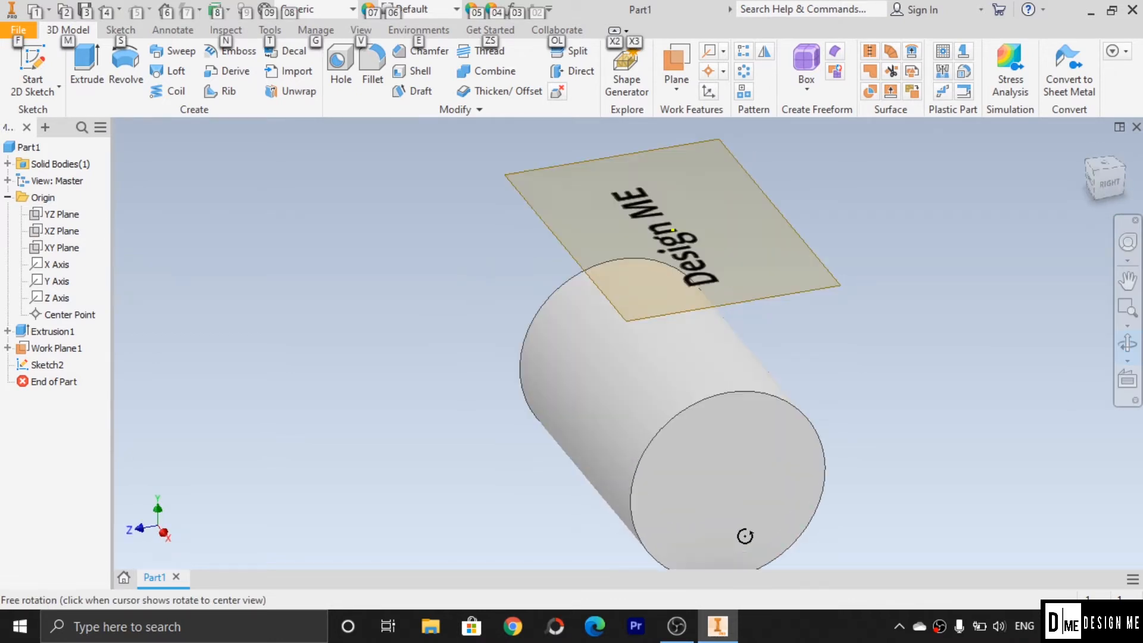
pyautogui.press('Escape')
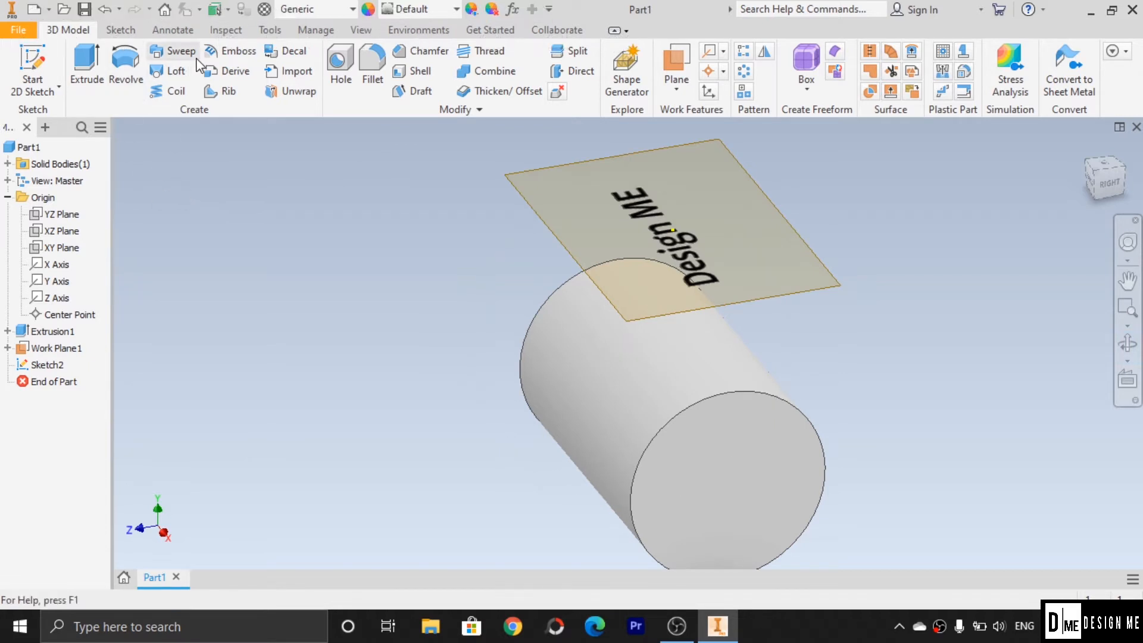
pyautogui.click(248, 51)
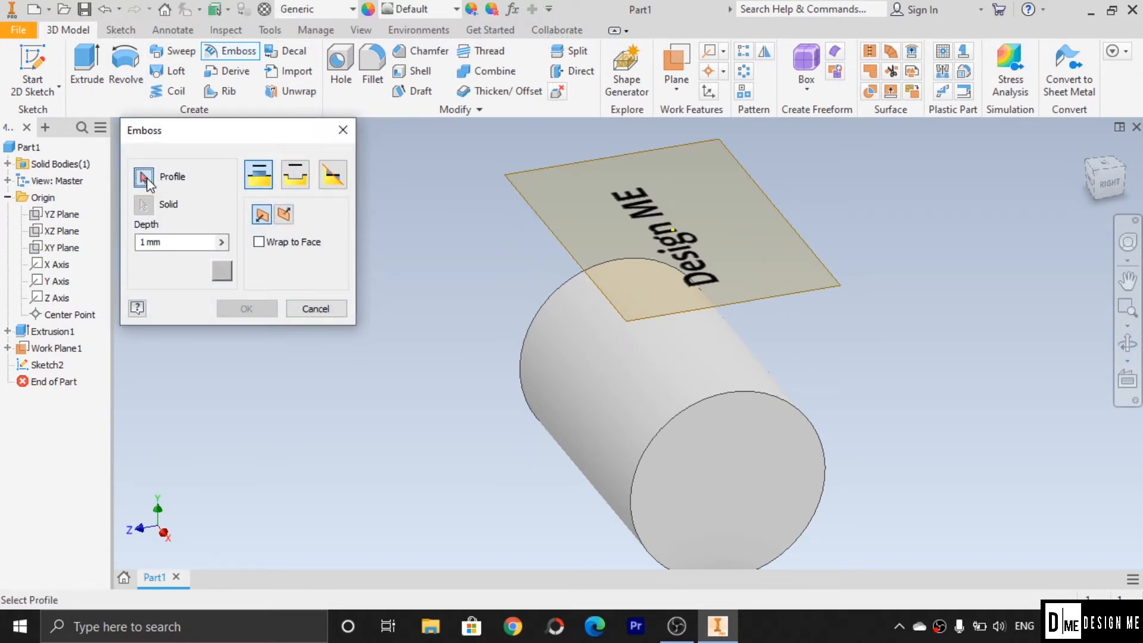
pyautogui.click(678, 260)
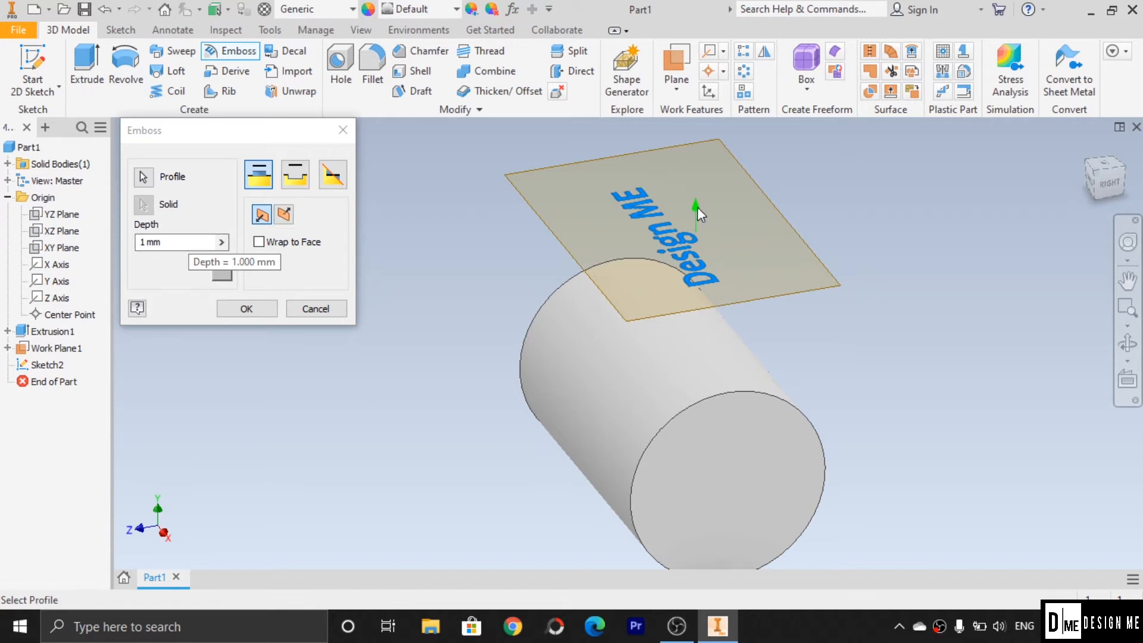
pyautogui.click(292, 213)
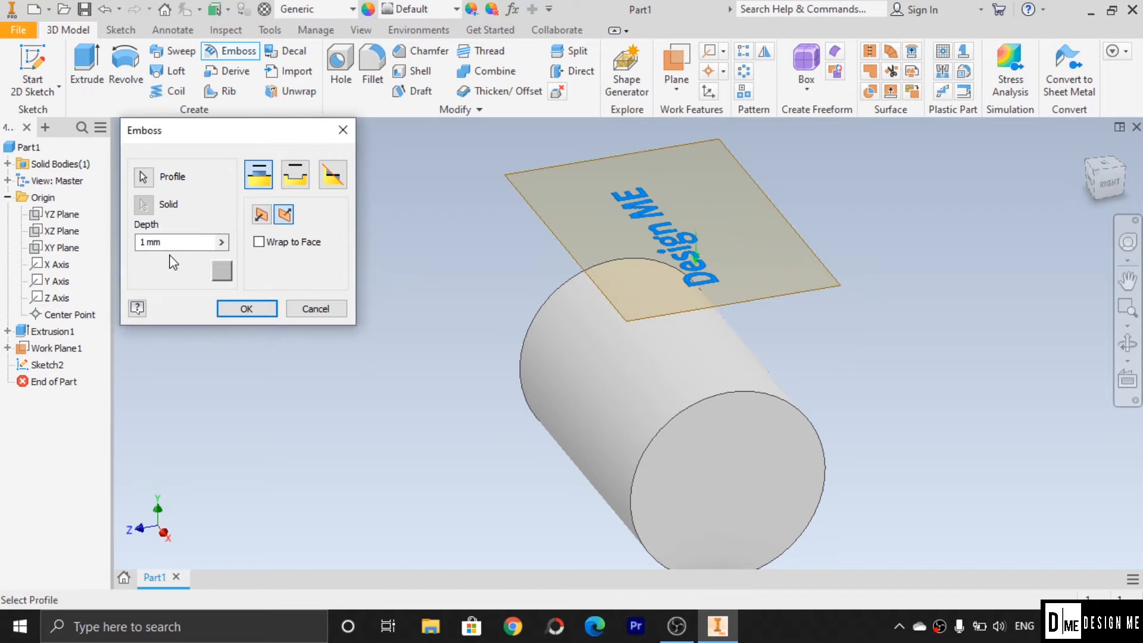
pyautogui.click(259, 242)
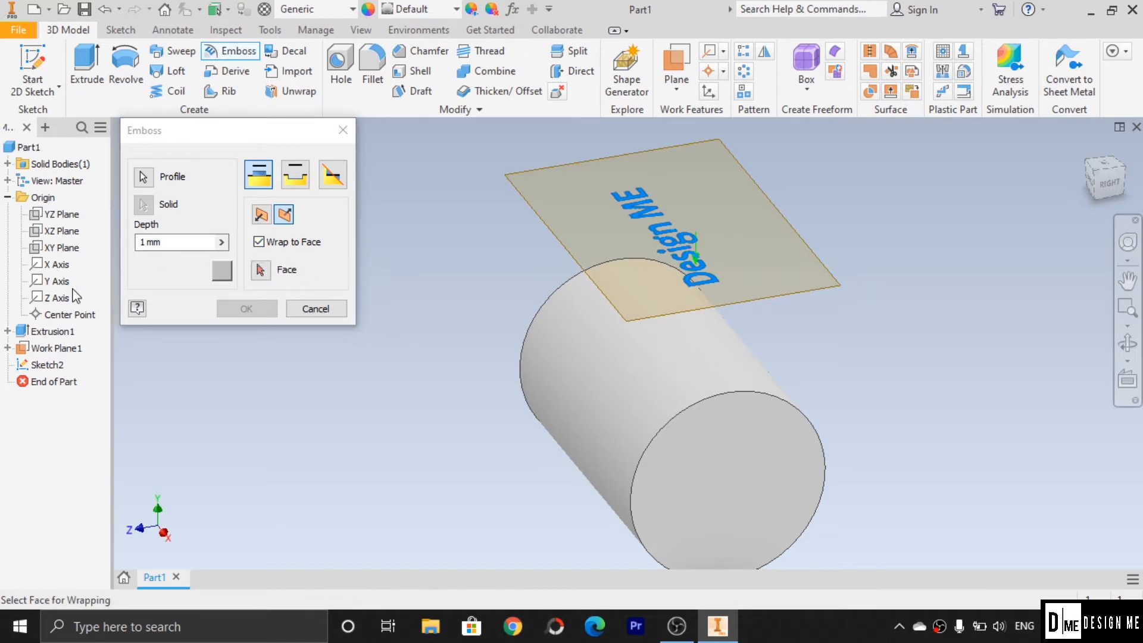
pyautogui.click(261, 271)
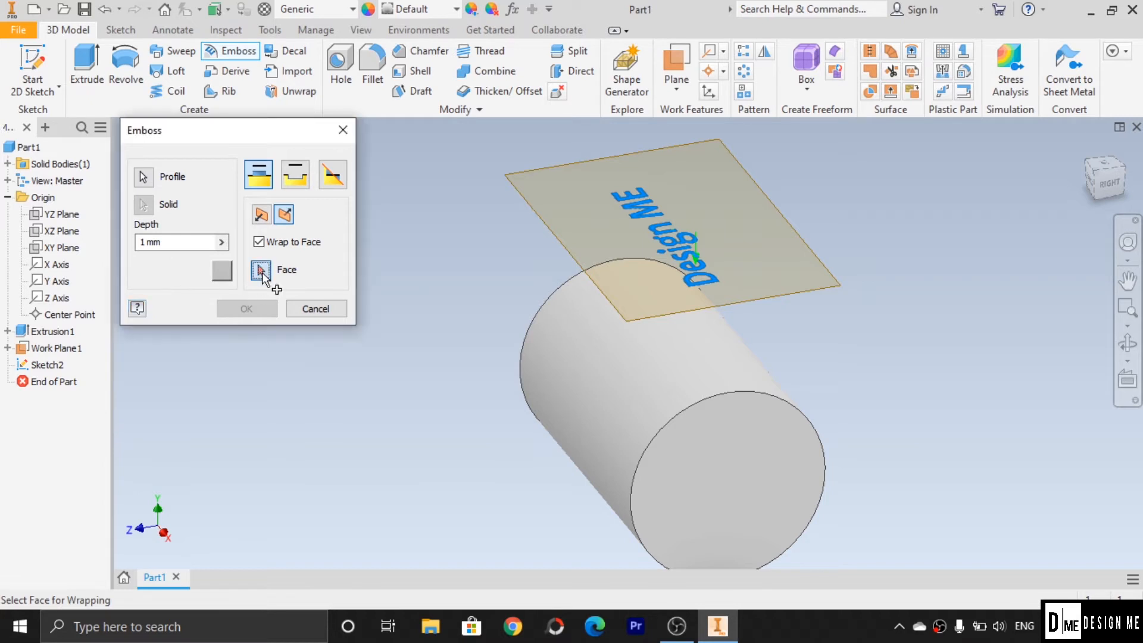
pyautogui.click(647, 400)
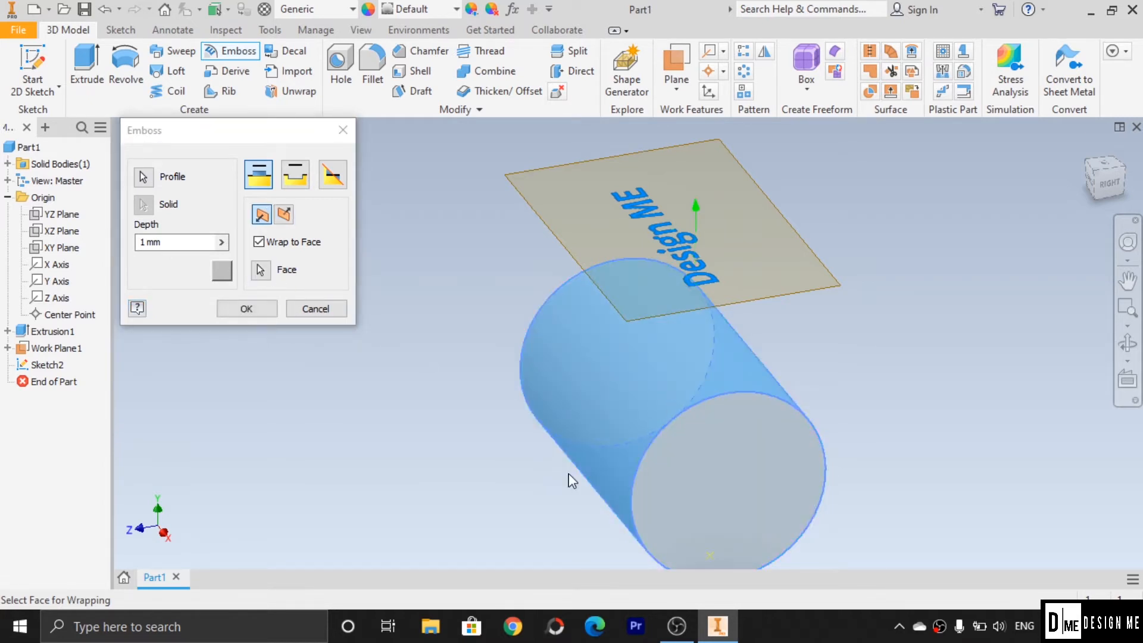
pyautogui.click(258, 310)
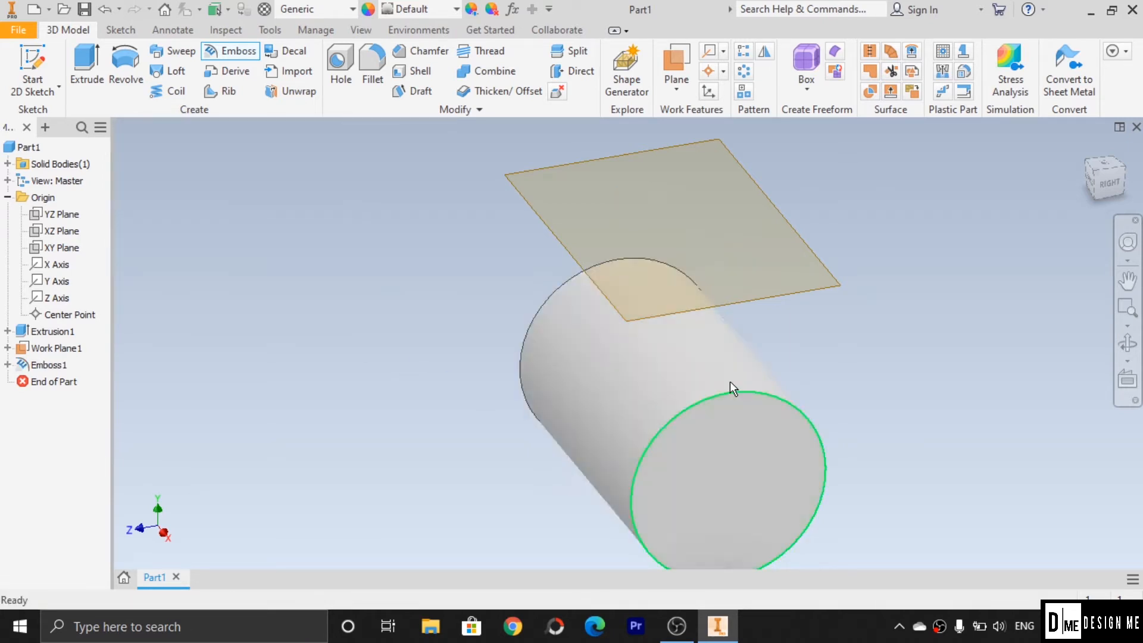
# Edit the emboss feature so its direction points from the work plane down toward the cylinder
pyautogui.doubleClick(50, 364)
pyautogui.click(284, 215)
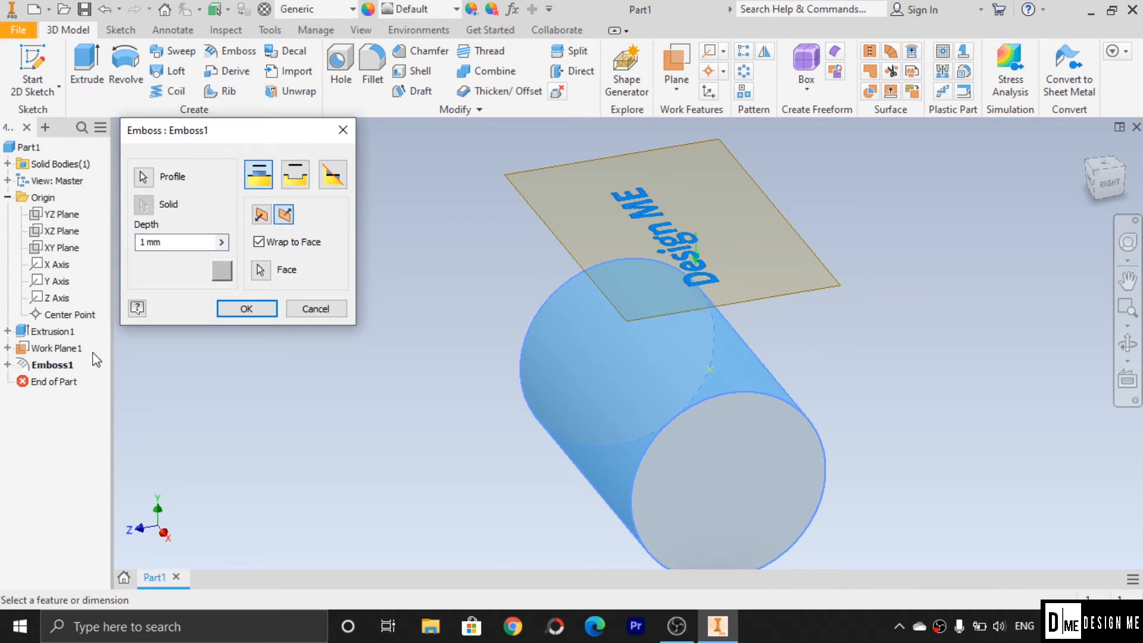
pyautogui.click(241, 310)
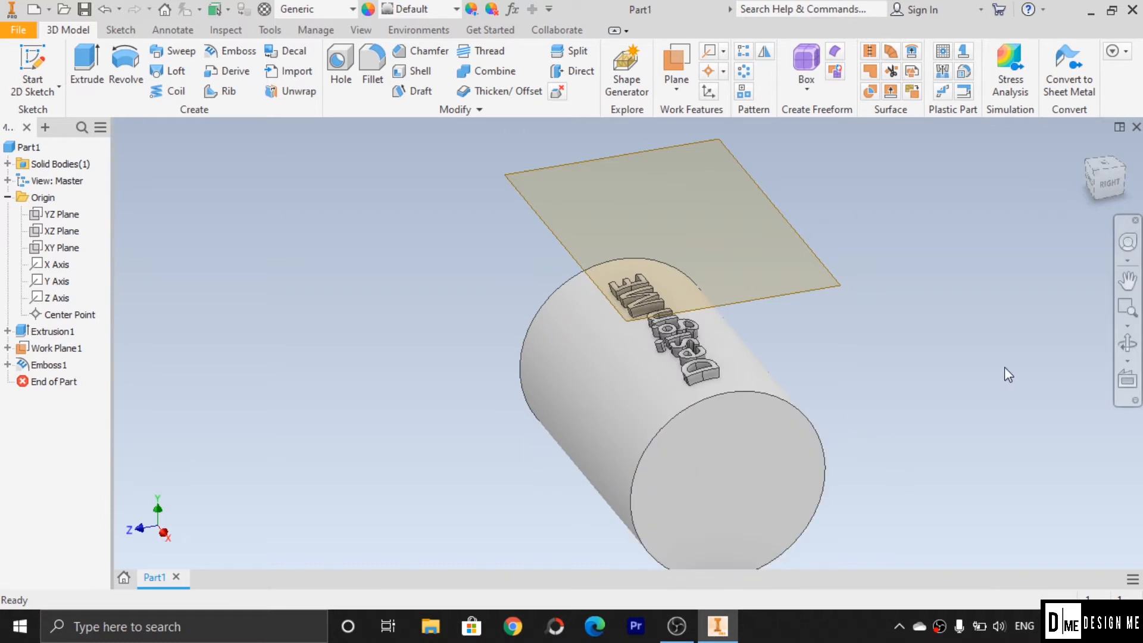
# Change the emboss feature's type to Engrave from Face to cut the text into the cylinder
pyautogui.click(1127, 344)
pyautogui.moveTo(811, 391); pyautogui.dragTo(725, 373)
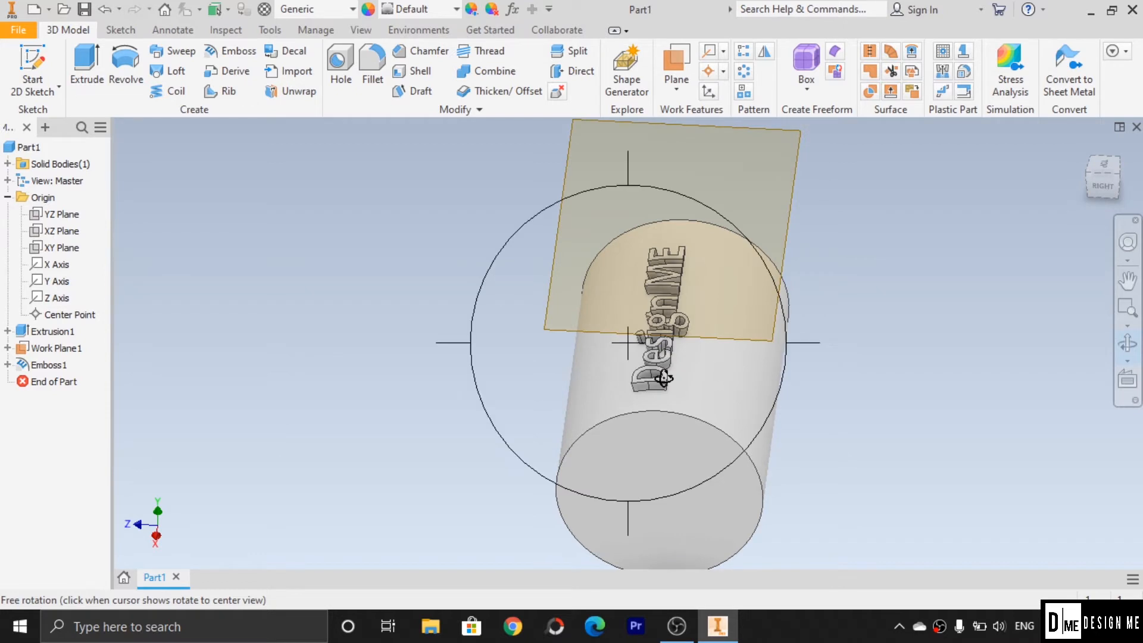
pyautogui.doubleClick(48, 364)
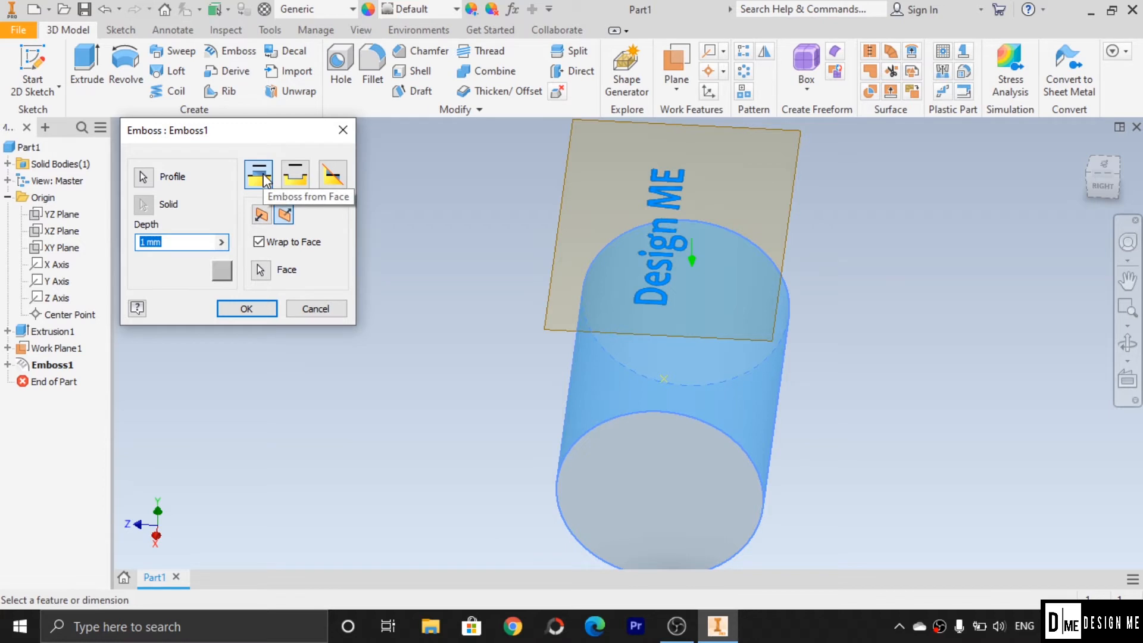
pyautogui.click(307, 188)
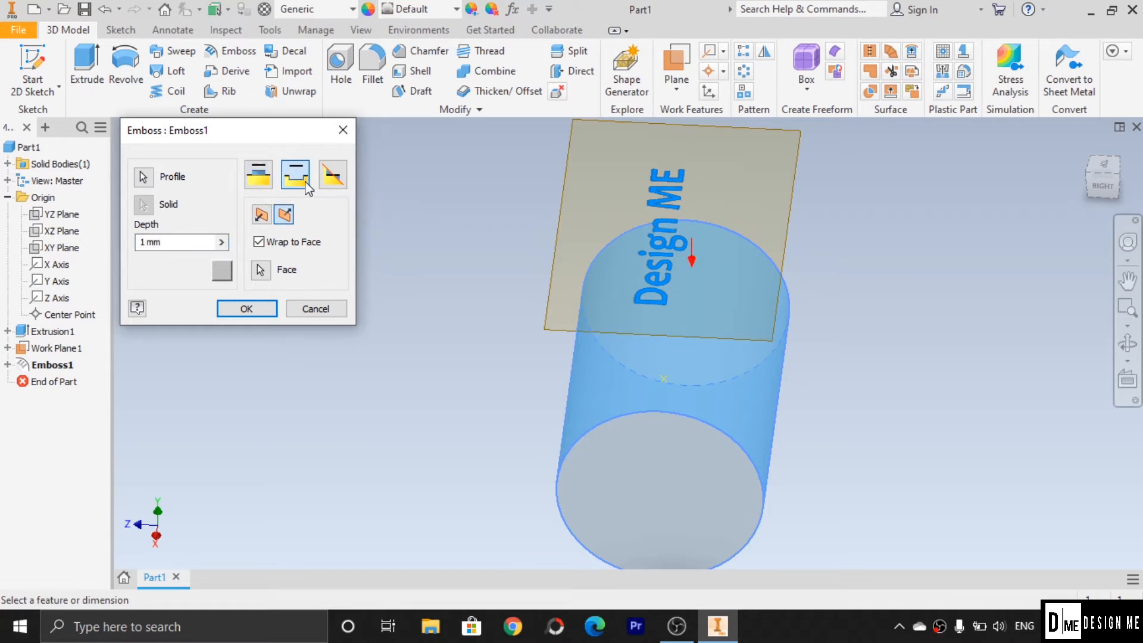
pyautogui.click(258, 308)
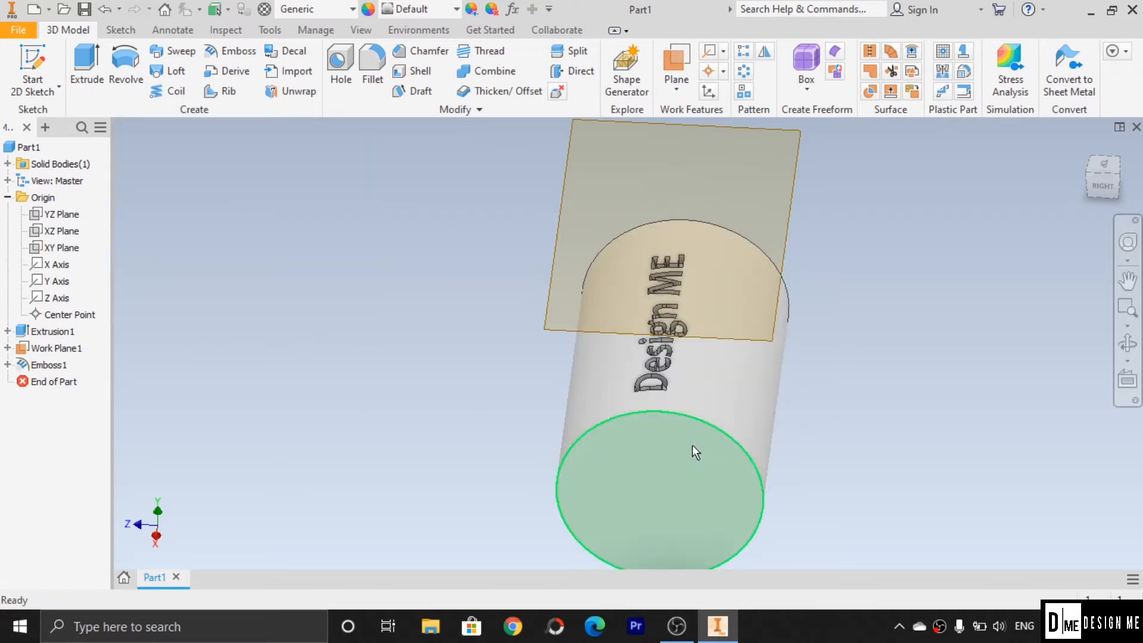
# Examine the engraved "Design ME" text on the cylinder up close and from different angles
pyautogui.scroll(5, 613, 406)
pyautogui.scroll(-10, 612, 405)
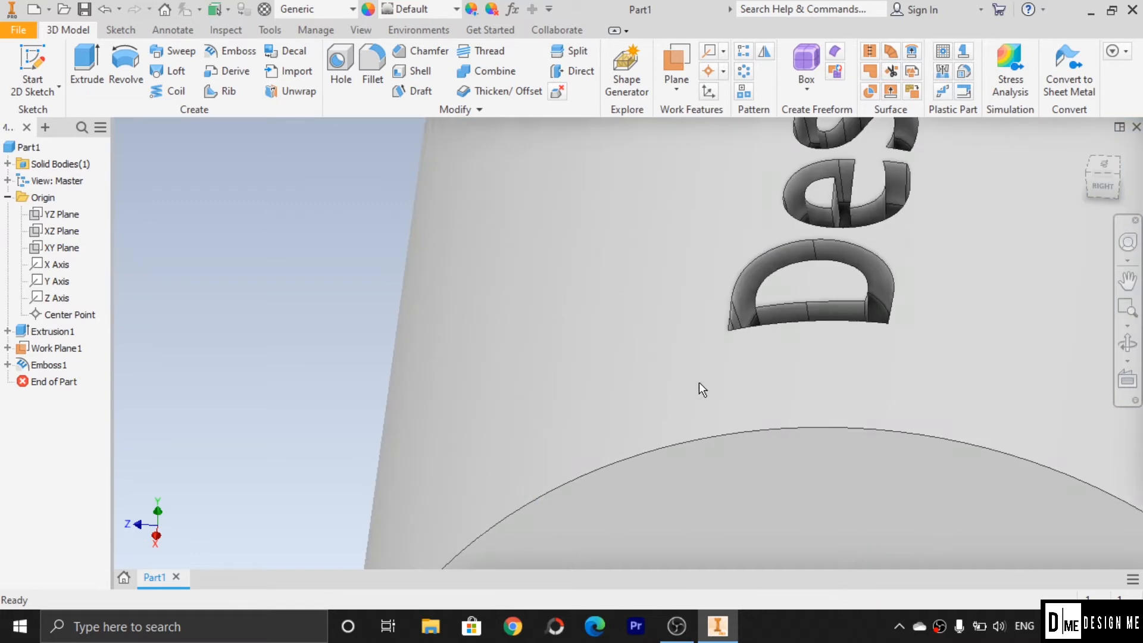
pyautogui.scroll(3, 917, 310)
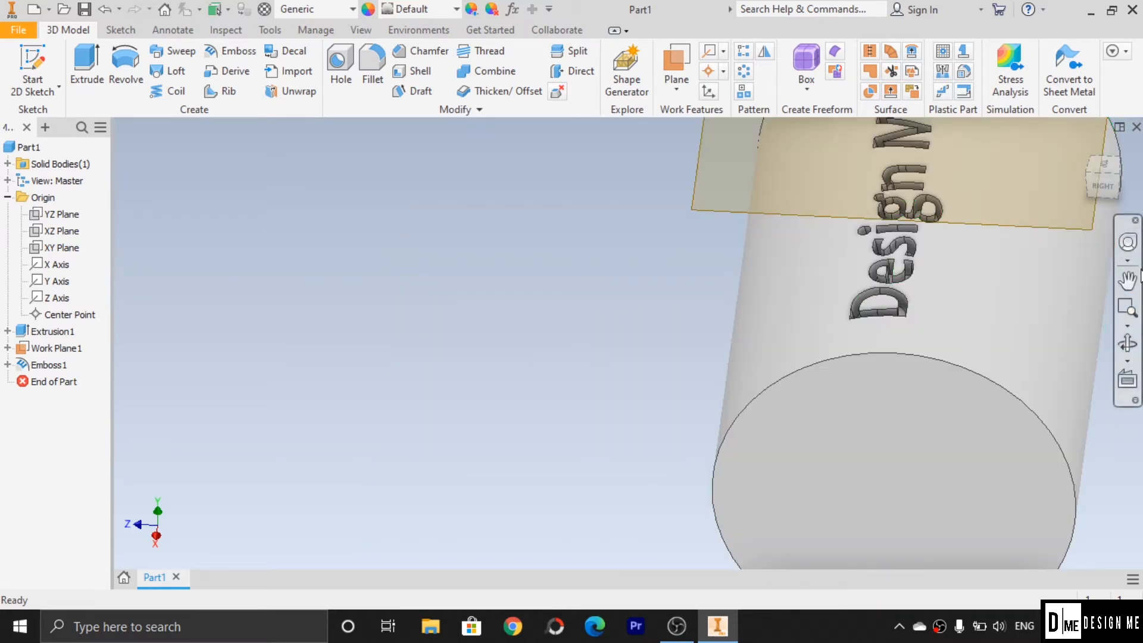
pyautogui.click(1127, 280)
pyautogui.moveTo(1008, 285); pyautogui.dragTo(748, 405)
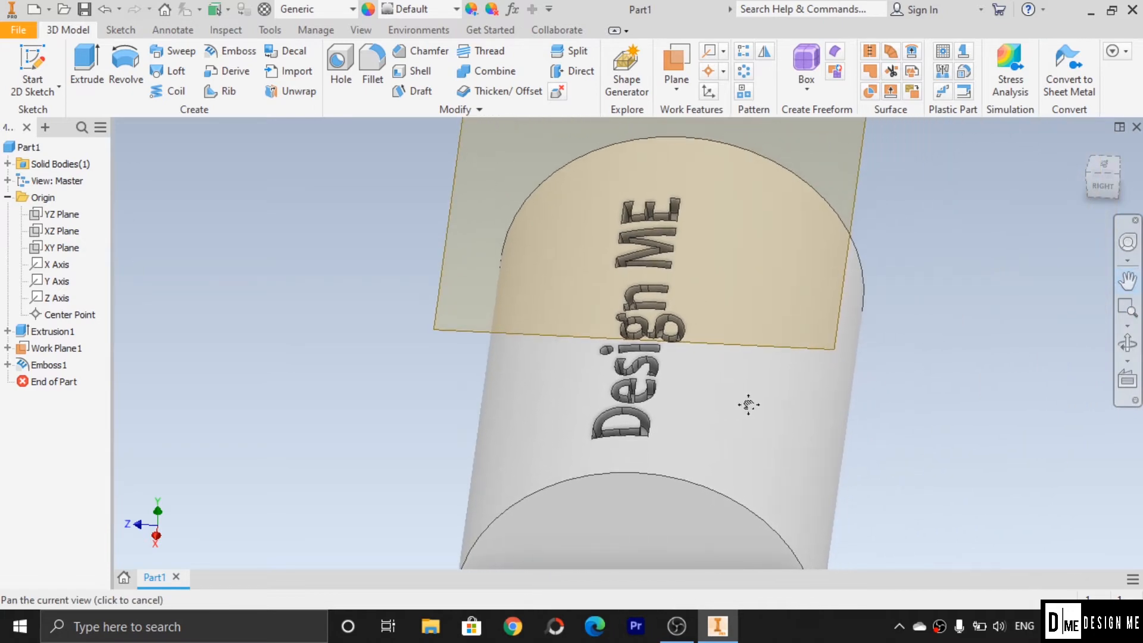
pyautogui.click(1127, 344)
pyautogui.moveTo(740, 280)
pyautogui.mouseDown()
pyautogui.moveTo(752, 315)
pyautogui.moveTo(806, 296)
pyautogui.moveTo(822, 257)
pyautogui.moveTo(768, 291)
pyautogui.moveTo(713, 287)
pyautogui.moveTo(735, 271)
pyautogui.mouseUp()
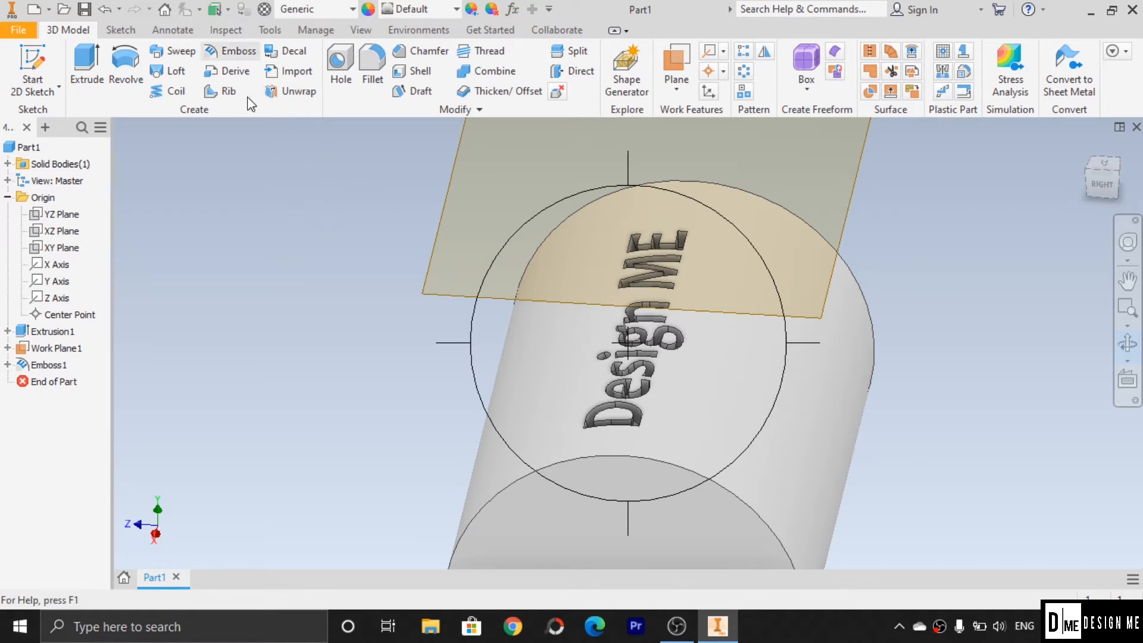
# Change the feature's type to Emboss/Engrave from Plane, directed toward the cylinder with a 0.0 deg taper
pyautogui.doubleClick(51, 365)
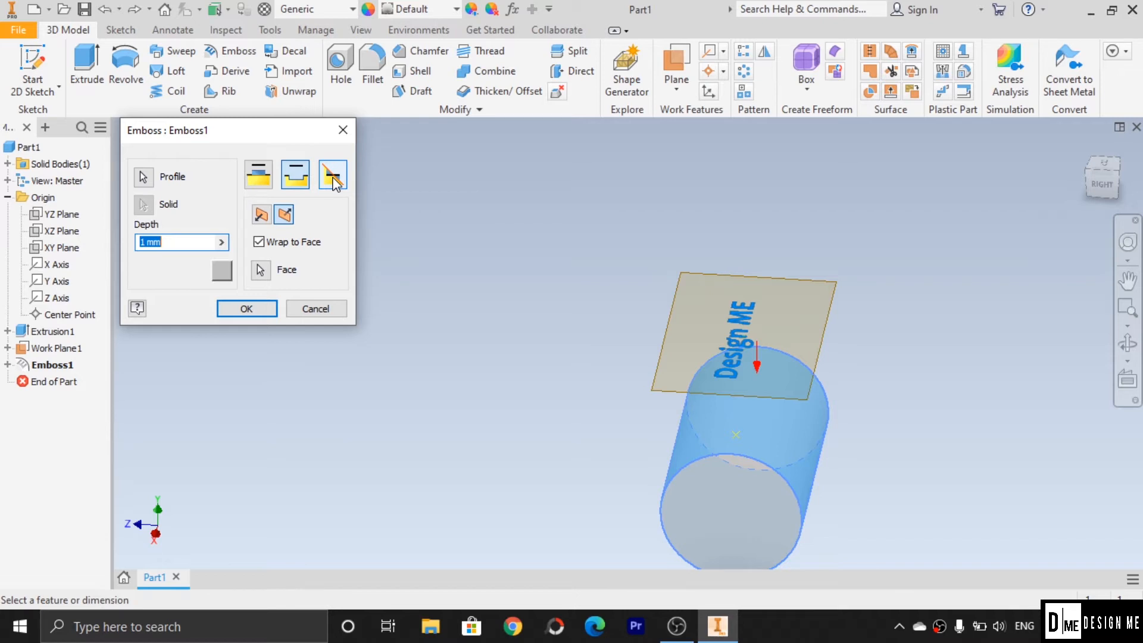
pyautogui.click(334, 177)
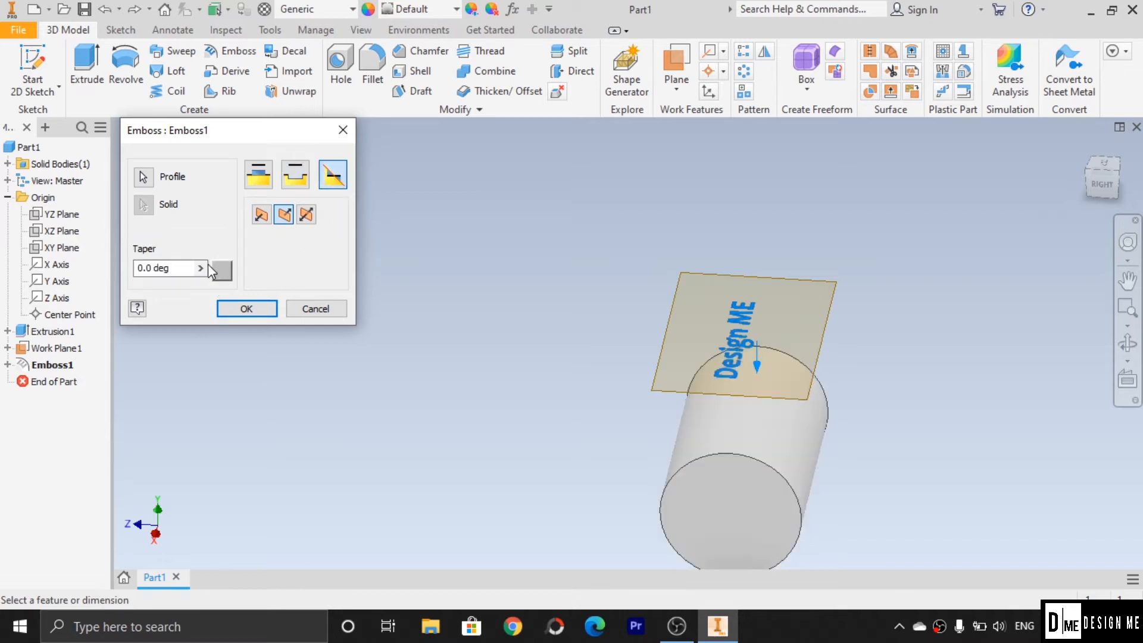
pyautogui.click(307, 216)
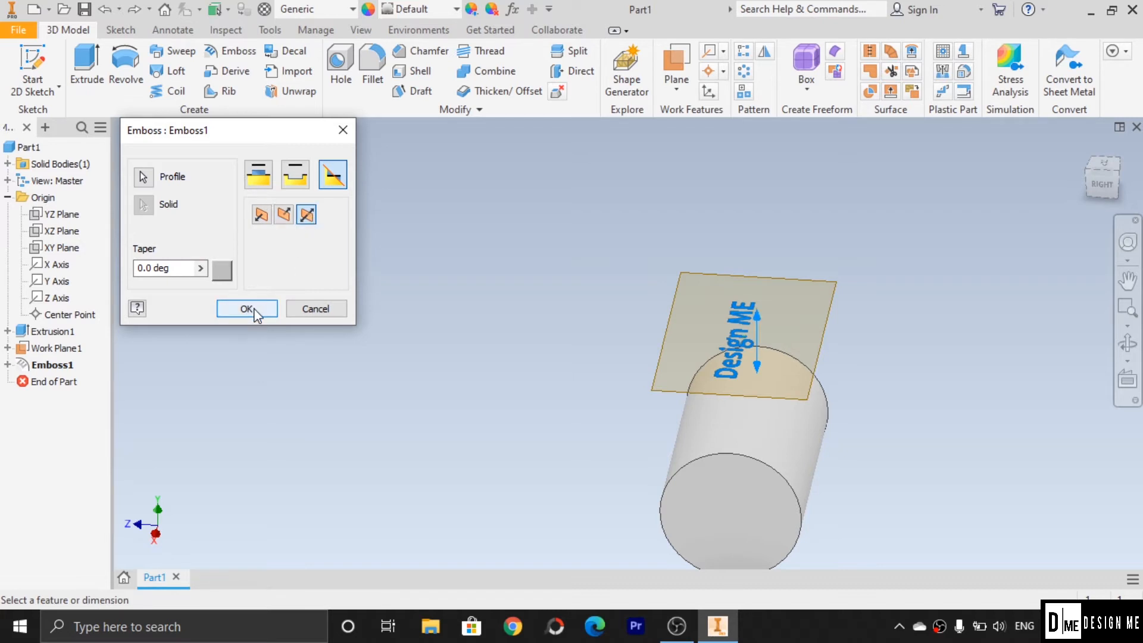
pyautogui.click(284, 214)
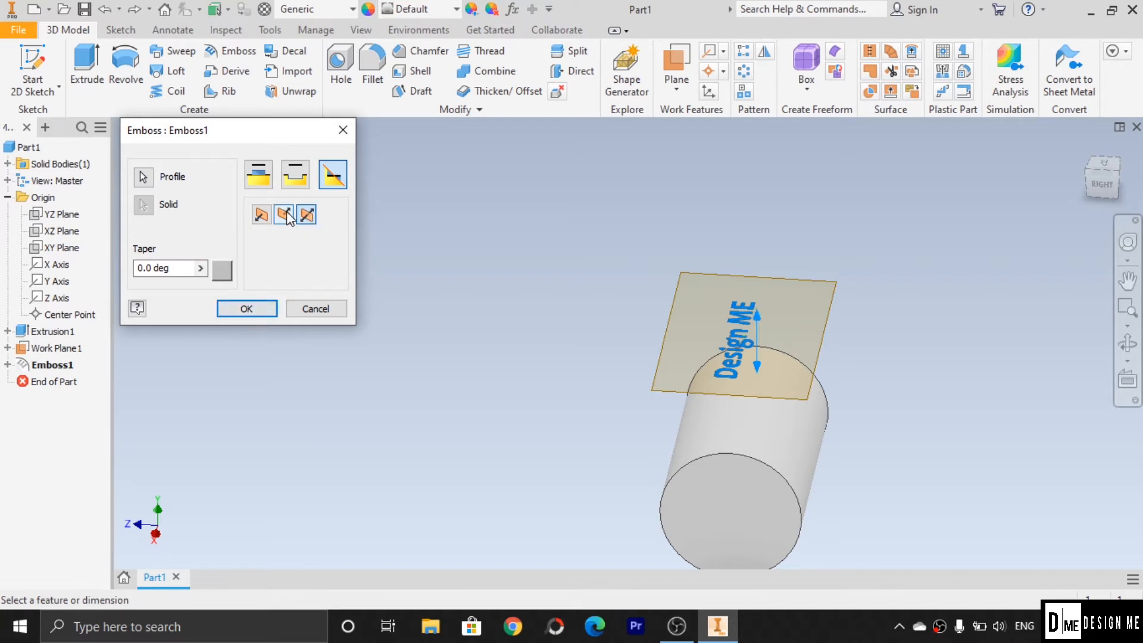
pyautogui.click(246, 313)
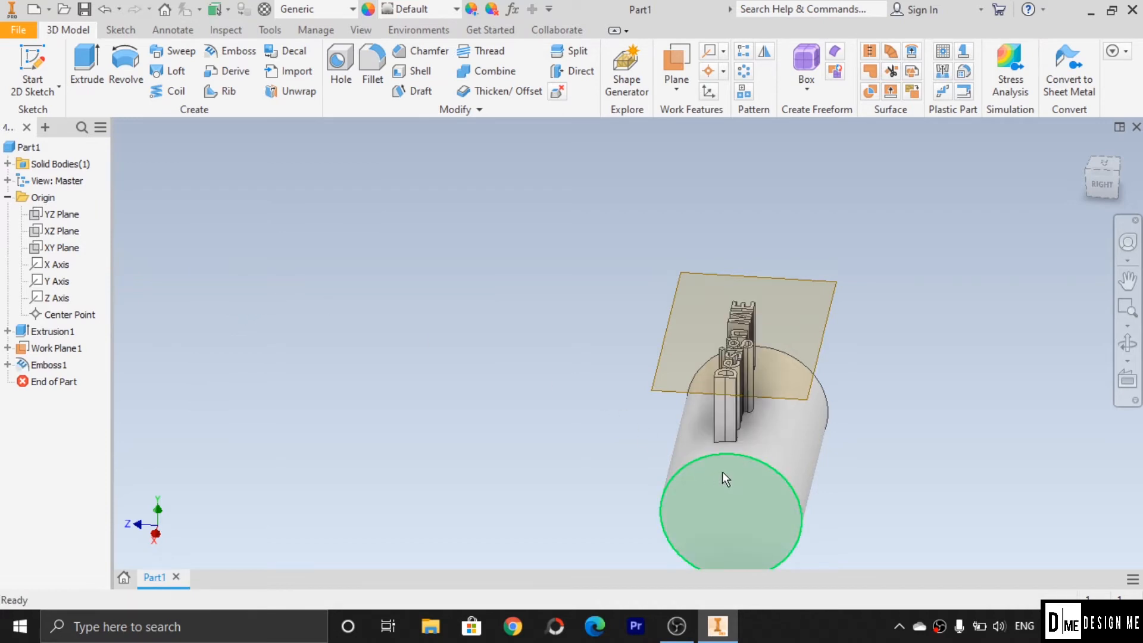
# Undo the emboss feature and all of its edits, back to the "Design ME" text sketch
pyautogui.press(']')
pyautogui.click(1127, 344)
pyautogui.moveTo(799, 390); pyautogui.dragTo(571, 342)
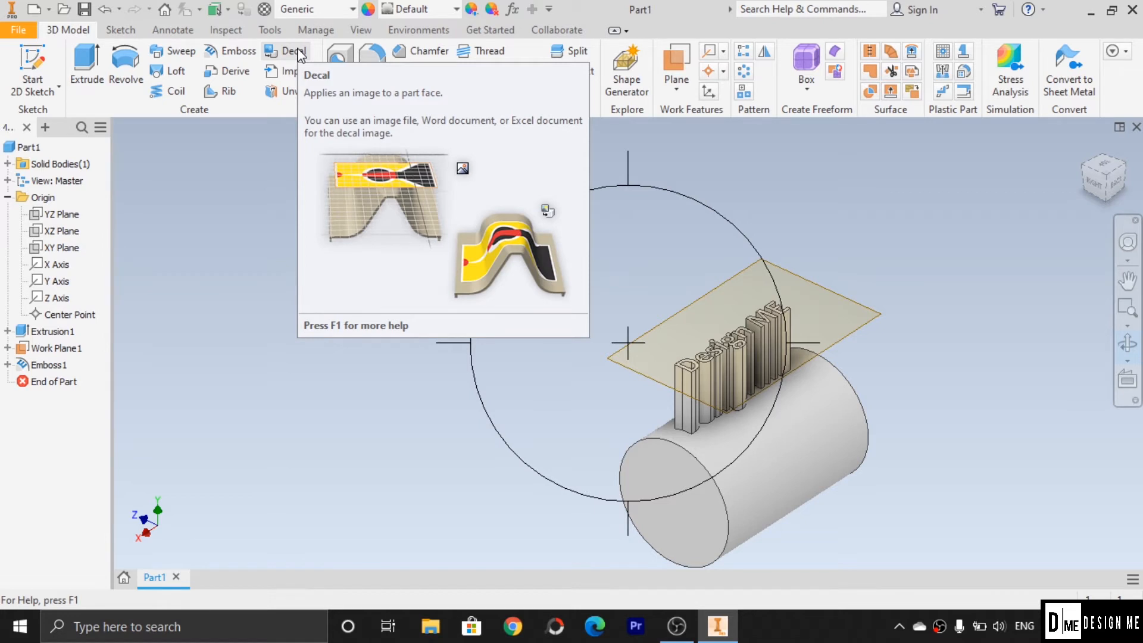
pyautogui.hotkey('ctrl', 'z')
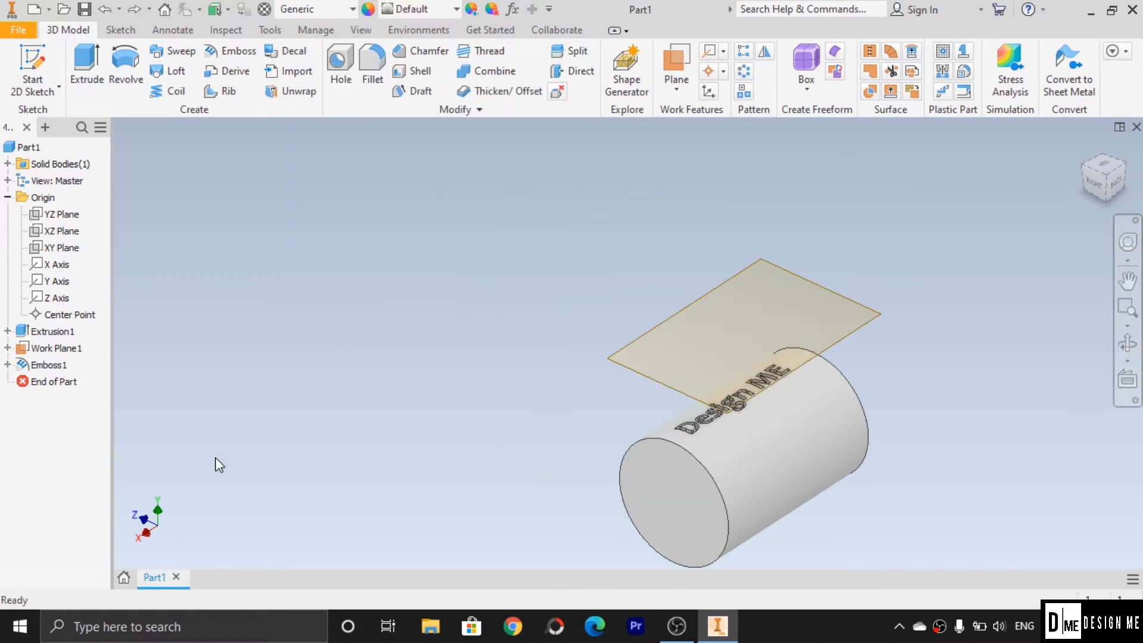
pyautogui.hotkey('ctrl', 'z')
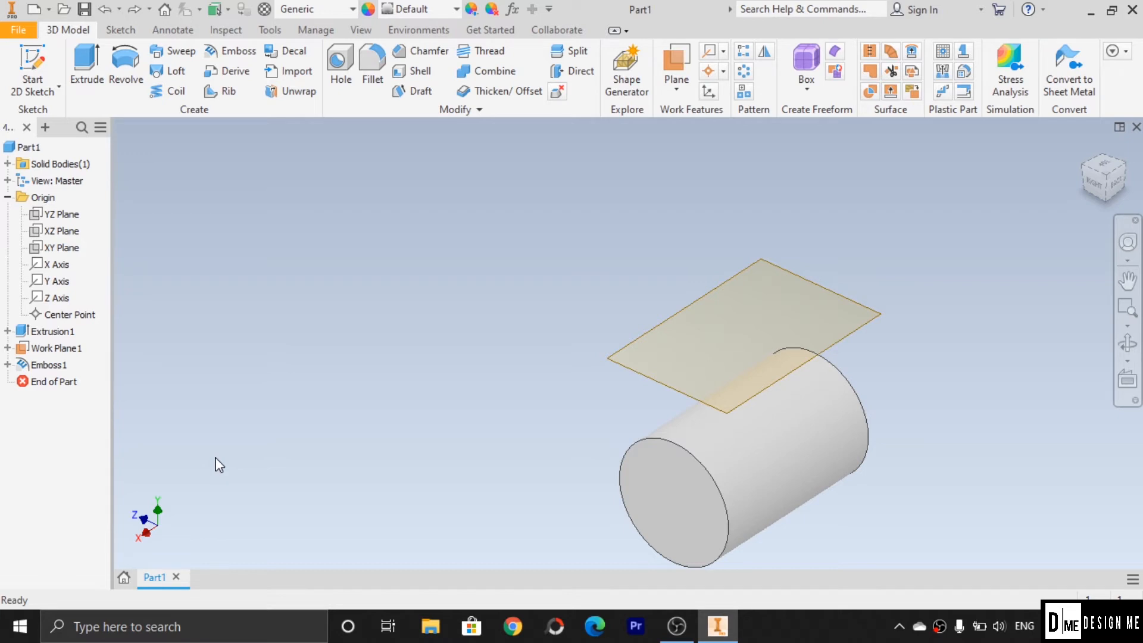
pyautogui.hotkey('ctrl', 'z')
pyautogui.hotkey('ctrl', 'z')
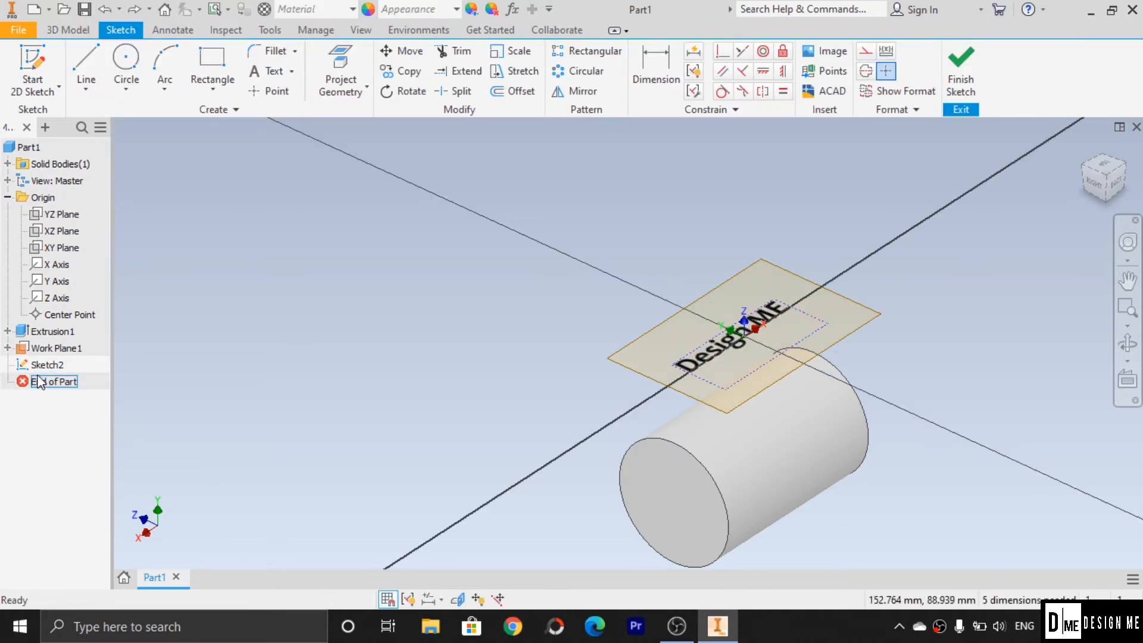
# Delete the "Design ME" text sketch from the offset work plane
pyautogui.click(44, 364)
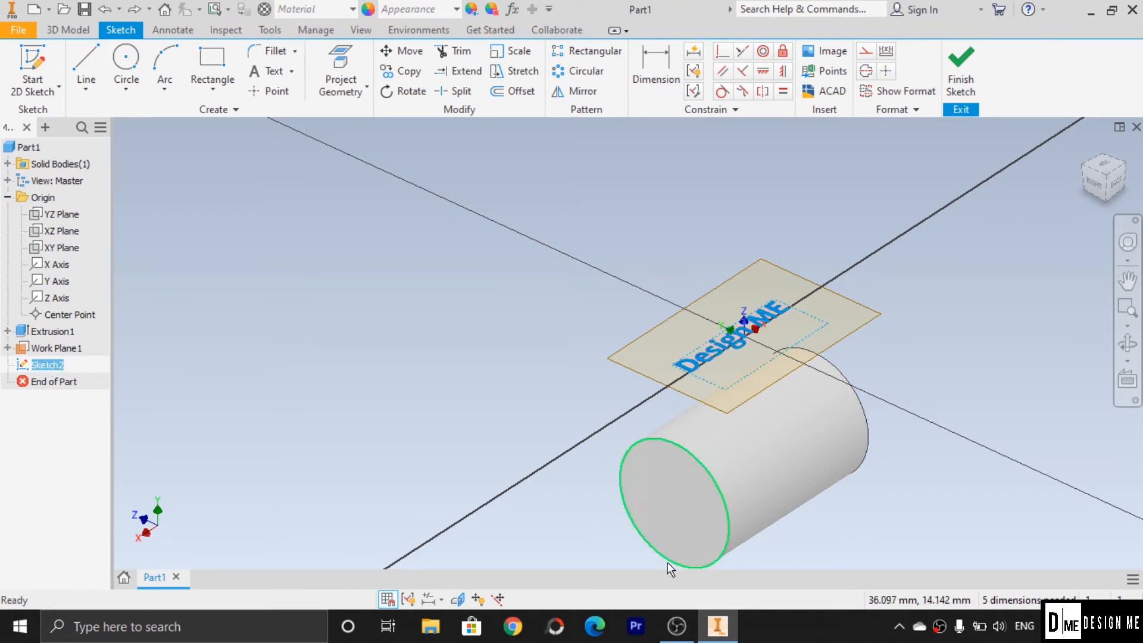
pyautogui.rightClick(67, 408)
pyautogui.click(70, 433)
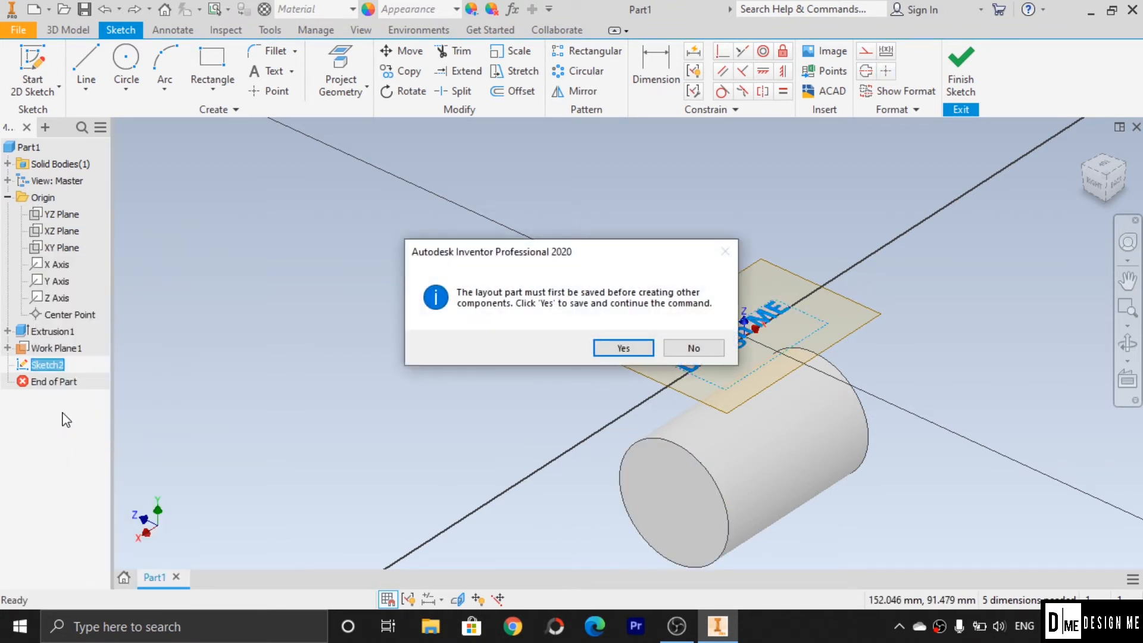
pyautogui.click(696, 349)
pyautogui.rightClick(45, 365)
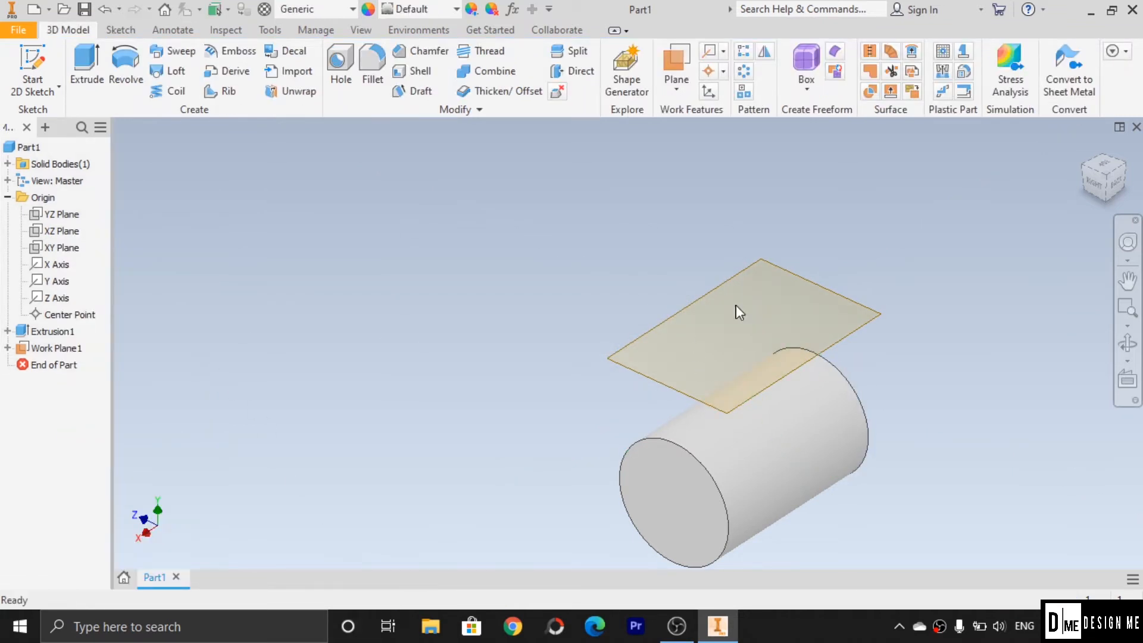
# Start a sketch on the offset work plane and choose the "My Logo" image from the CATIA folder for insertion
pyautogui.click(794, 272)
pyautogui.click(840, 259)
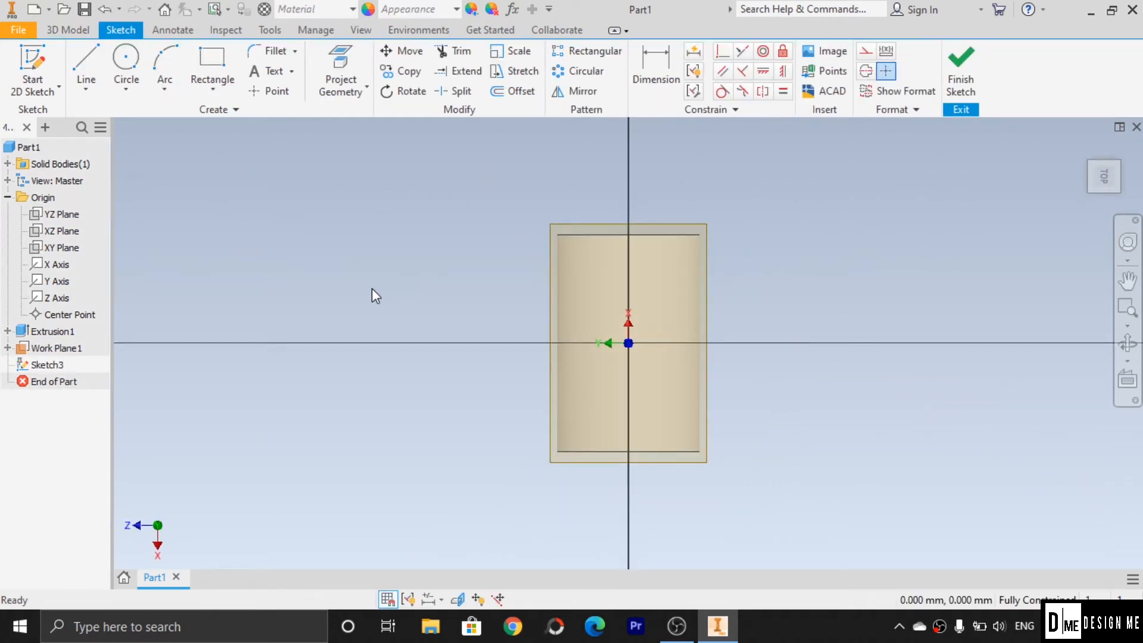
pyautogui.click(834, 60)
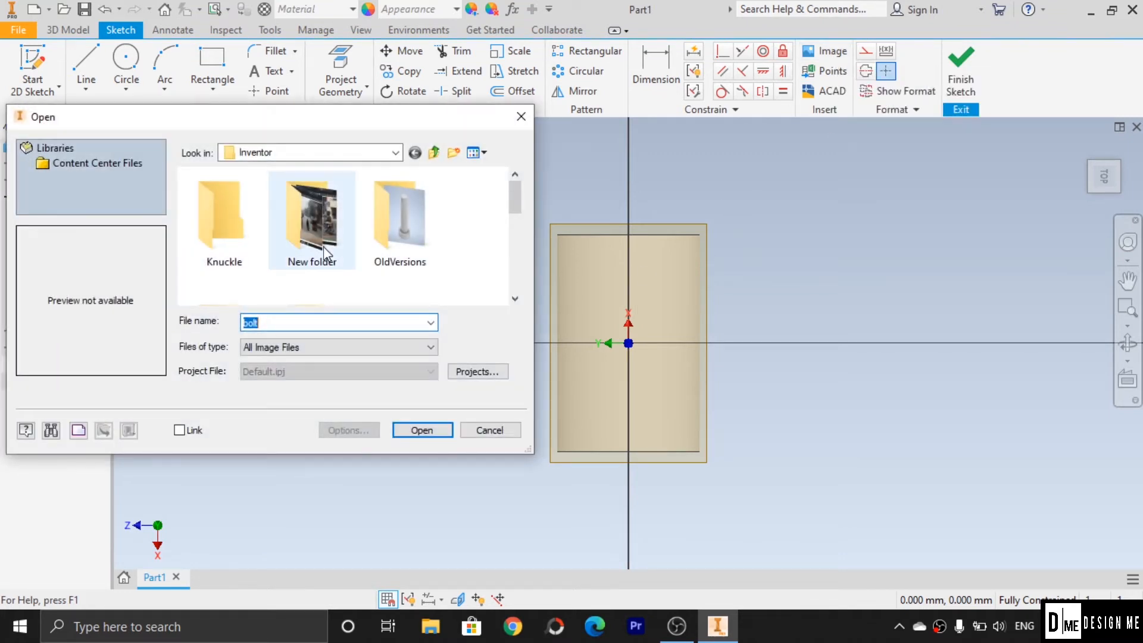
pyautogui.doubleClick(319, 276)
pyautogui.click(396, 262)
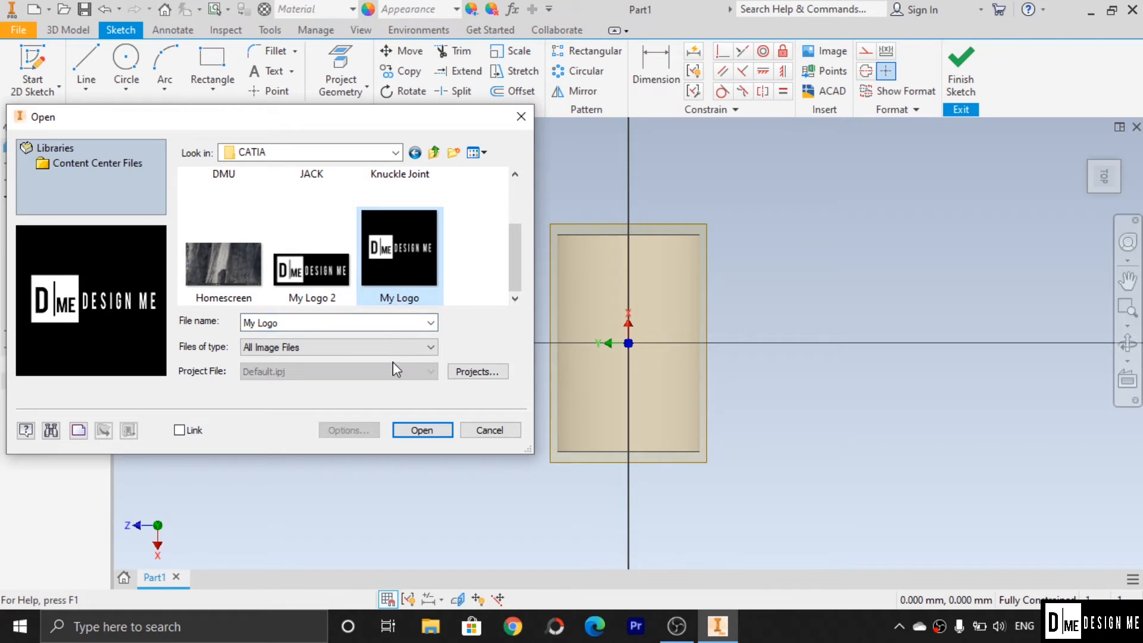
pyautogui.click(422, 430)
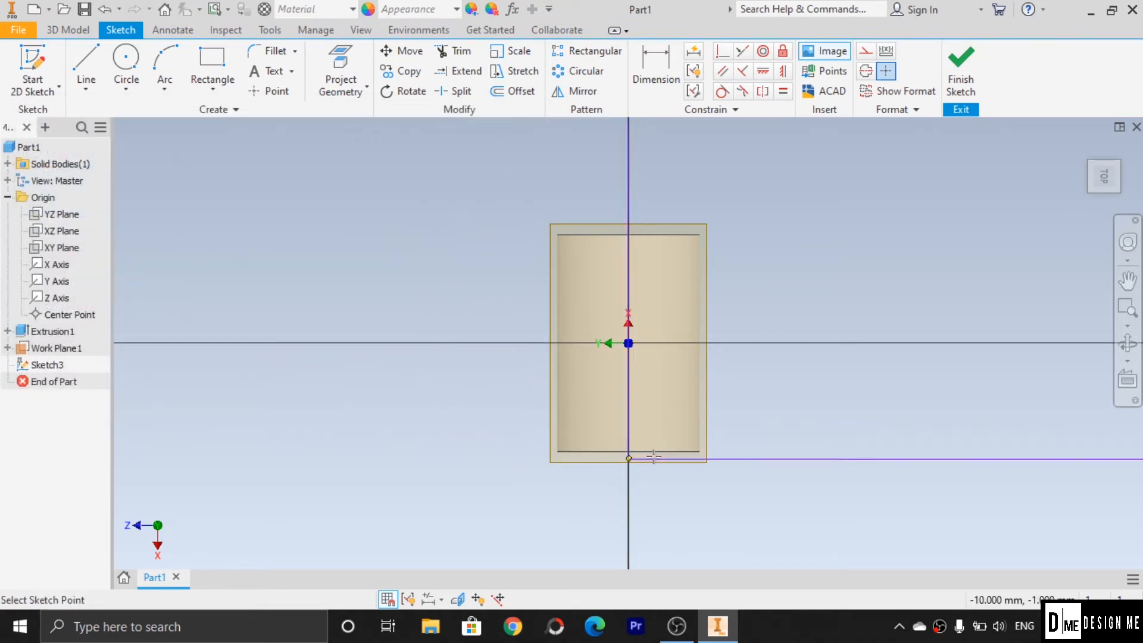
# Place one copy of the logo image over the sketch origin and end the image placement
pyautogui.scroll(5, 671, 465)
pyautogui.scroll(3, 670, 464)
pyautogui.scroll(-5, 716, 467)
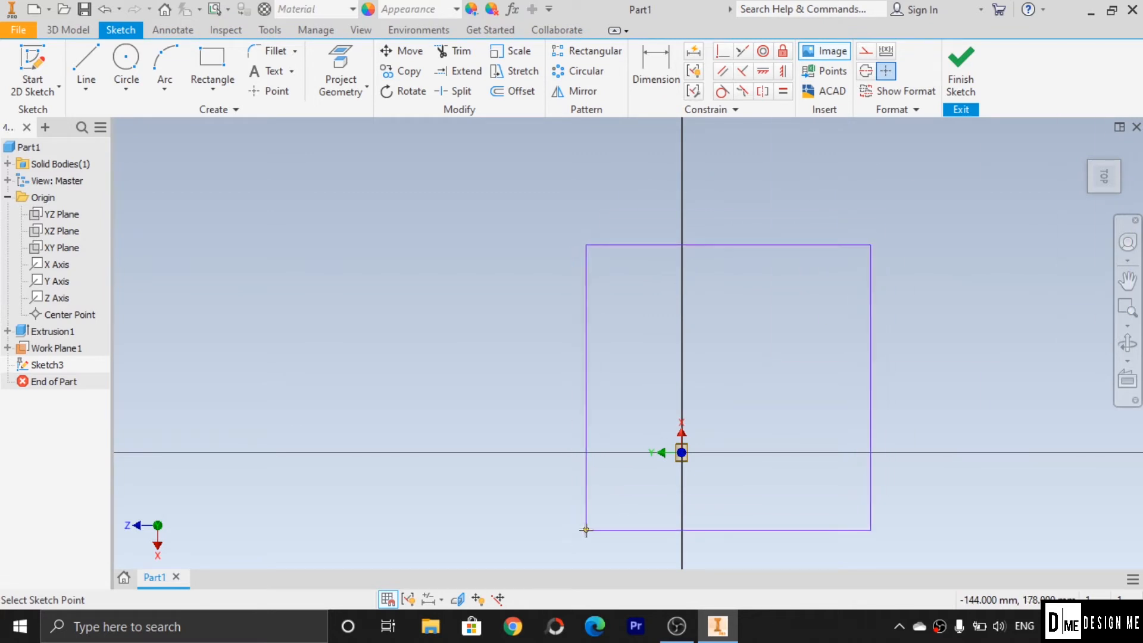
pyautogui.click(540, 550)
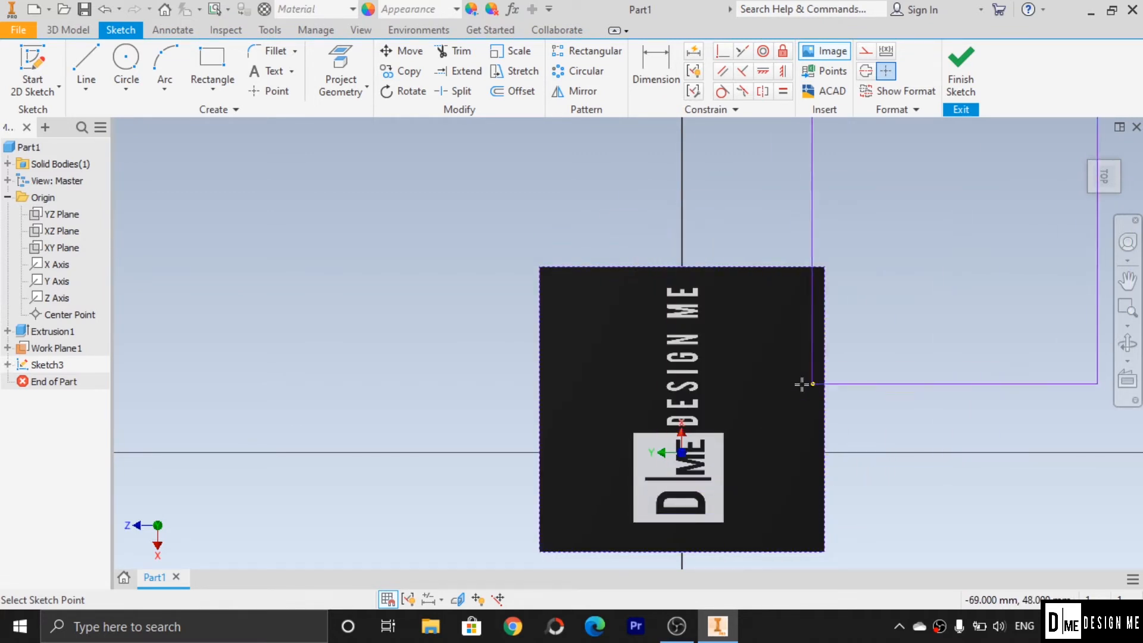
pyautogui.press('Escape')
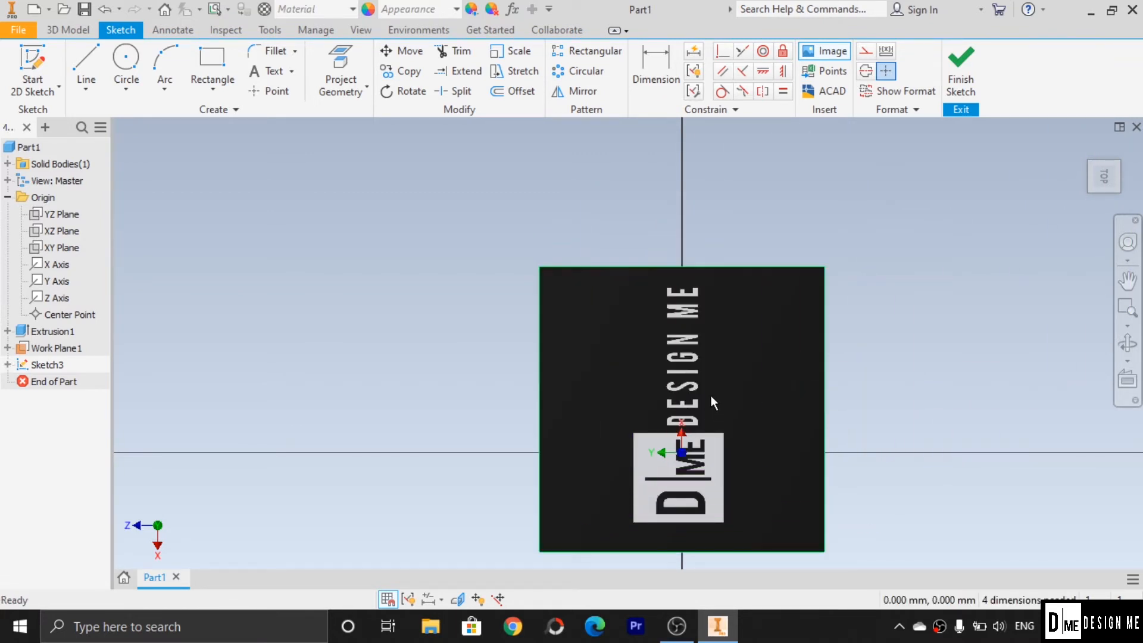
# Shrink the logo image from its corner and move it so its upper edge lies on the horizontal sketch axis
pyautogui.moveTo(822, 270)
pyautogui.mouseDown()
pyautogui.moveTo(789, 320)
pyautogui.moveTo(780, 509)
pyautogui.moveTo(676, 466)
pyautogui.mouseUp()
pyautogui.scroll(-5, 721, 501)
pyautogui.scroll(8, 723, 509)
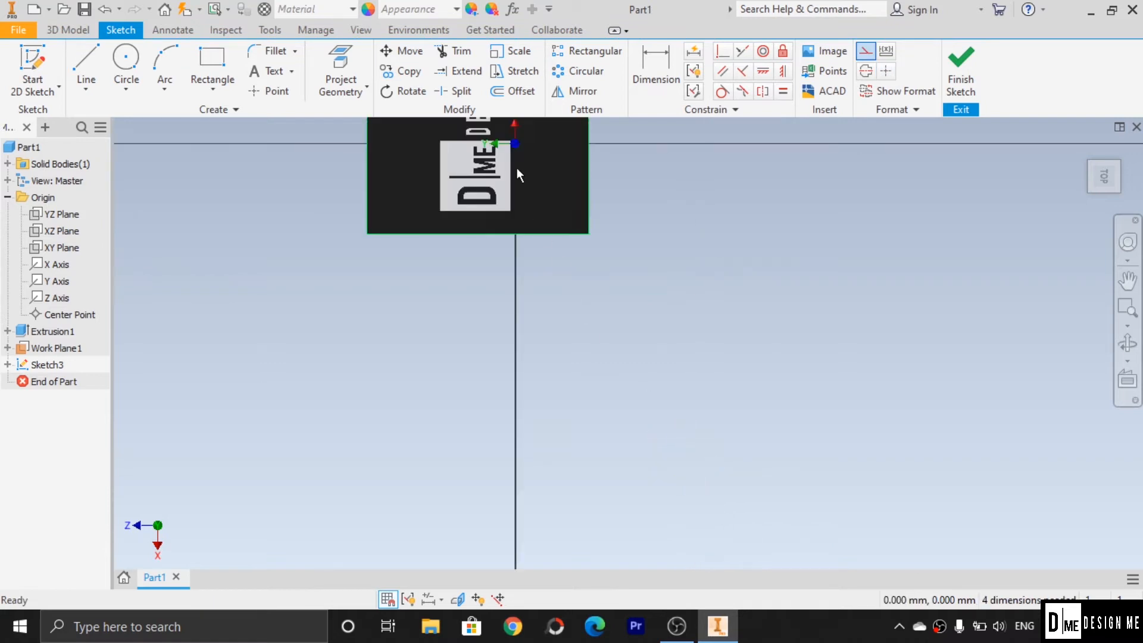
pyautogui.scroll(-3, 550, 294)
pyautogui.moveTo(445, 131); pyautogui.dragTo(503, 208)
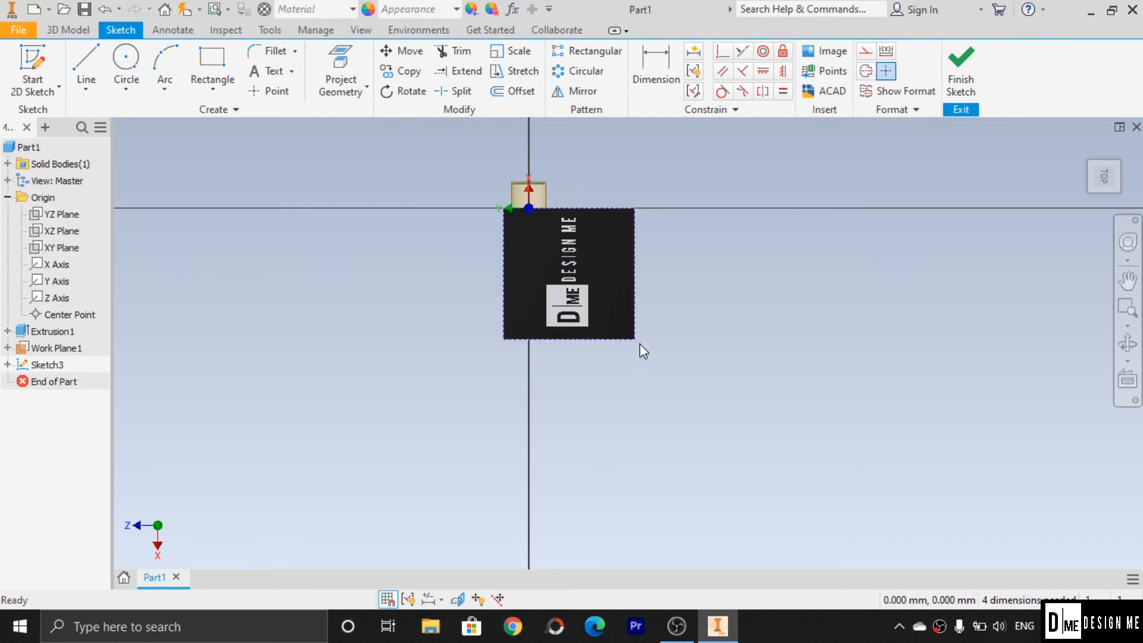
# Shrink the logo image to about the cylinder's width, centre it over the cylinder, and finish the sketch
pyautogui.moveTo(634, 338); pyautogui.dragTo(531, 212)
pyautogui.scroll(8, 554, 251)
pyautogui.scroll(-8, 555, 265)
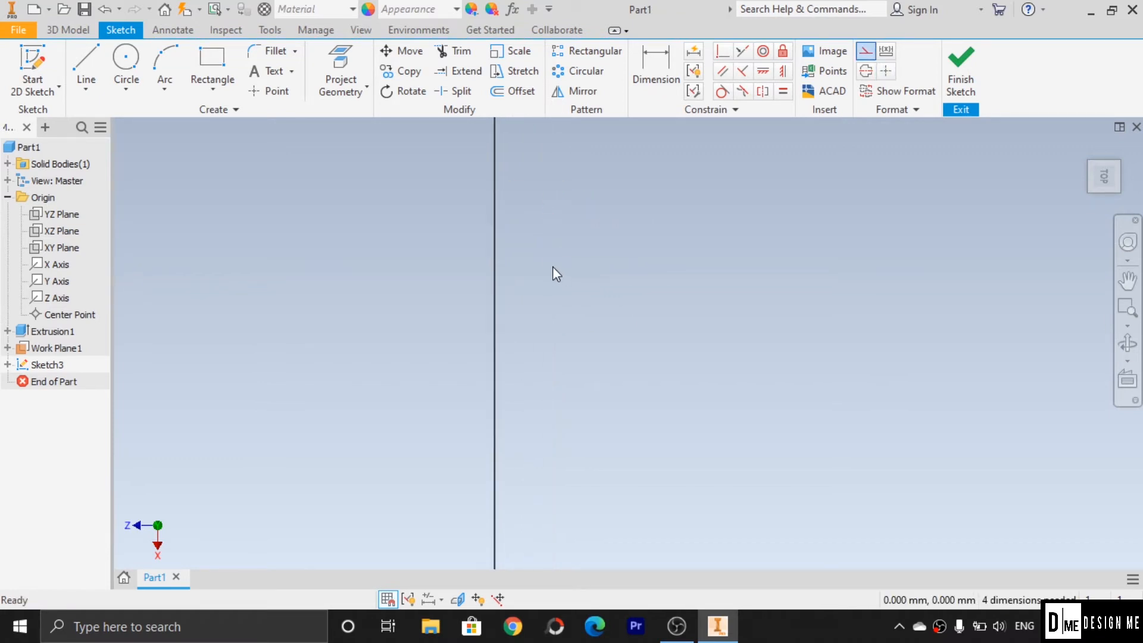
pyautogui.scroll(5, 444, 127)
pyautogui.scroll(-4, 493, 179)
pyautogui.scroll(-3, 715, 245)
pyautogui.scroll(-2, 946, 294)
pyautogui.scroll(2, 944, 288)
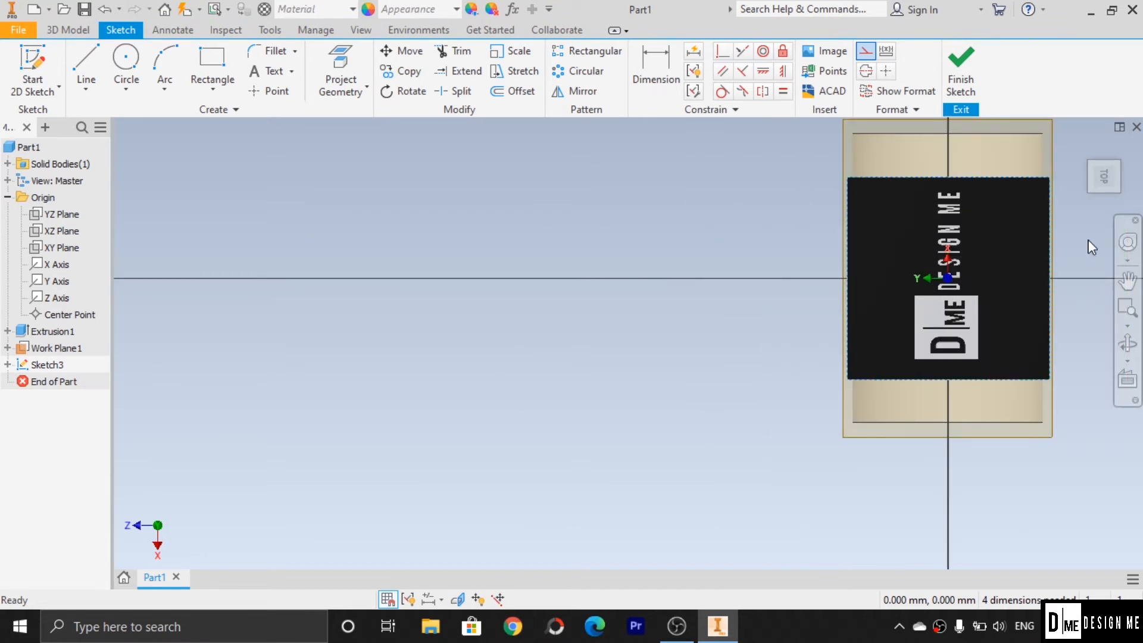
pyautogui.click(1127, 280)
pyautogui.moveTo(946, 301)
pyautogui.mouseDown()
pyautogui.moveTo(718, 379)
pyautogui.moveTo(584, 358)
pyautogui.mouseUp()
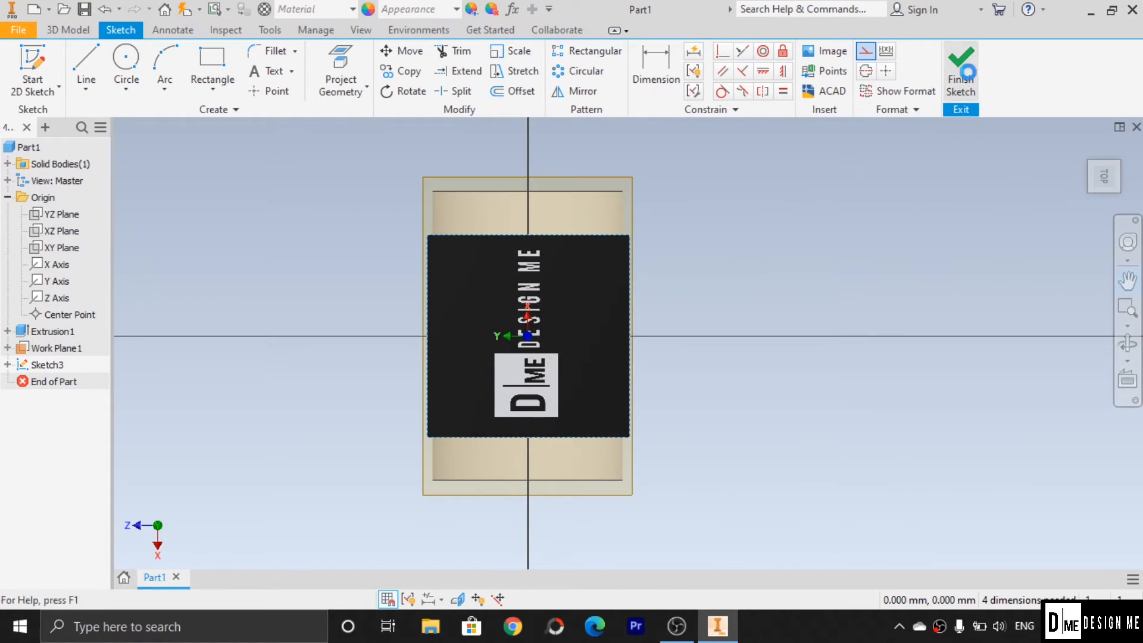
pyautogui.click(960, 66)
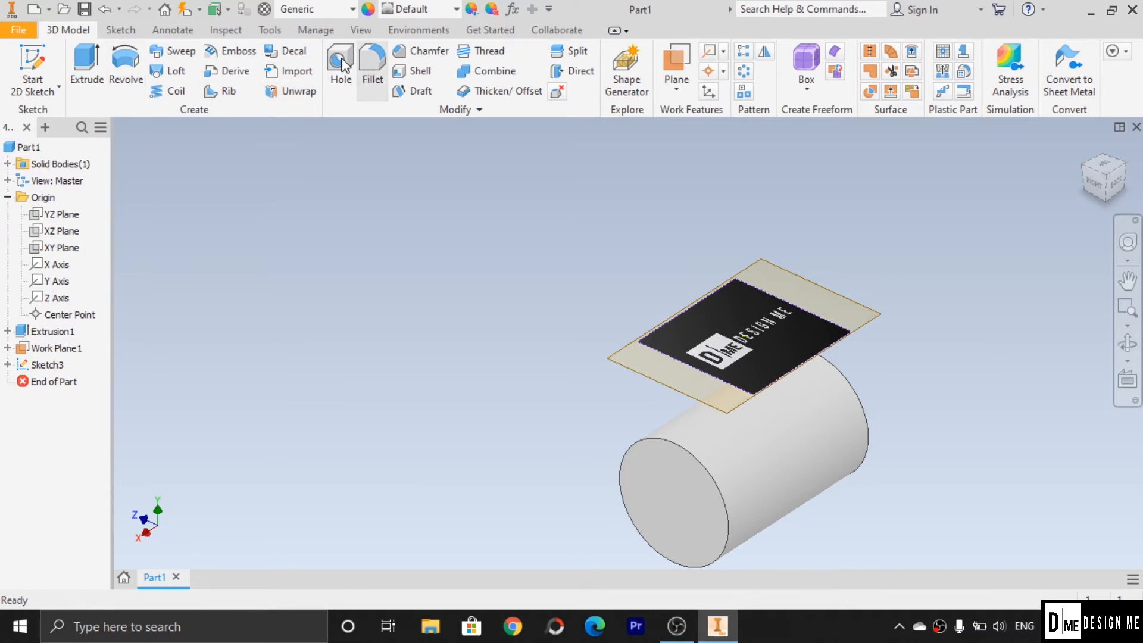
# Apply the logo image as a decal on the cylinder's curved face, with Wrap to Face off and Chain Faces on
pyautogui.click(294, 53)
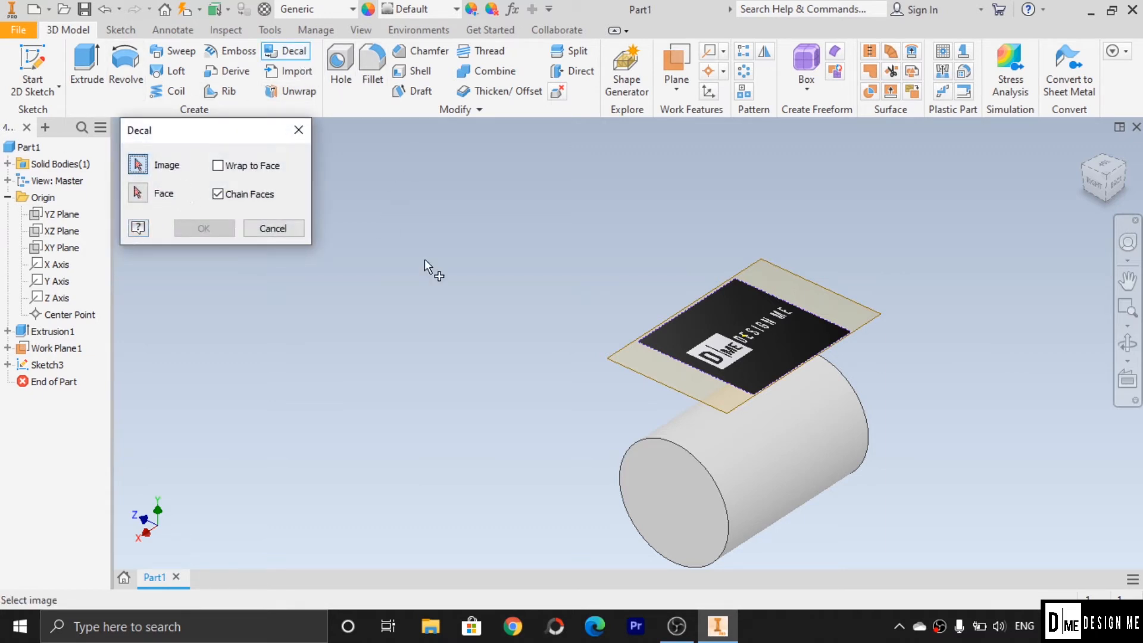
pyautogui.click(781, 357)
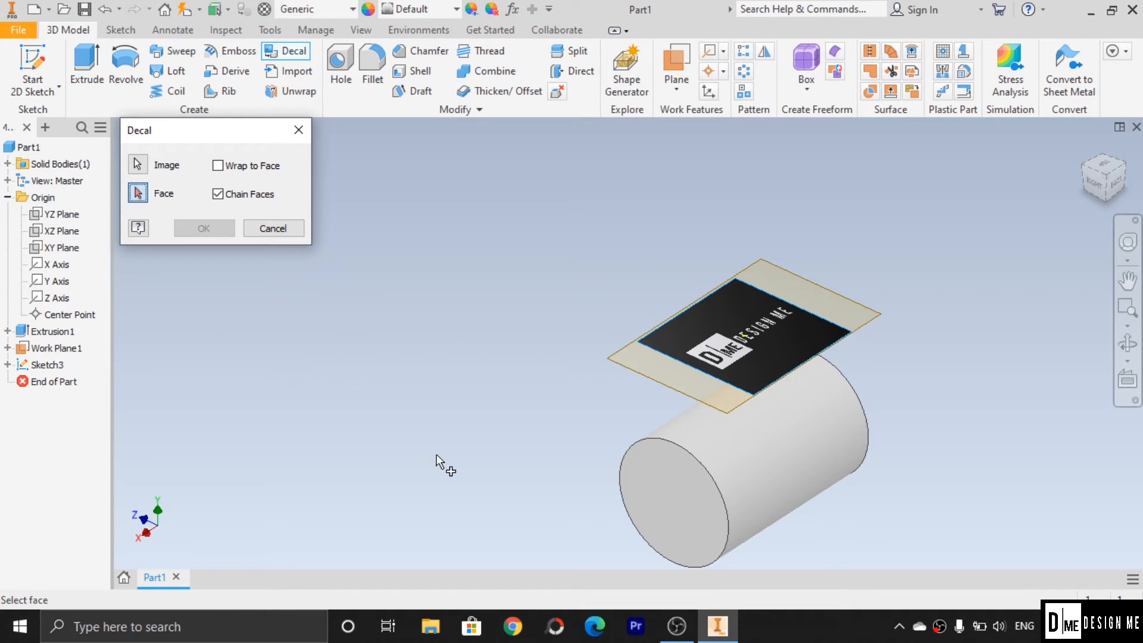
pyautogui.click(757, 477)
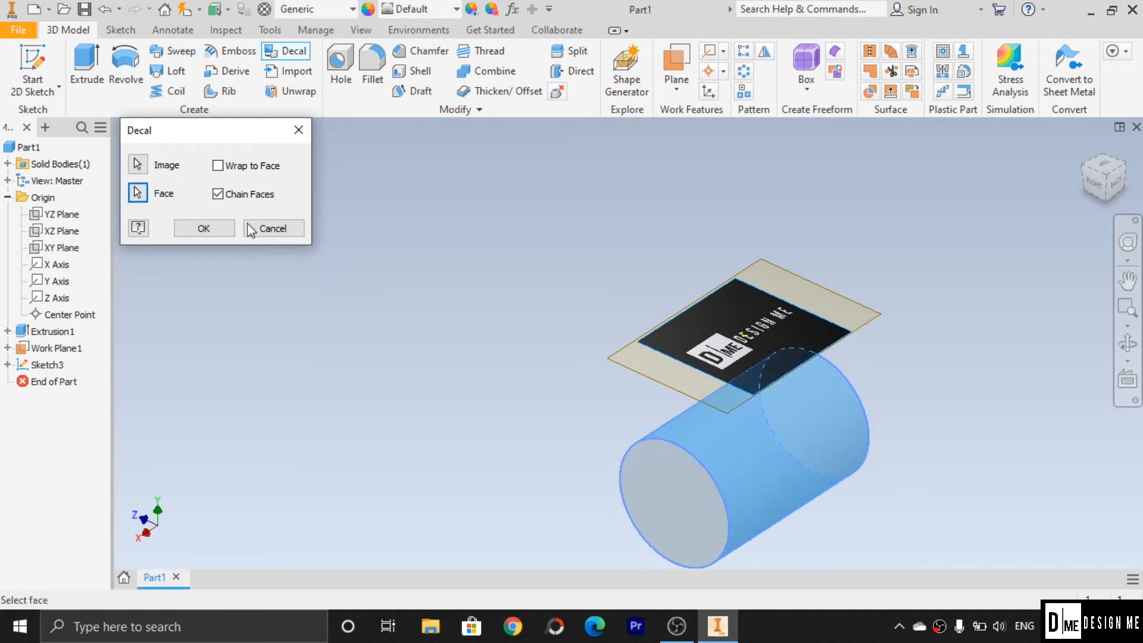
pyautogui.click(222, 228)
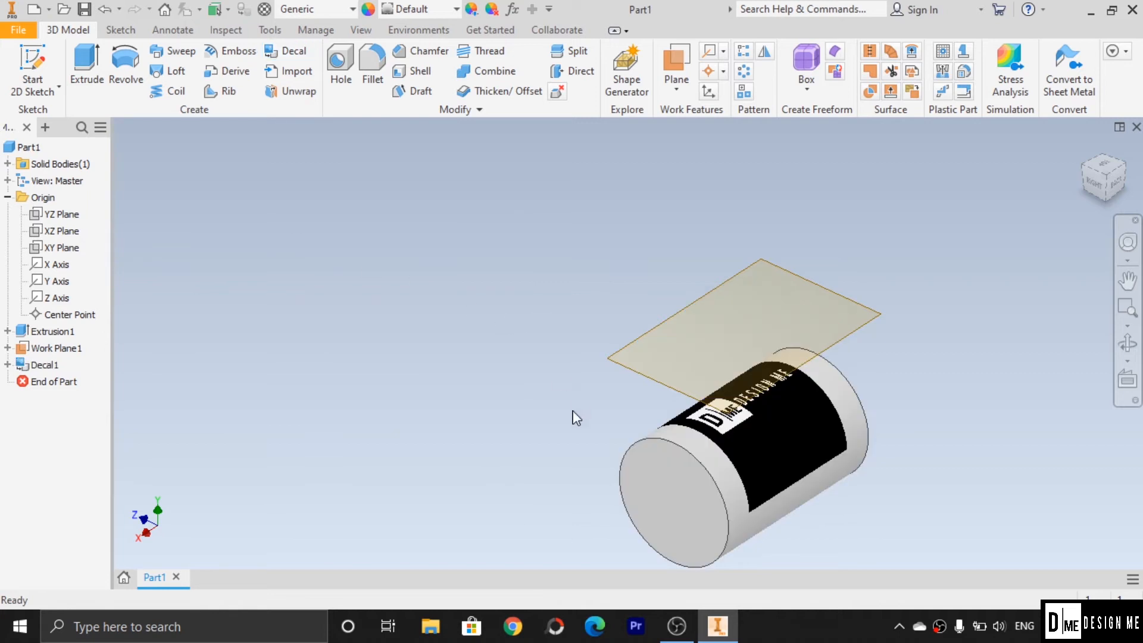
# Examine the logo decal on the cylinder up close and from different angles
pyautogui.click(1128, 344)
pyautogui.moveTo(633, 398)
pyautogui.mouseDown()
pyautogui.moveTo(704, 444)
pyautogui.moveTo(639, 439)
pyautogui.moveTo(643, 370)
pyautogui.moveTo(650, 388)
pyautogui.mouseUp()
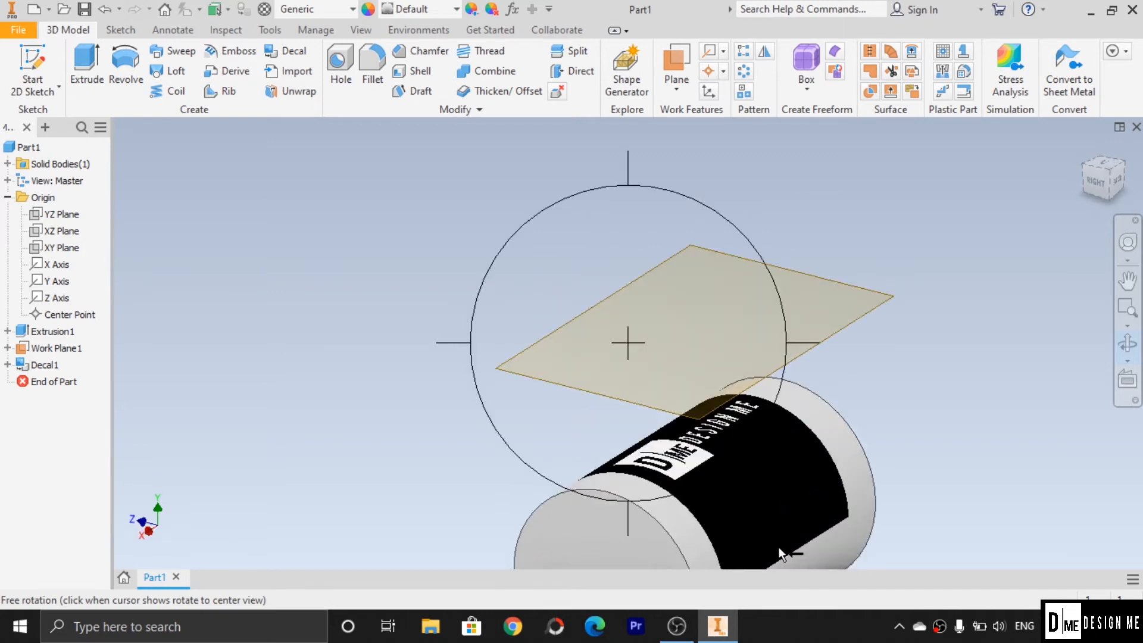
pyautogui.scroll(-3, 814, 492)
pyautogui.moveTo(647, 372); pyautogui.dragTo(533, 287)
pyautogui.moveTo(595, 467); pyautogui.dragTo(599, 485)
pyautogui.scroll(-4, 601, 485)
pyautogui.scroll(5, 595, 495)
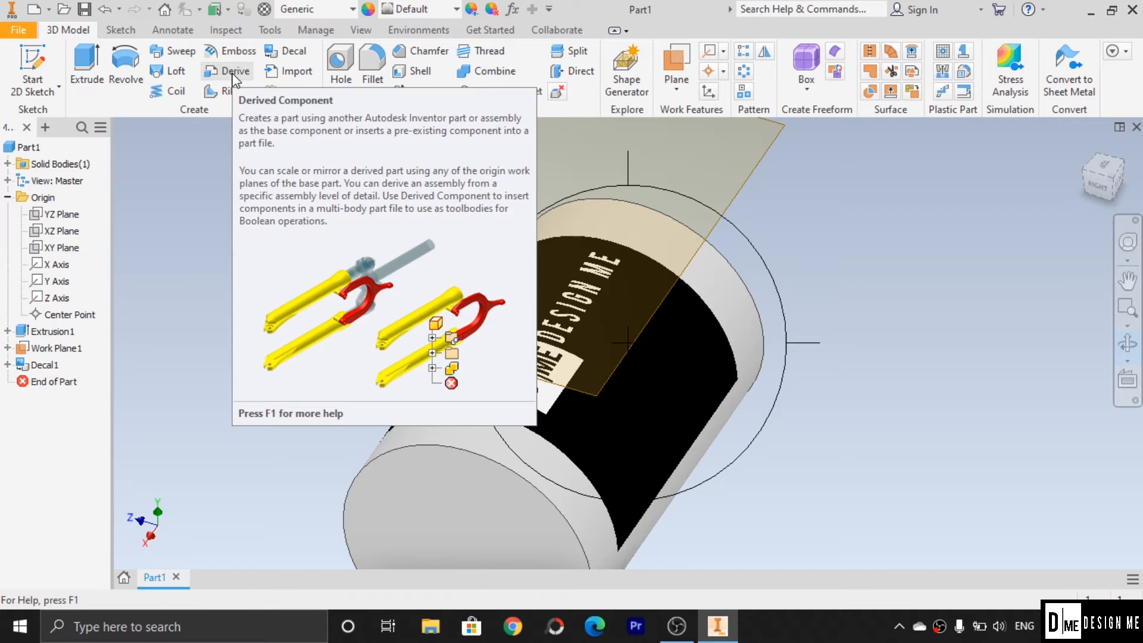
# Start the Derive command and browse to the OldVersions folder inside the Design ME Inventor folder
pyautogui.click(234, 77)
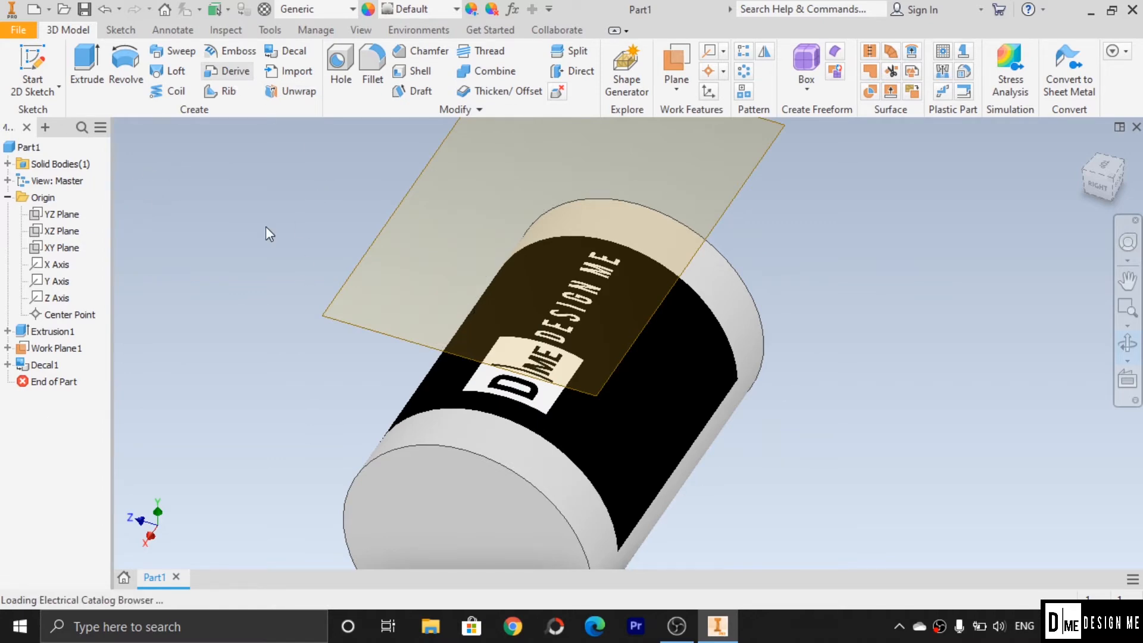
pyautogui.moveTo(229, 128); pyautogui.dragTo(527, 152)
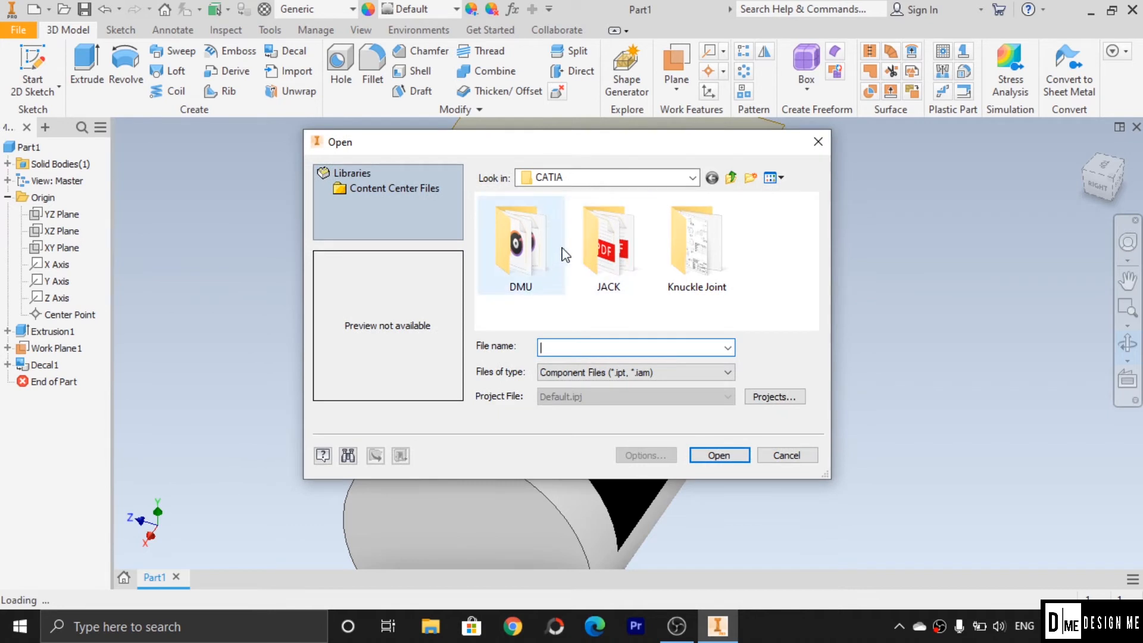
pyautogui.click(731, 177)
pyautogui.scroll(1, 602, 288)
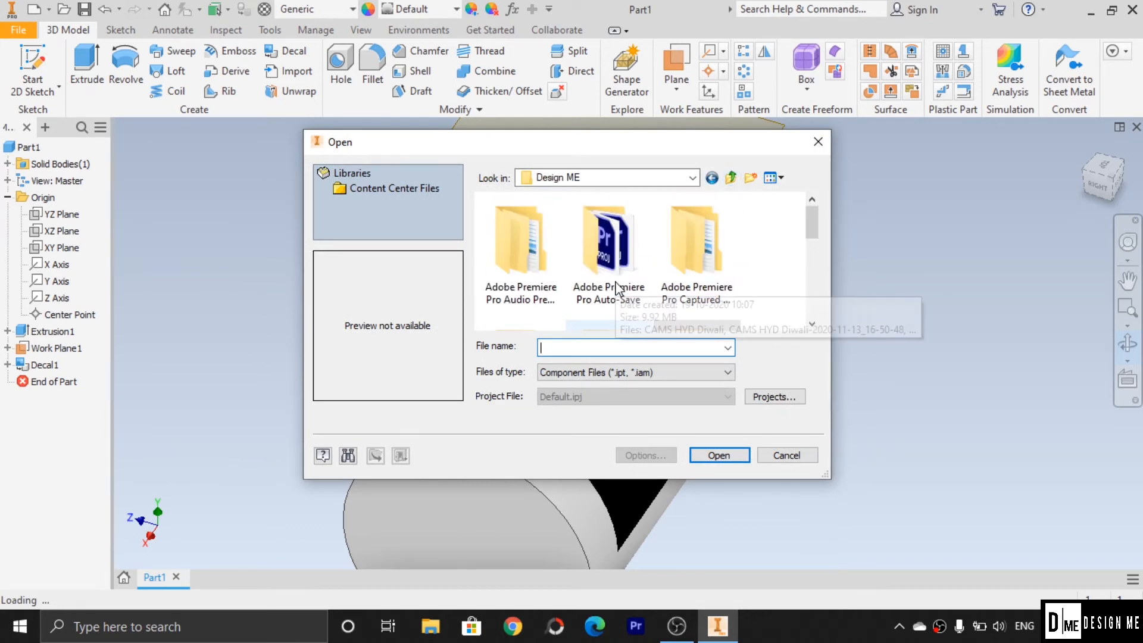
pyautogui.scroll(-2, 601, 287)
pyautogui.scroll(1, 619, 255)
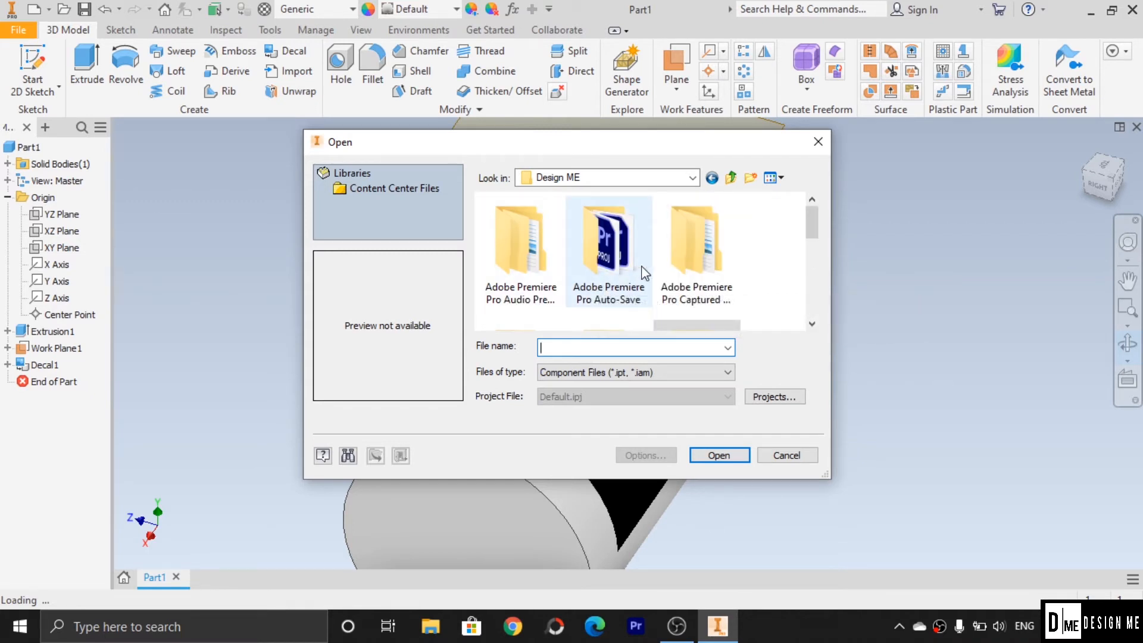
pyautogui.scroll(-2, 658, 265)
pyautogui.scroll(-1, 672, 274)
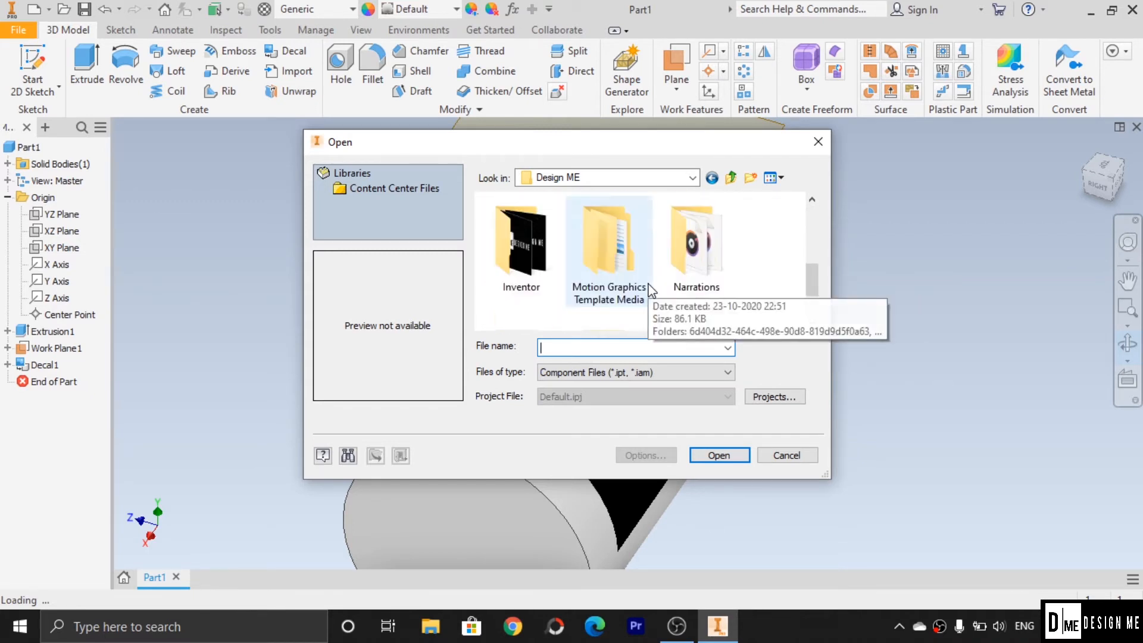
pyautogui.doubleClick(522, 256)
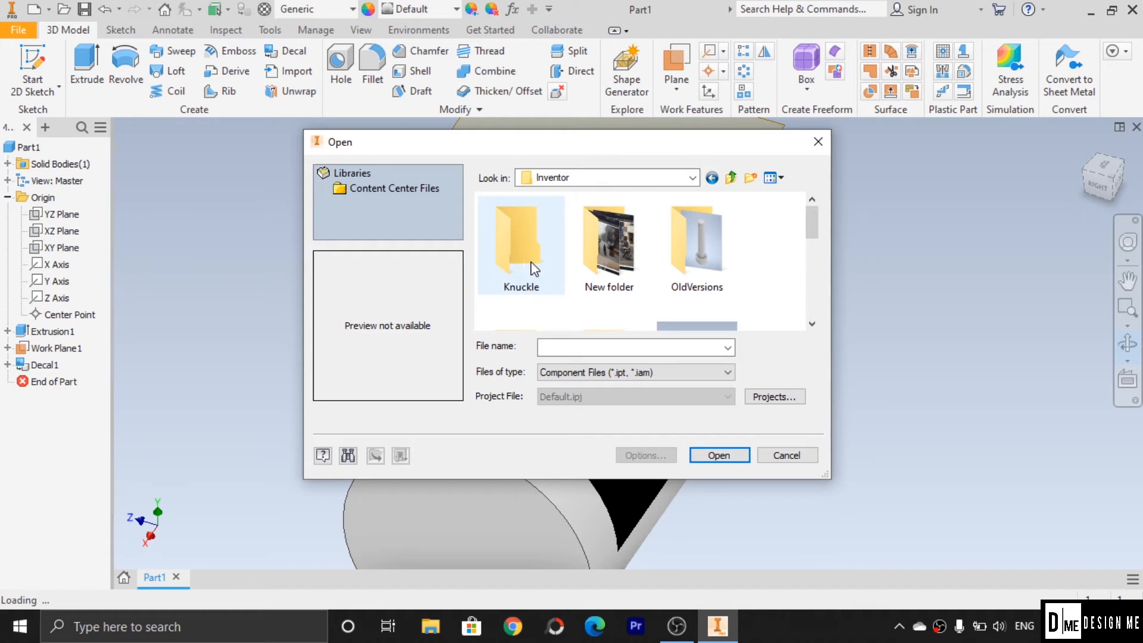
pyautogui.doubleClick(692, 262)
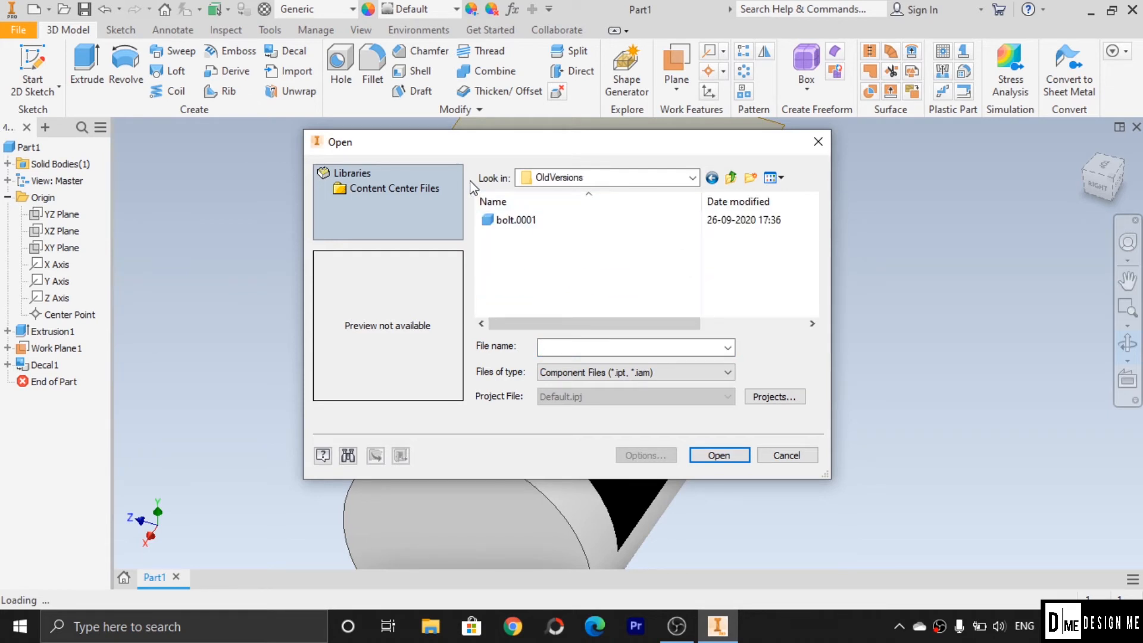
# Derive the old version of bolt.0001 into the part at scale factor 1.000, and undo the insertion
pyautogui.click(517, 226)
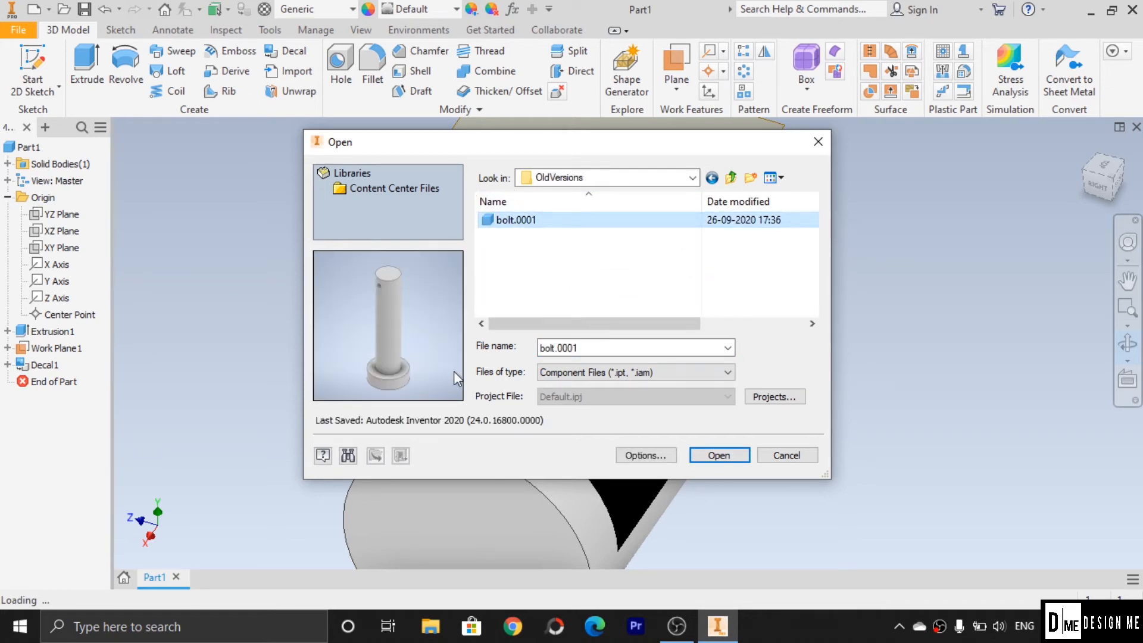
pyautogui.click(719, 456)
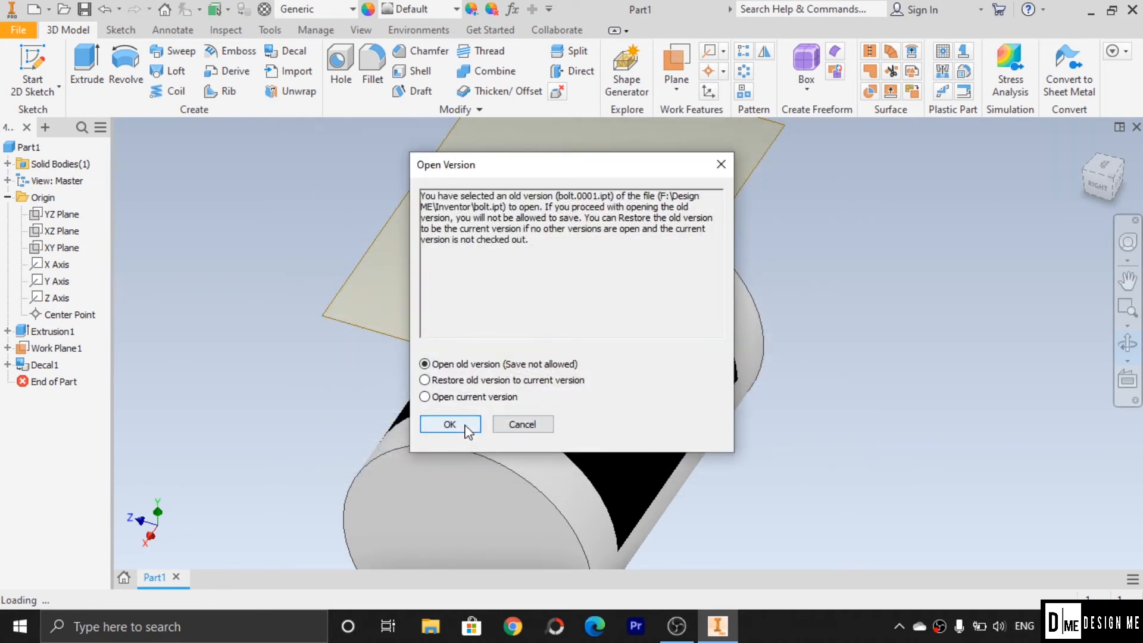
pyautogui.click(451, 424)
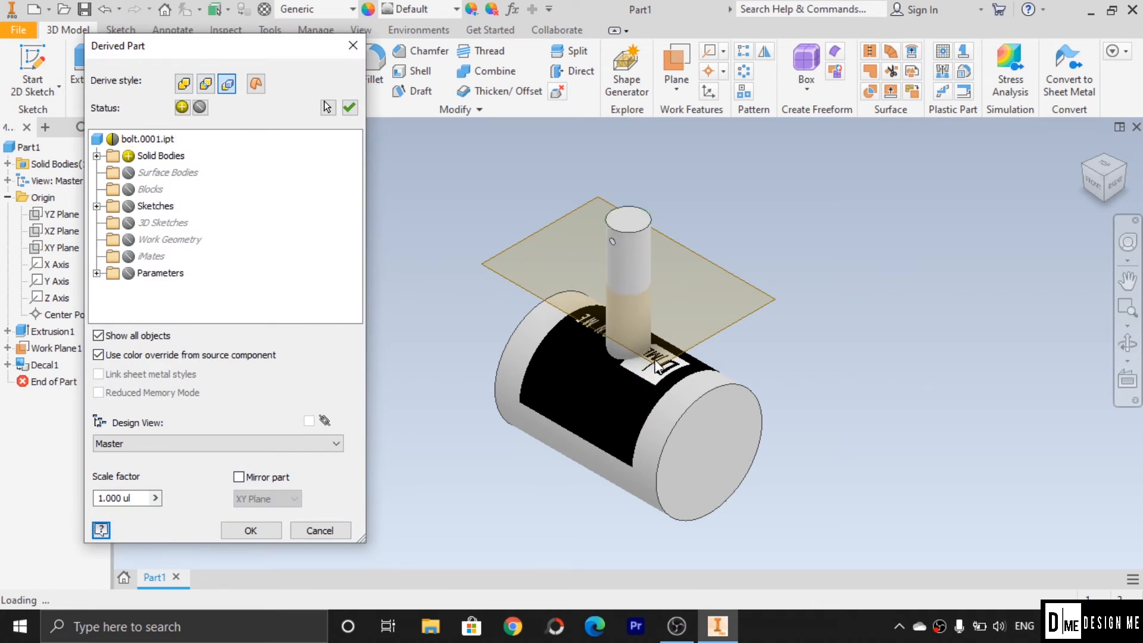
pyautogui.press('Return')
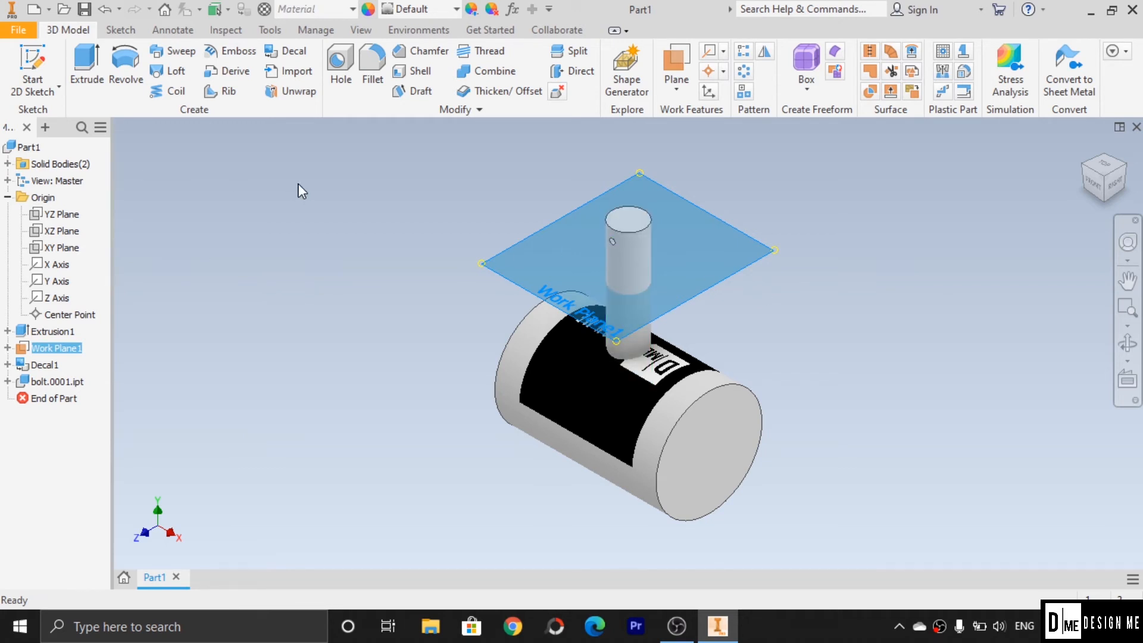
pyautogui.hotkey('ctrl', 'z')
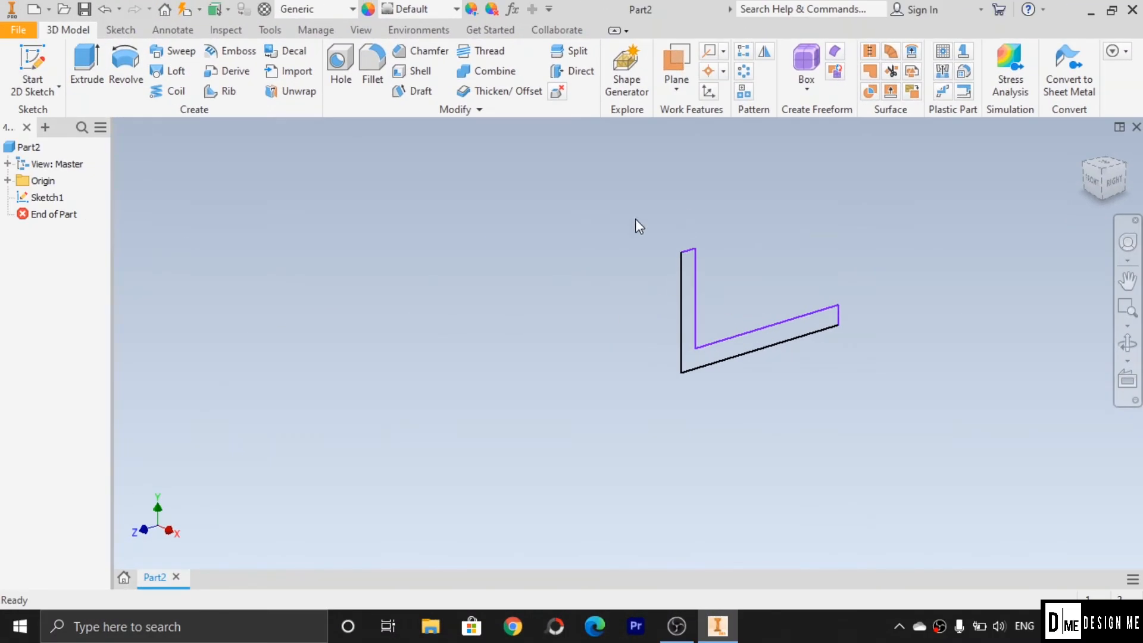
# Extrude the L-shaped profile symmetrically to a total distance of 100 mm
pyautogui.click(87, 63)
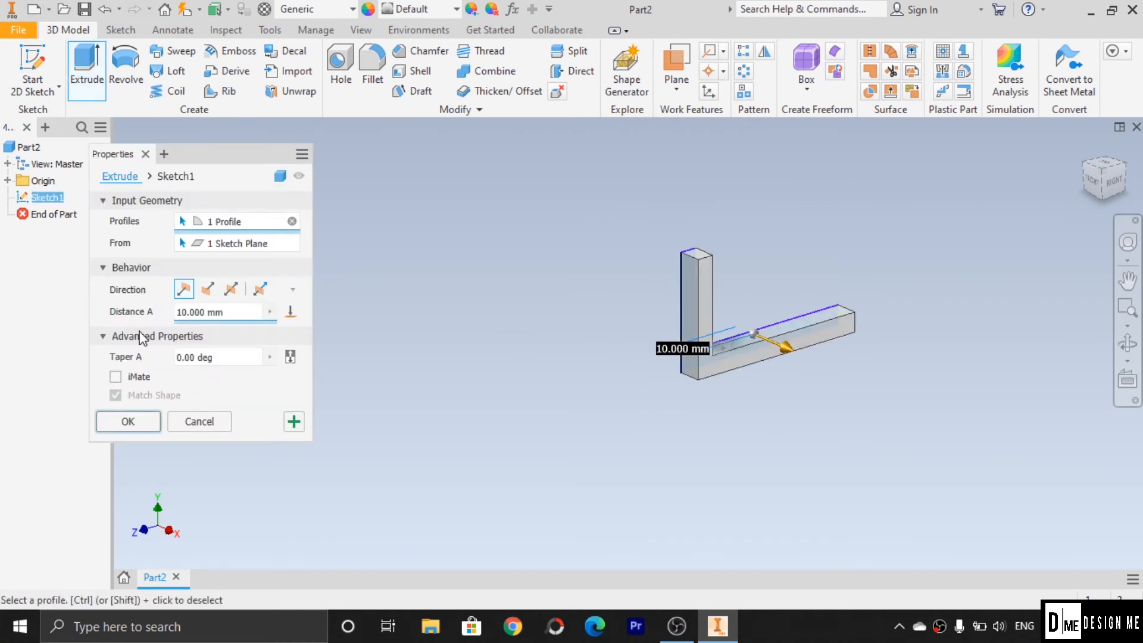
pyautogui.click(231, 290)
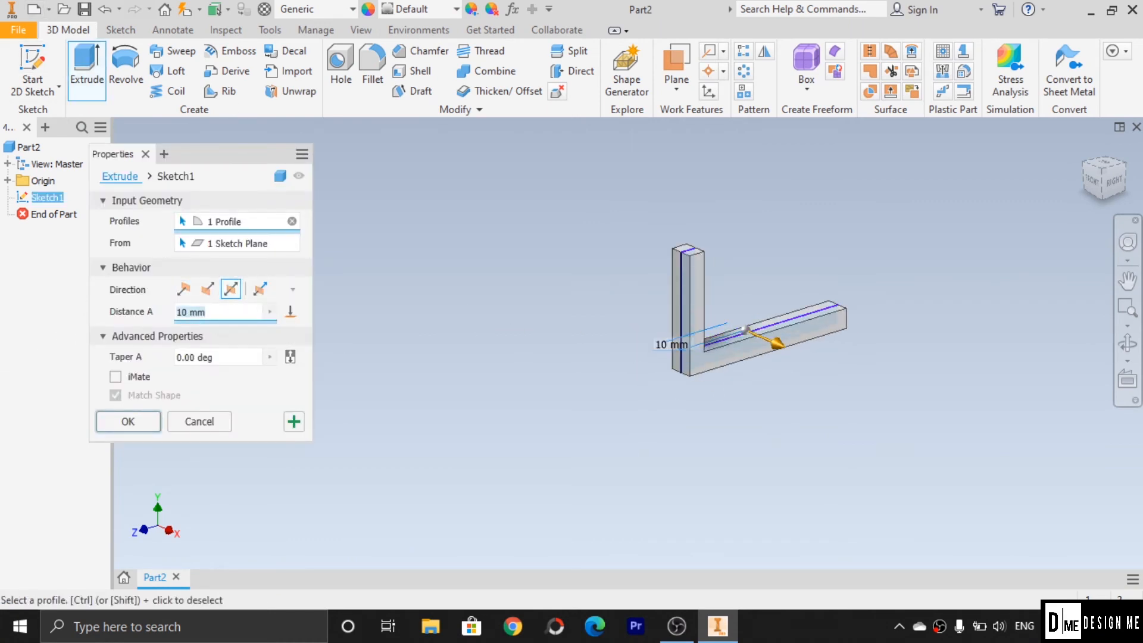
pyautogui.write('10')
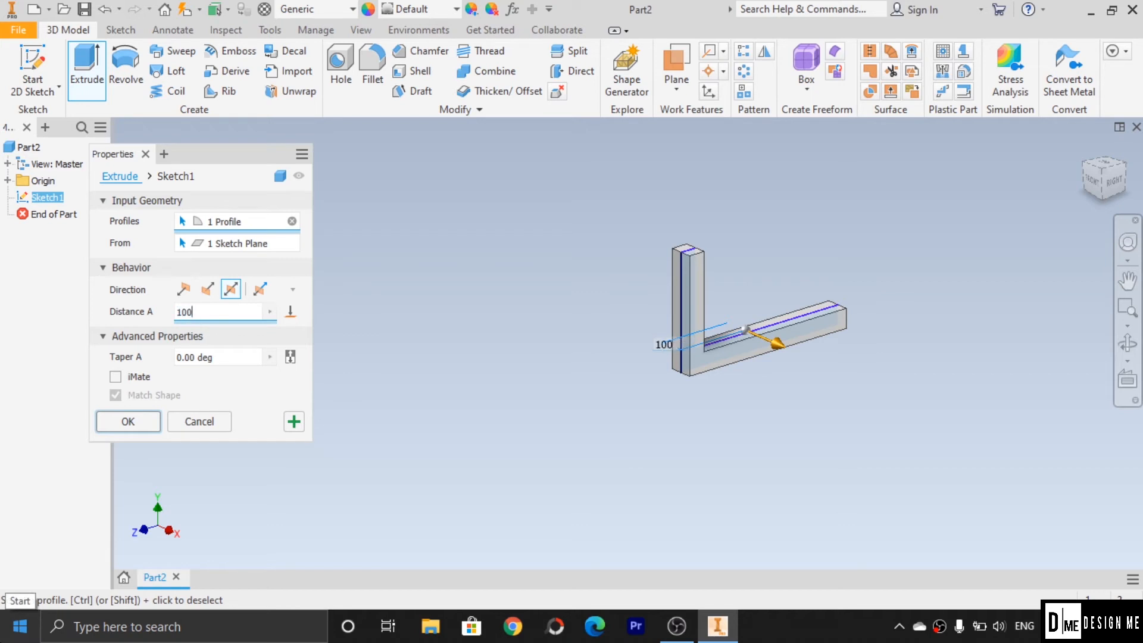
pyautogui.write('0')
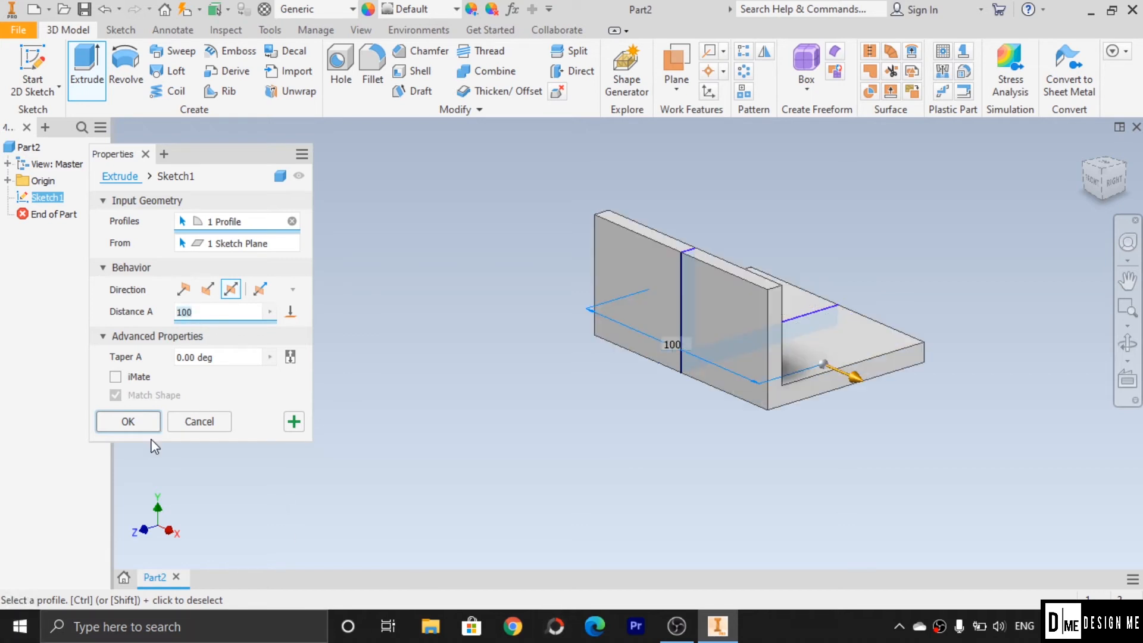
pyautogui.press('Return')
# Start a new 2D sketch on the YZ origin plane through the middle of the L-shaped part
pyautogui.click(1134, 351)
pyautogui.moveTo(926, 309); pyautogui.dragTo(680, 359)
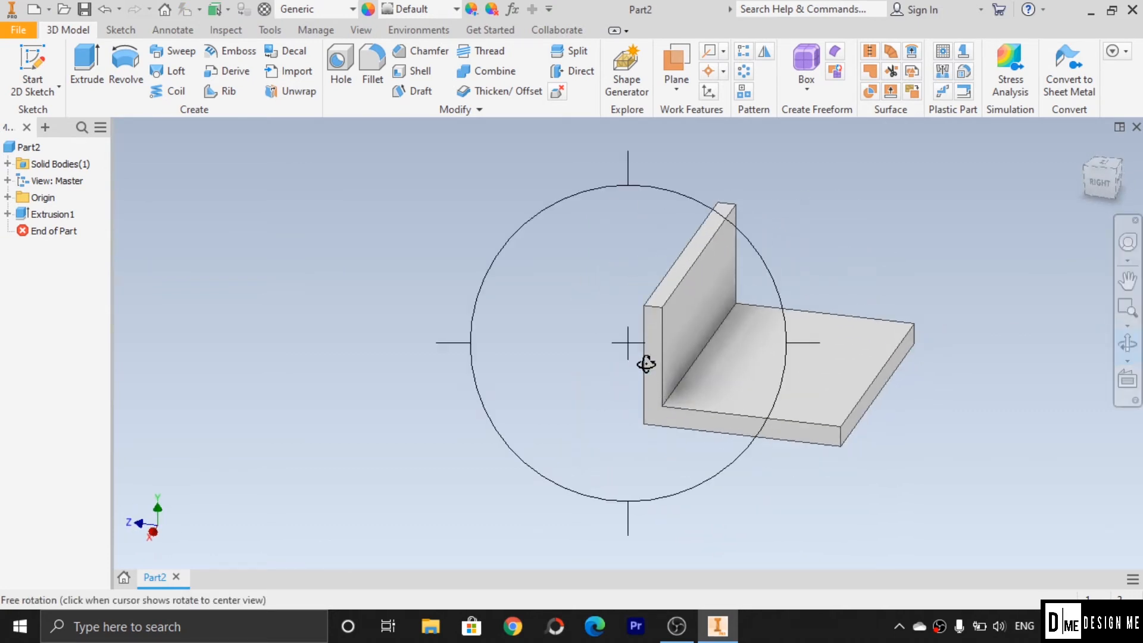
pyautogui.moveTo(411, 298); pyautogui.dragTo(875, 408)
pyautogui.press('Escape')
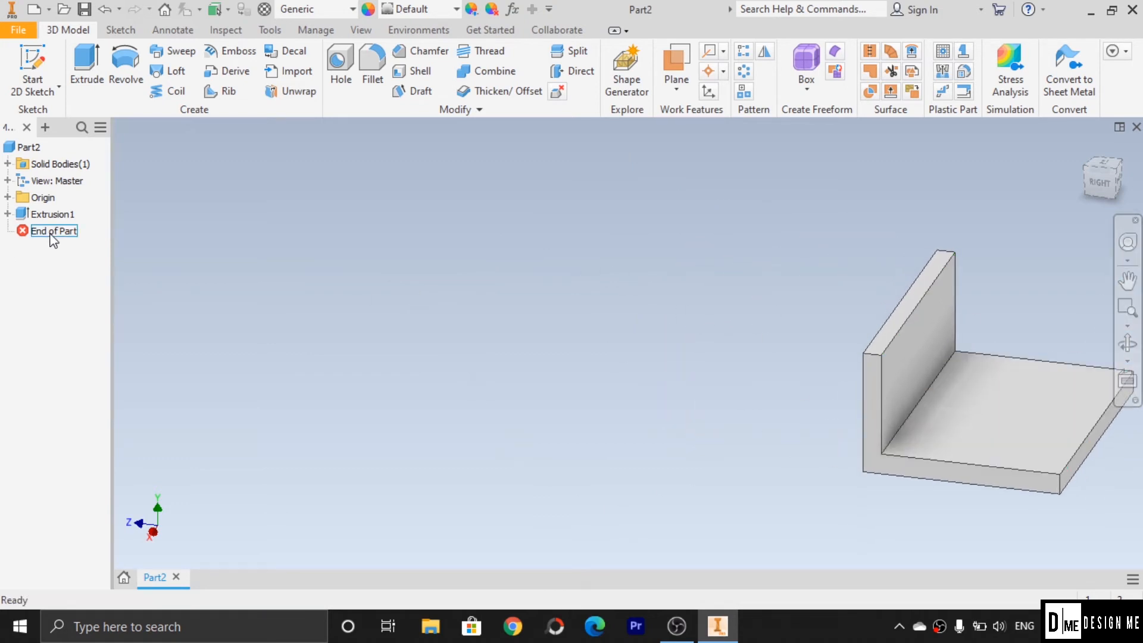
pyautogui.click(6, 197)
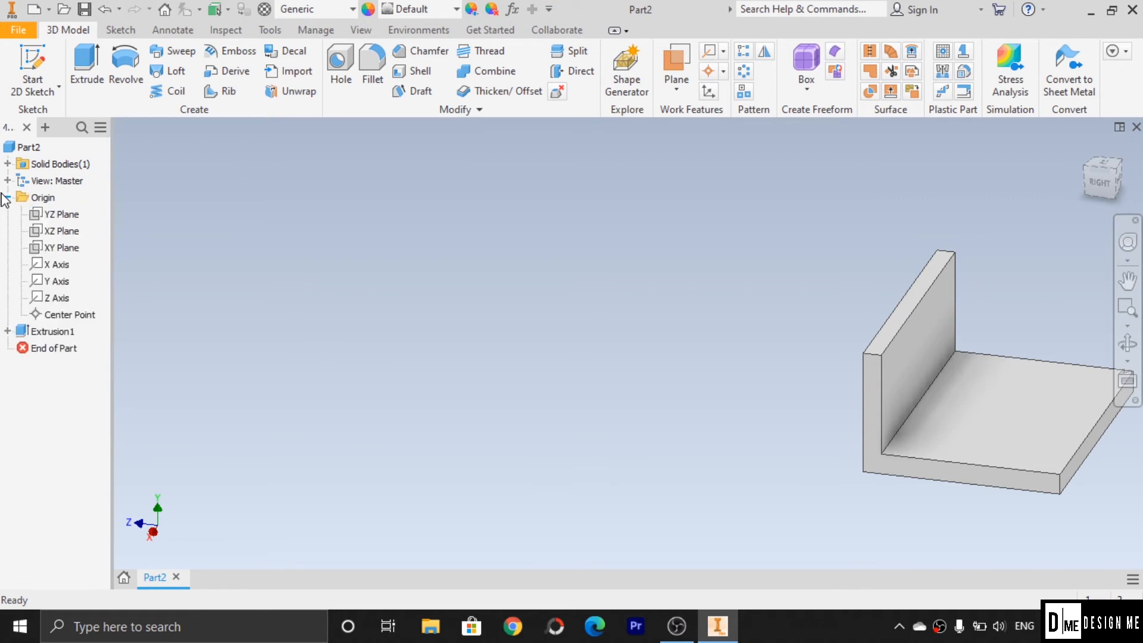
pyautogui.click(32, 66)
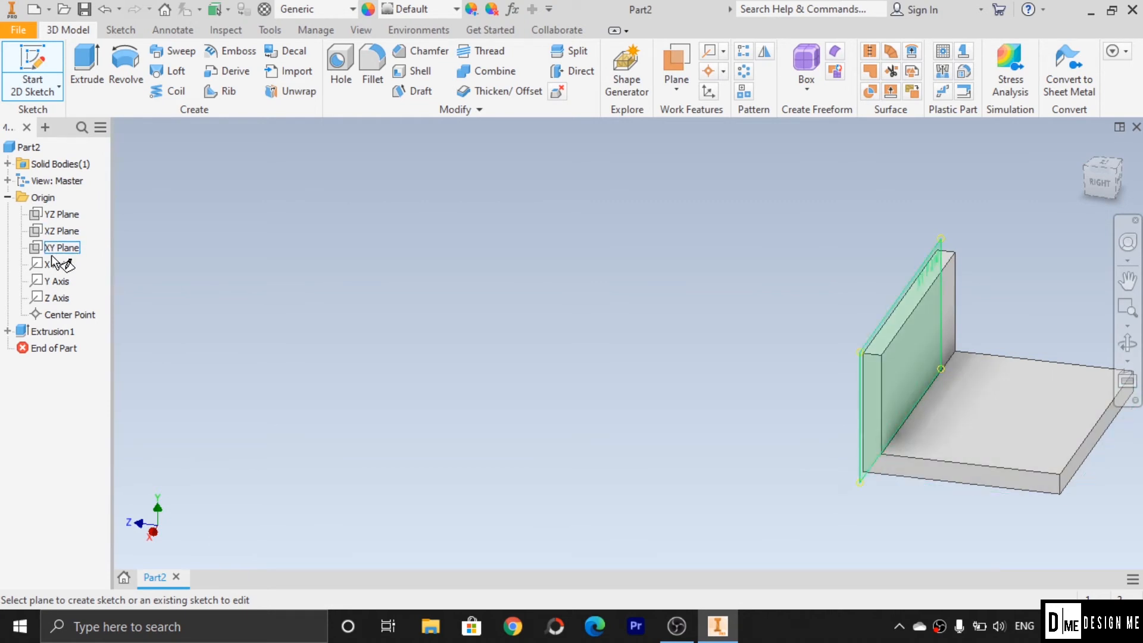
pyautogui.click(59, 215)
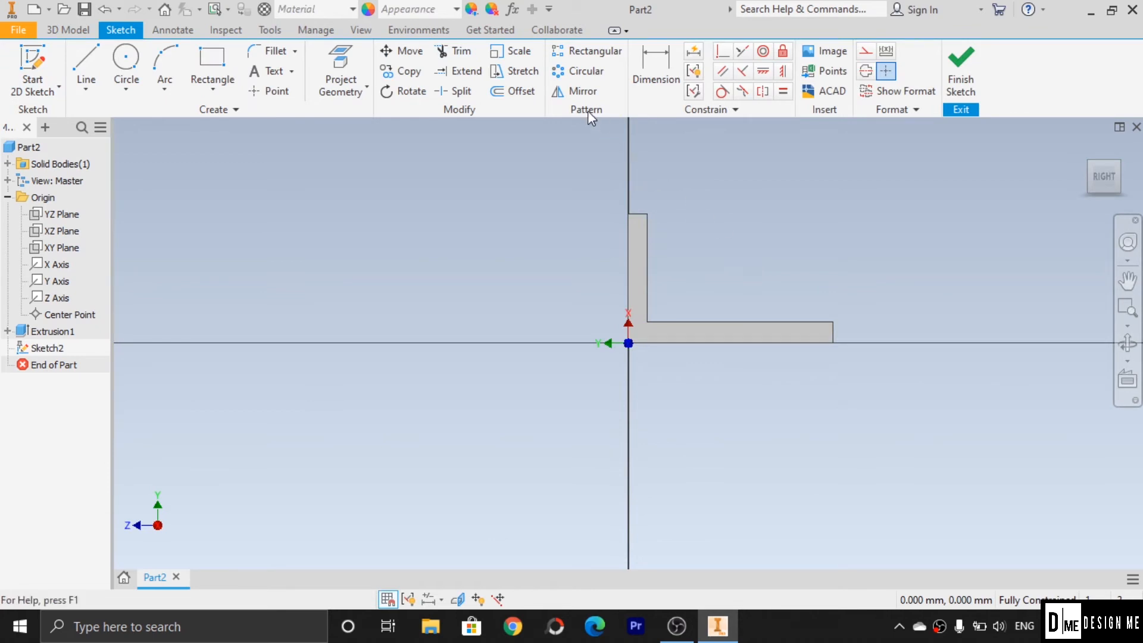
# Sketch a diagonal line from the upright wall's inner face to the base's upper face and finish the sketch
pyautogui.click(92, 75)
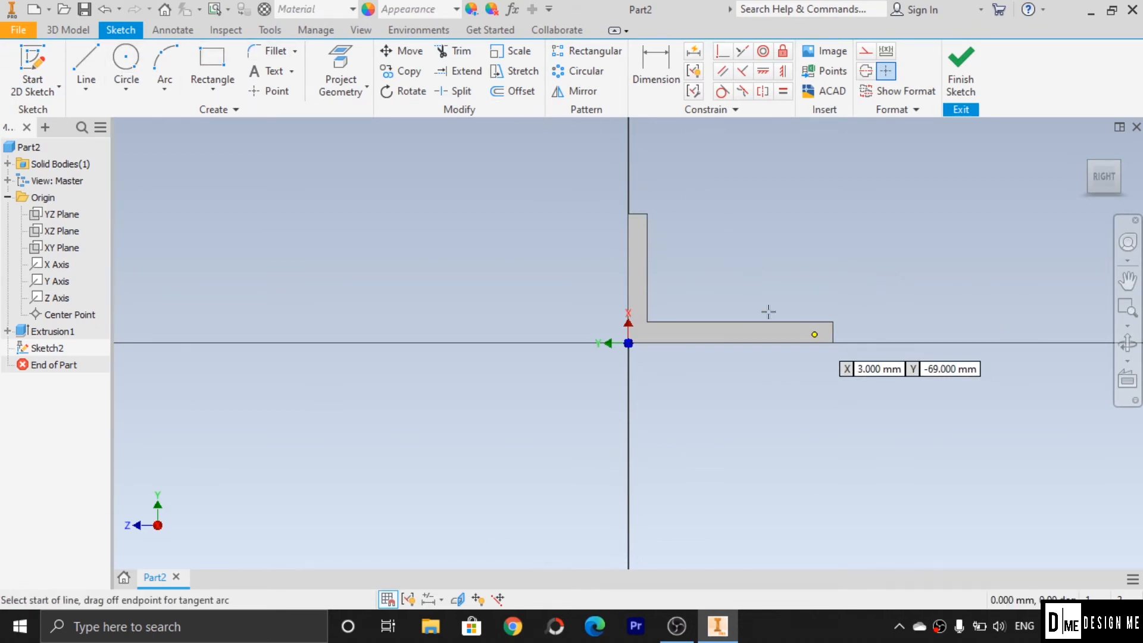
pyautogui.click(648, 253)
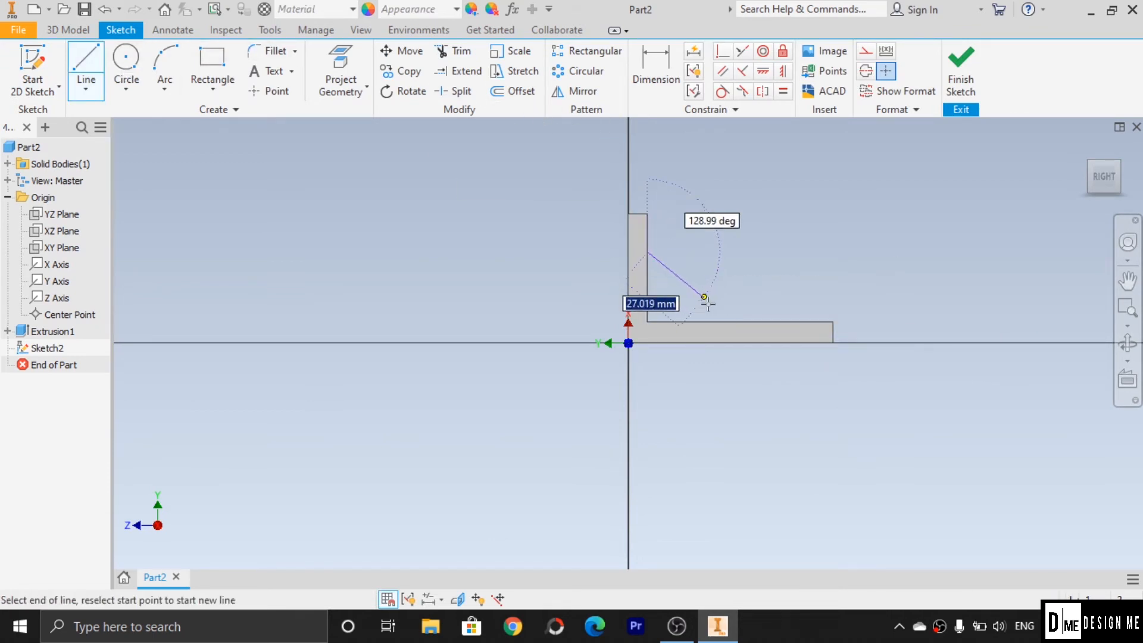
pyautogui.click(746, 323)
pyautogui.press('Escape')
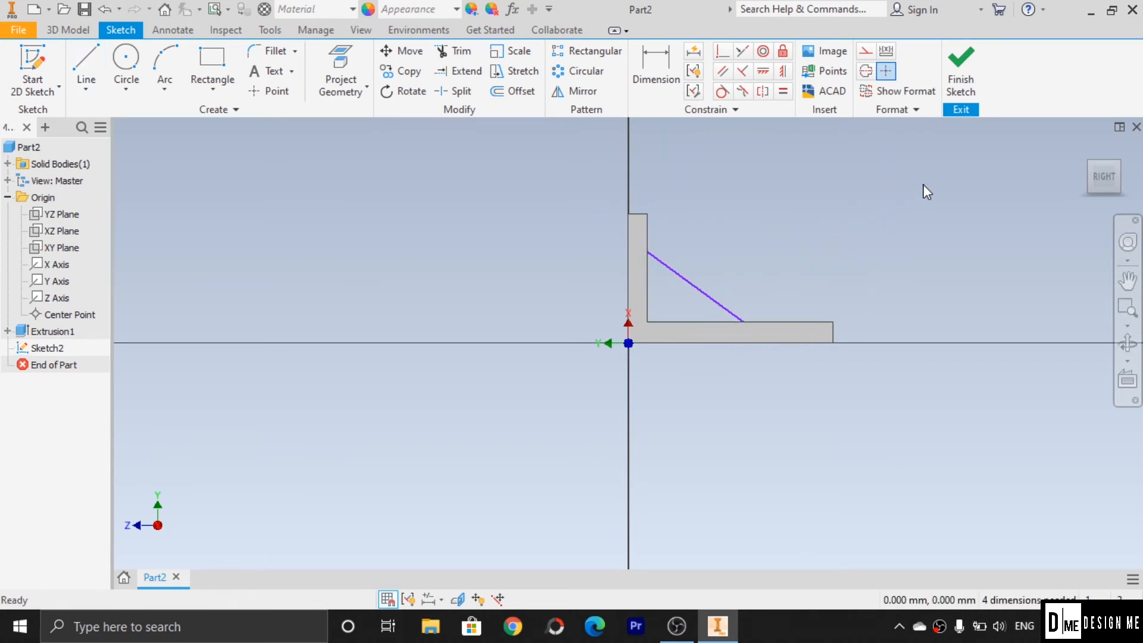
pyautogui.press('F6')
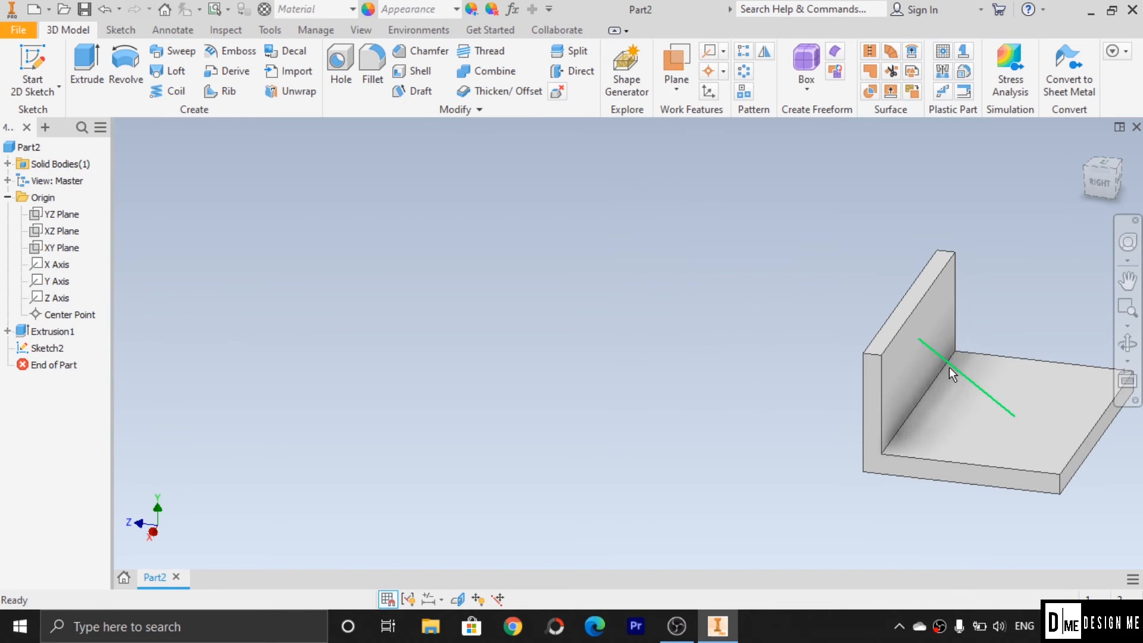
# Set up a rib from the diagonal line, parallel to the sketch plane, with a symmetric thickness of 5 mm
pyautogui.click(1128, 279)
pyautogui.moveTo(980, 382); pyautogui.dragTo(555, 328)
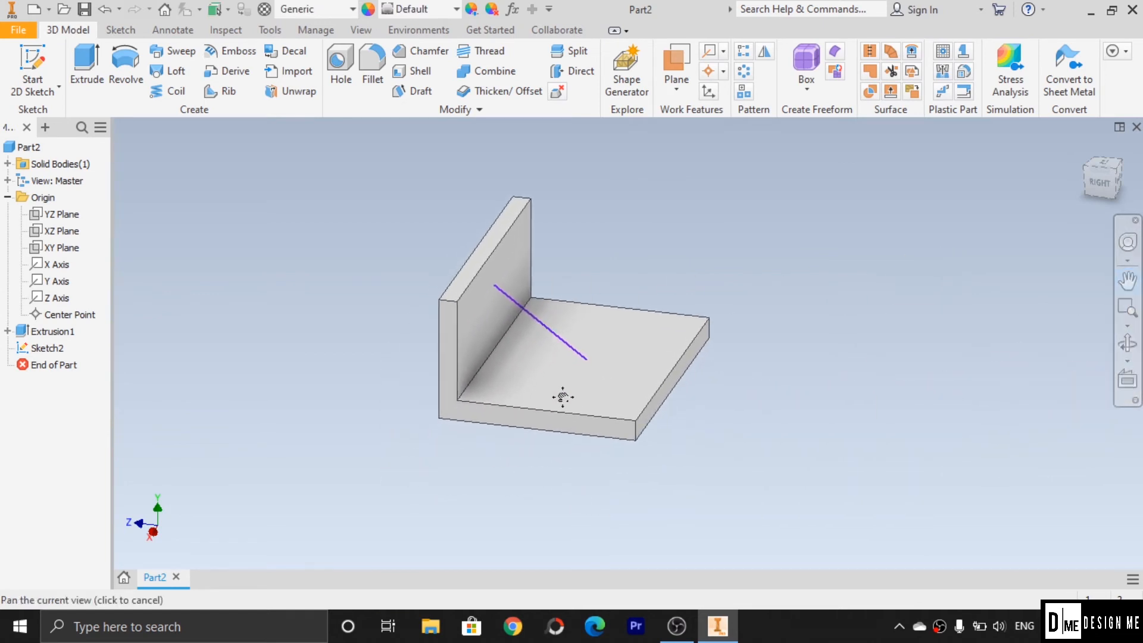
pyautogui.scroll(-5, 561, 395)
pyautogui.scroll(6, 561, 395)
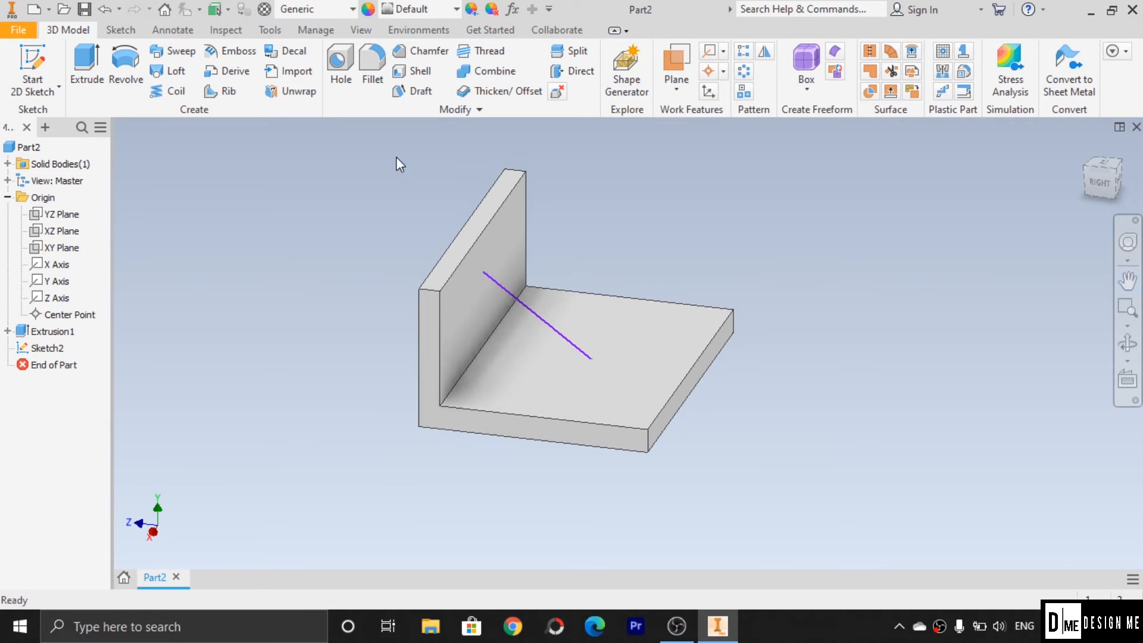
pyautogui.click(221, 91)
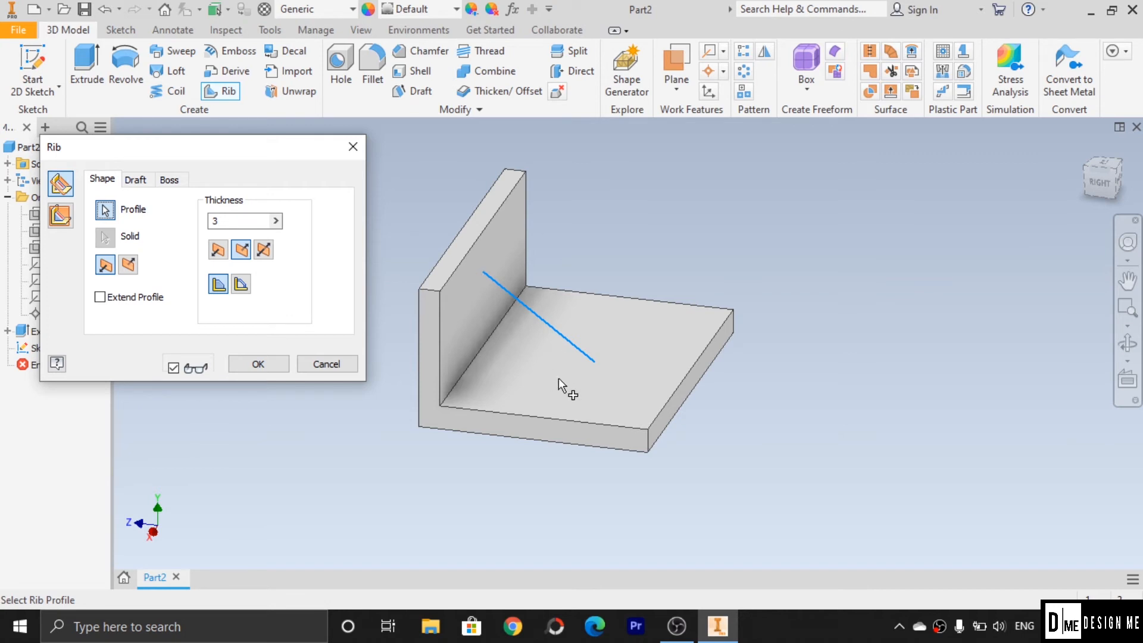
pyautogui.click(62, 215)
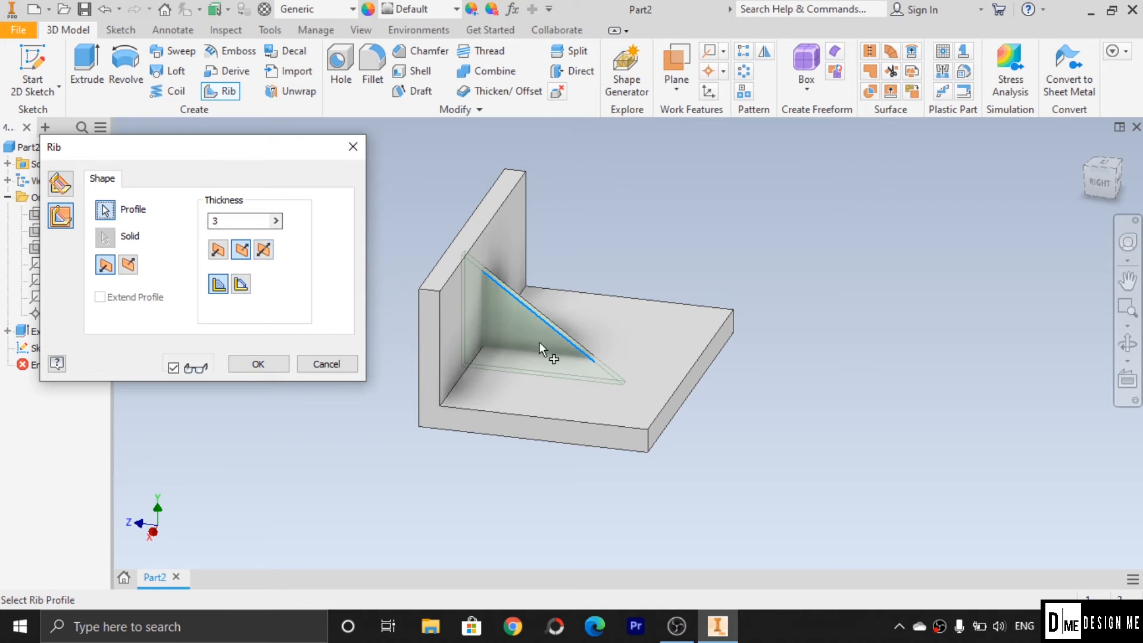
pyautogui.click(221, 222)
pyautogui.write('5')
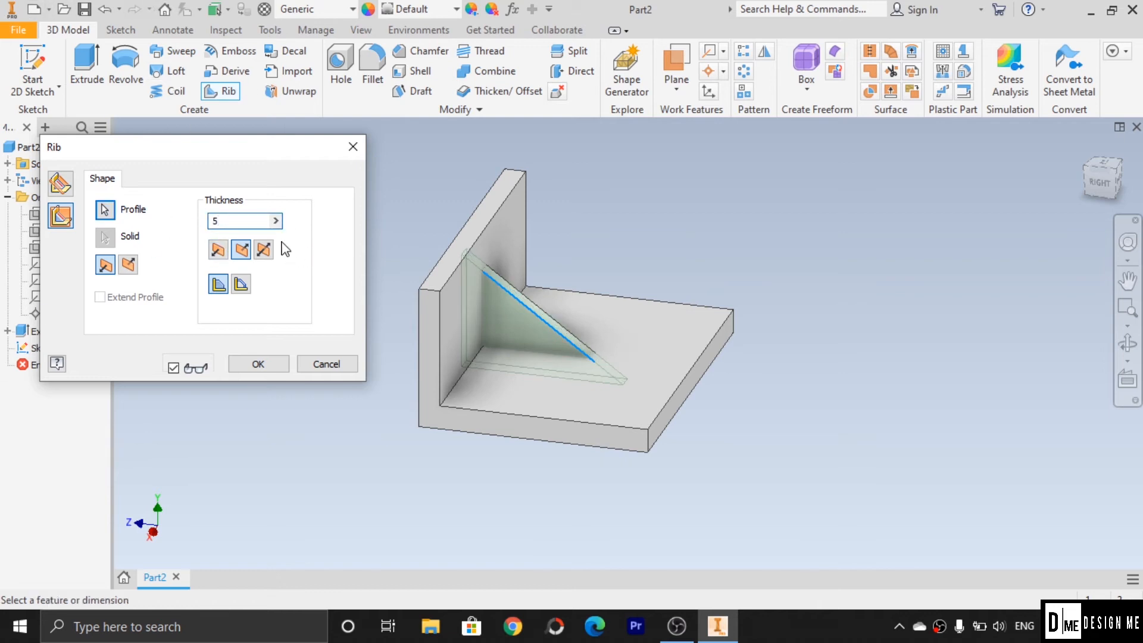
pyautogui.click(218, 249)
pyautogui.click(263, 251)
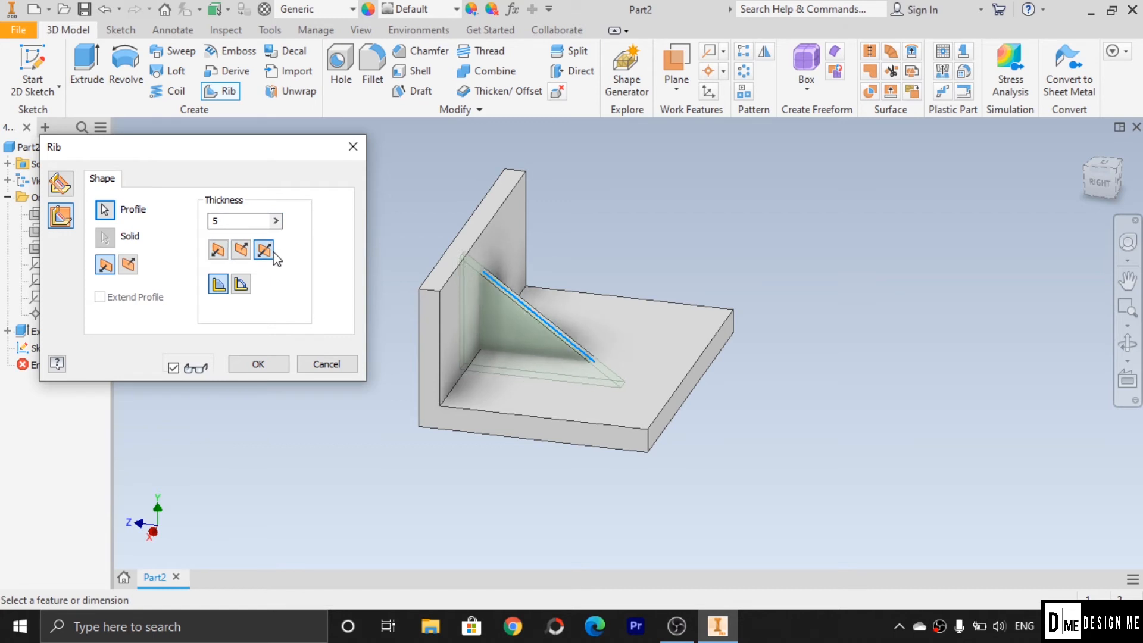
# Try the rib's thickness on either side of the line and Direction 2, and restore symmetric thickness with Direction 1
pyautogui.scroll(-5, 568, 351)
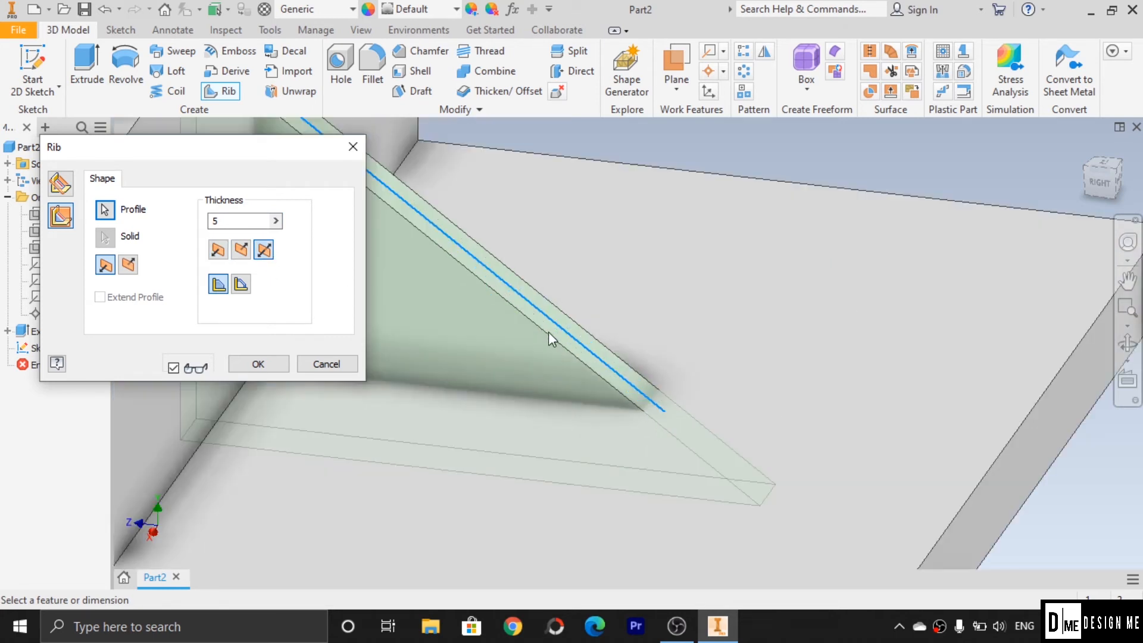
pyautogui.click(242, 256)
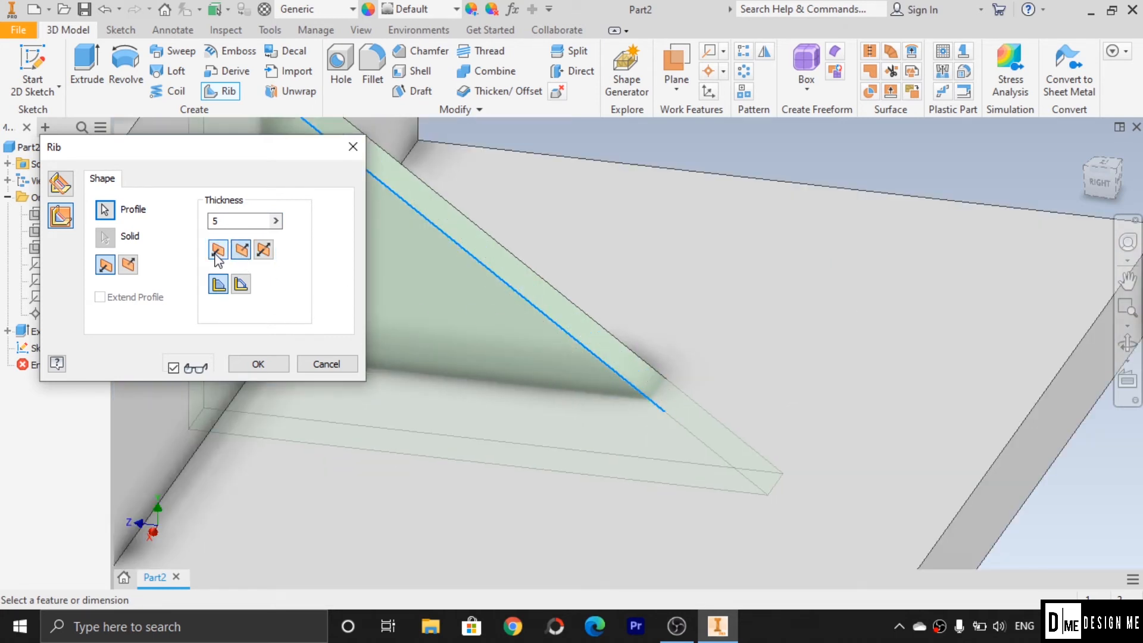
pyautogui.click(217, 255)
pyautogui.click(272, 253)
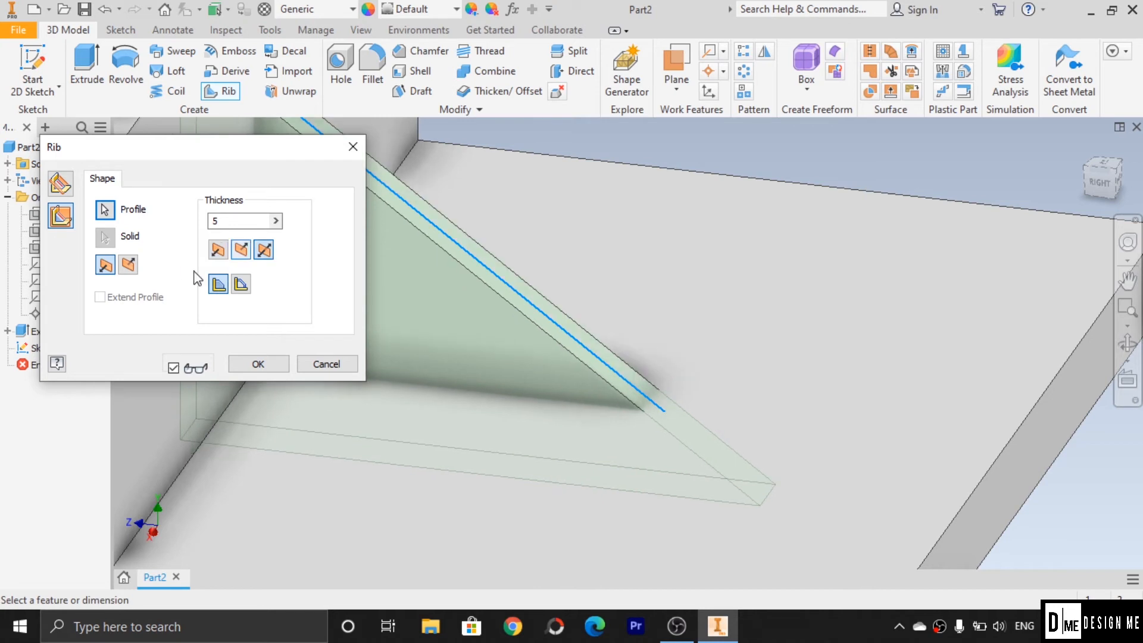
pyautogui.scroll(8, 112, 261)
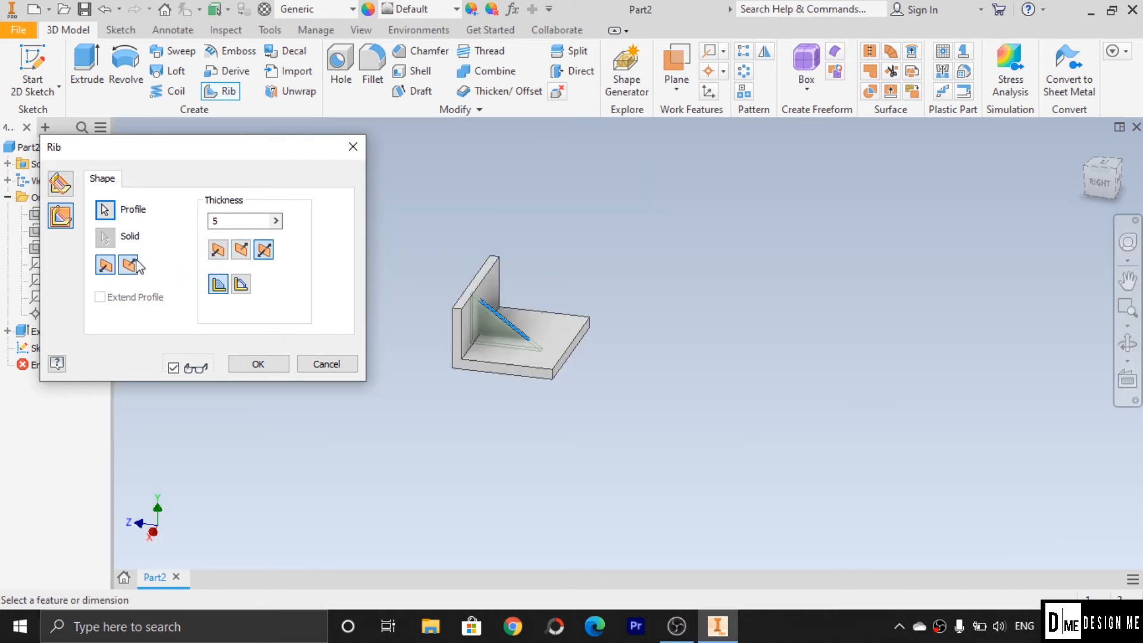
pyautogui.click(128, 264)
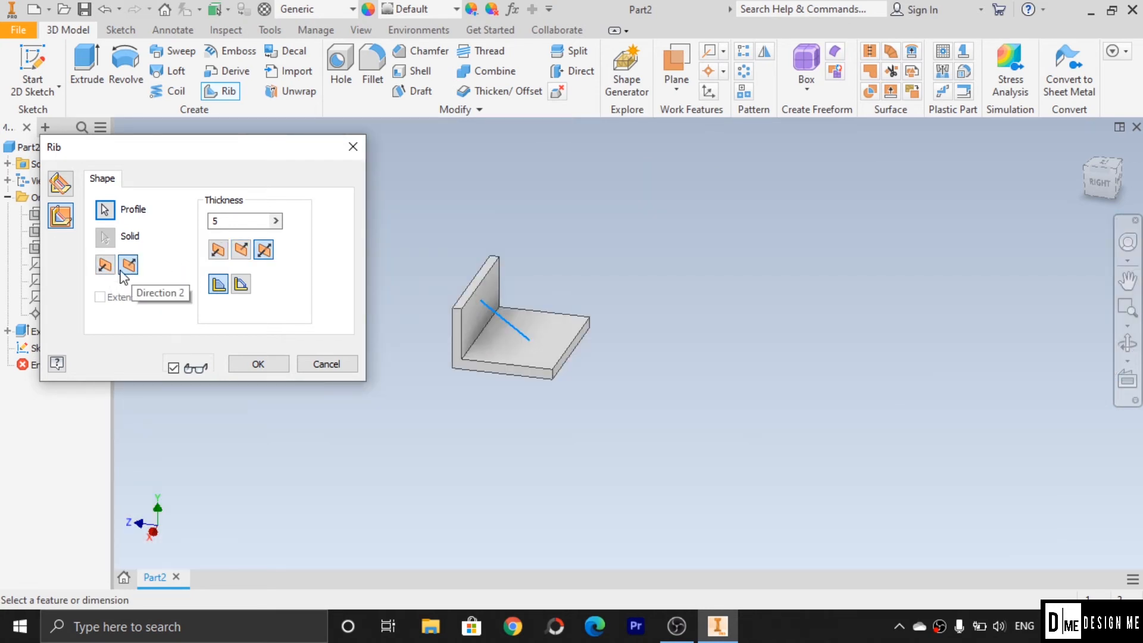
pyautogui.click(105, 264)
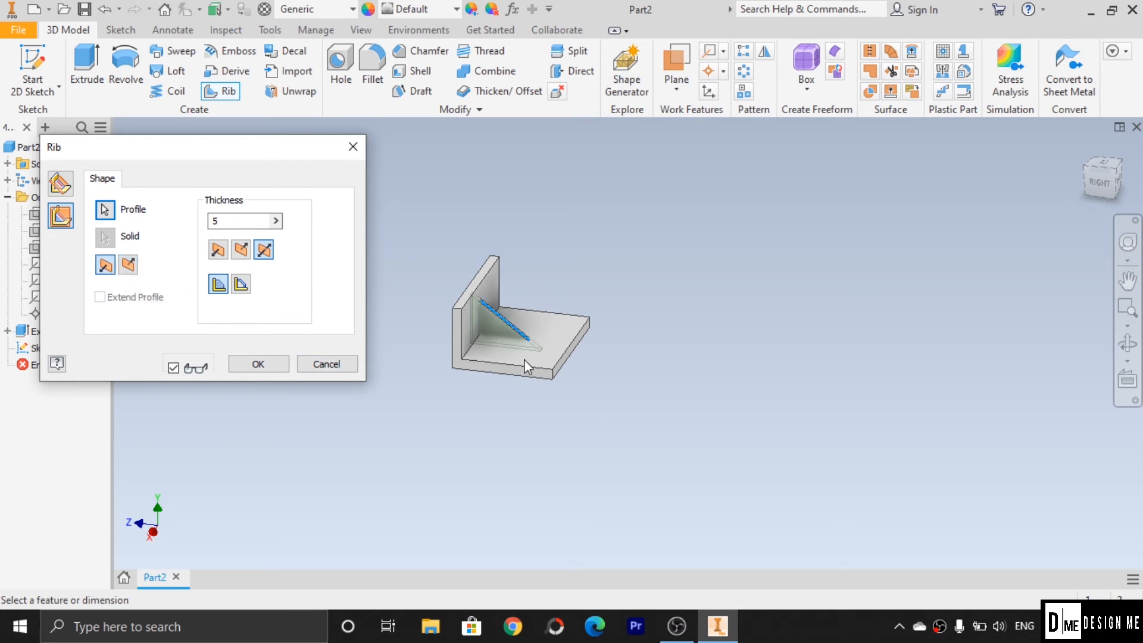
# Compare the rib's Finite extent of 1 mm with To Next, and create the rib with the To Next extent
pyautogui.click(241, 285)
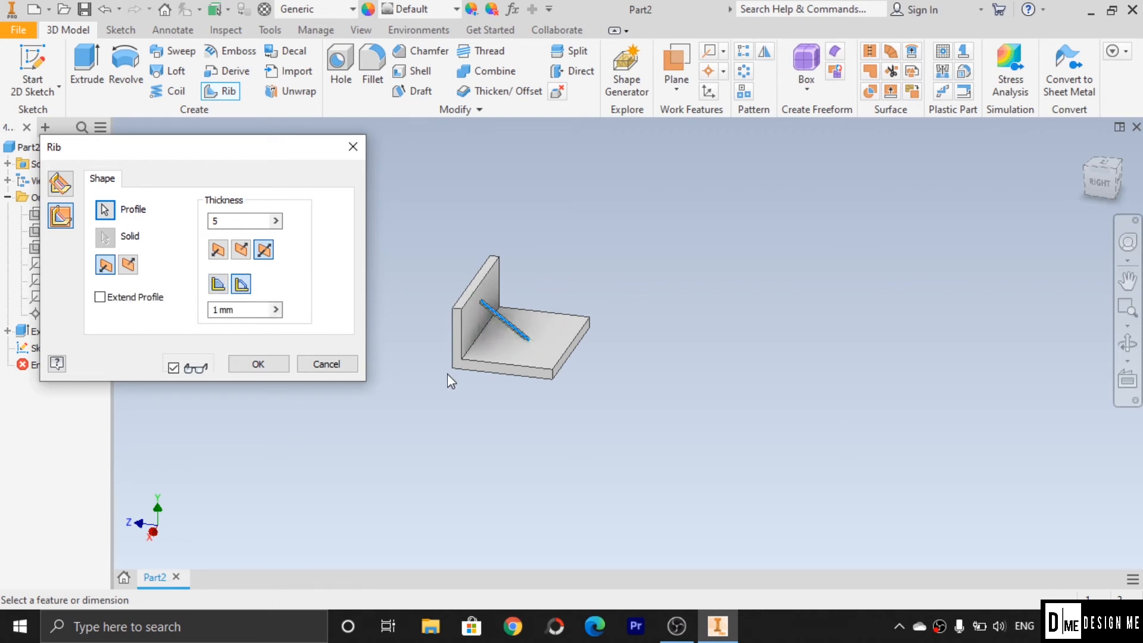
pyautogui.scroll(-8, 513, 351)
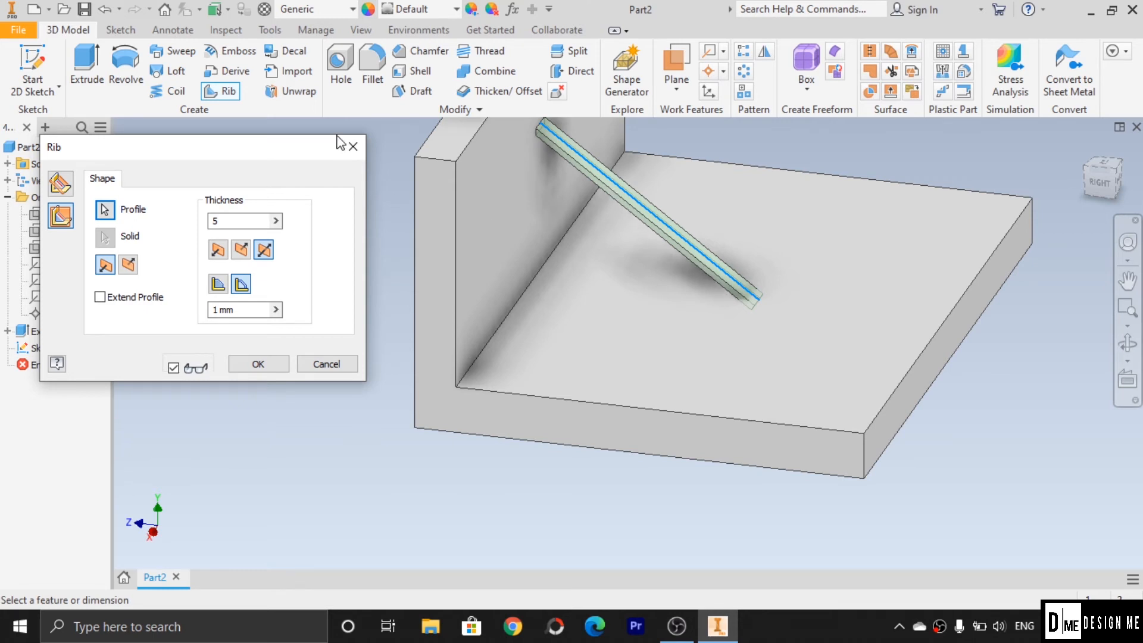
pyautogui.click(219, 286)
pyautogui.click(242, 288)
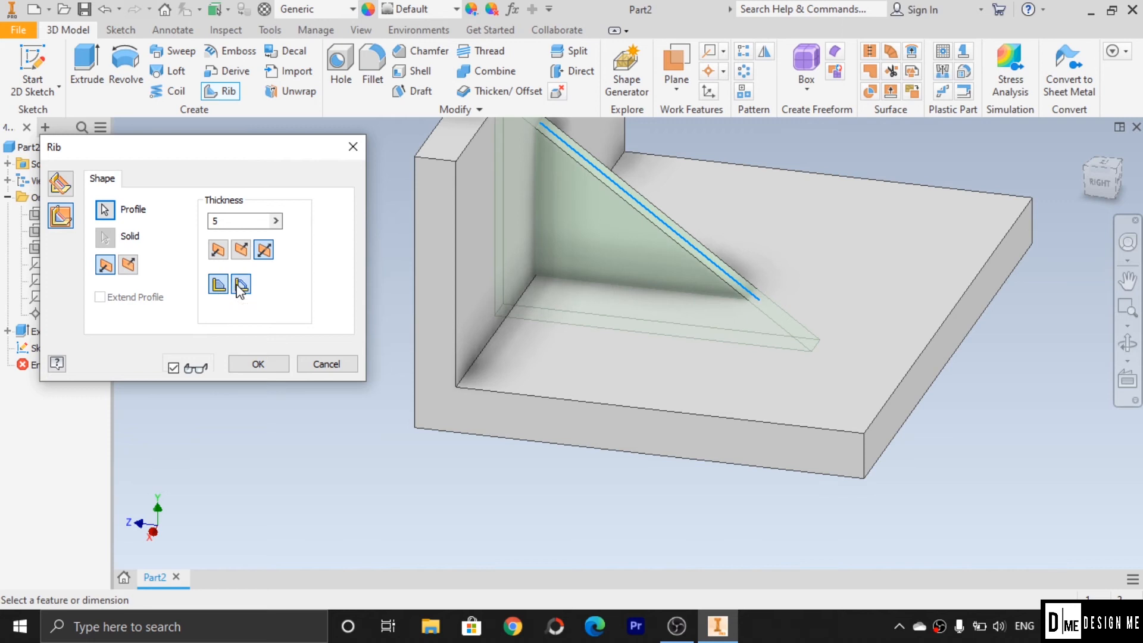
pyautogui.click(218, 287)
pyautogui.click(245, 289)
pyautogui.click(218, 284)
pyautogui.click(240, 284)
pyautogui.click(218, 285)
pyautogui.click(271, 364)
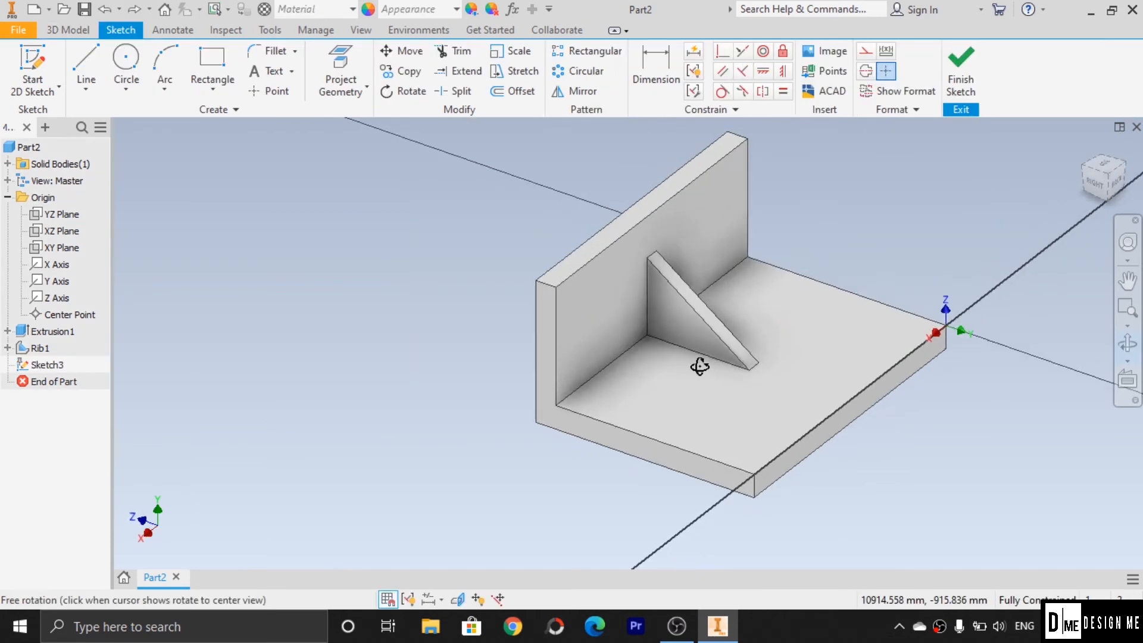
# Finish the sketch and define an angled work plane around the upright wall's upper inner edge, relative to the rib's sloped face
pyautogui.keyDown('shift'); pyautogui.moveTo(704, 365); pyautogui.dragTo(684, 367, button='middle'); pyautogui.keyUp('shift')
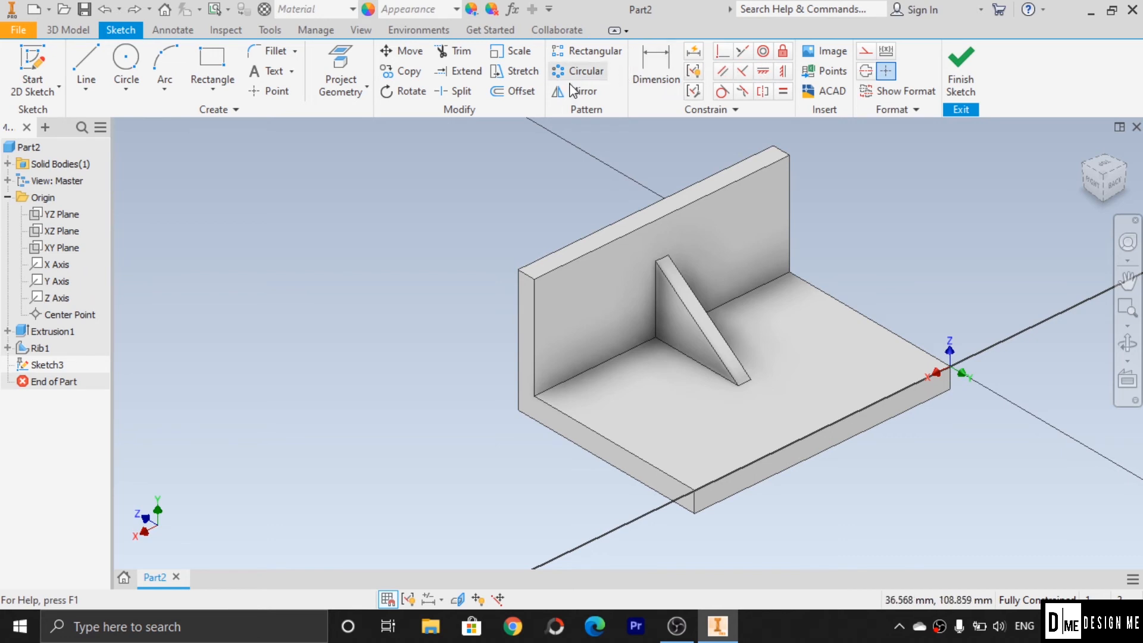
pyautogui.click(958, 85)
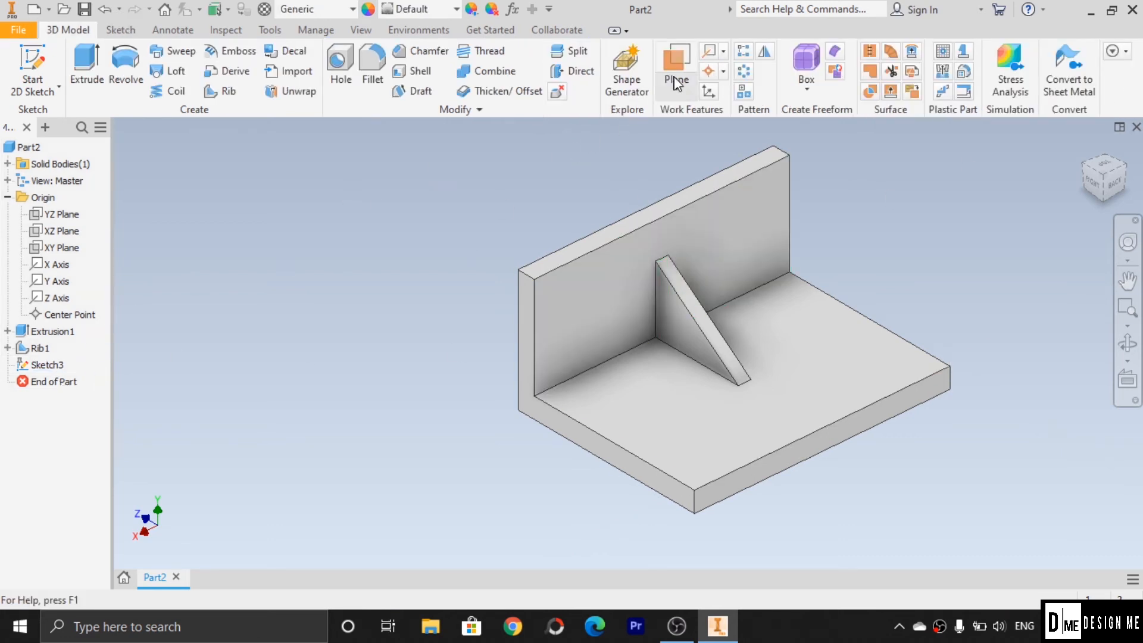
pyautogui.click(677, 60)
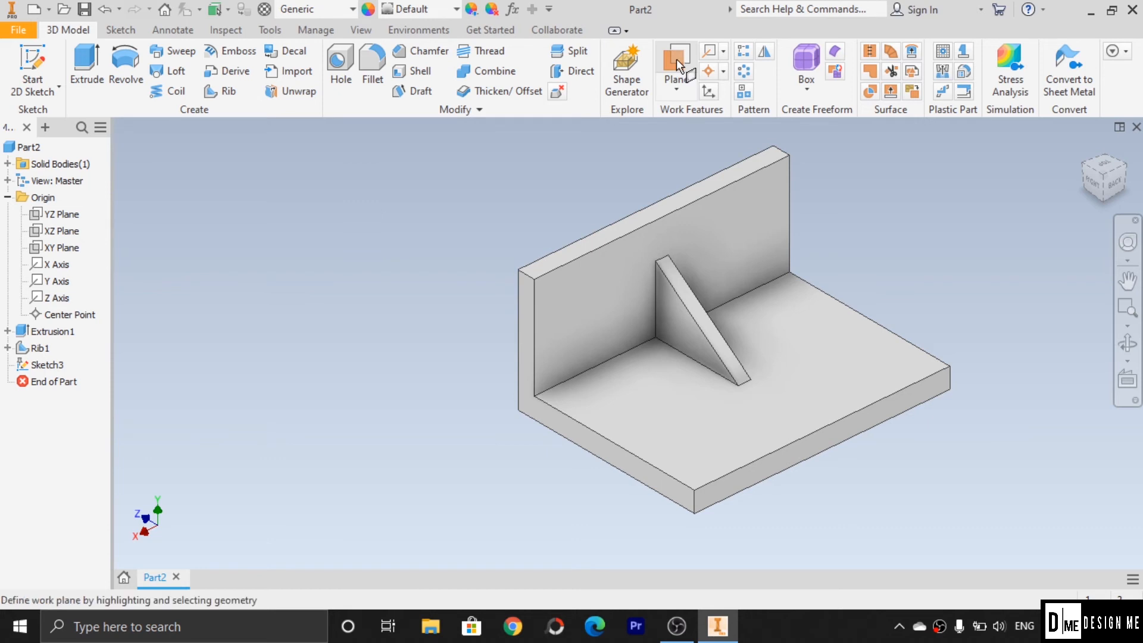
pyautogui.click(676, 88)
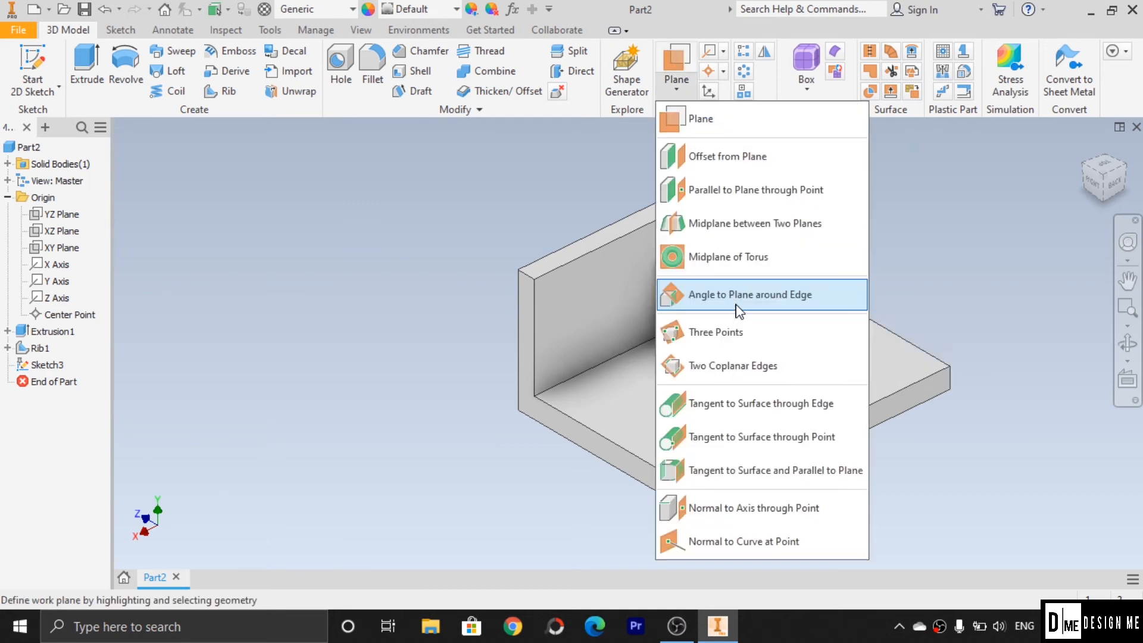
pyautogui.click(738, 305)
pyautogui.click(707, 313)
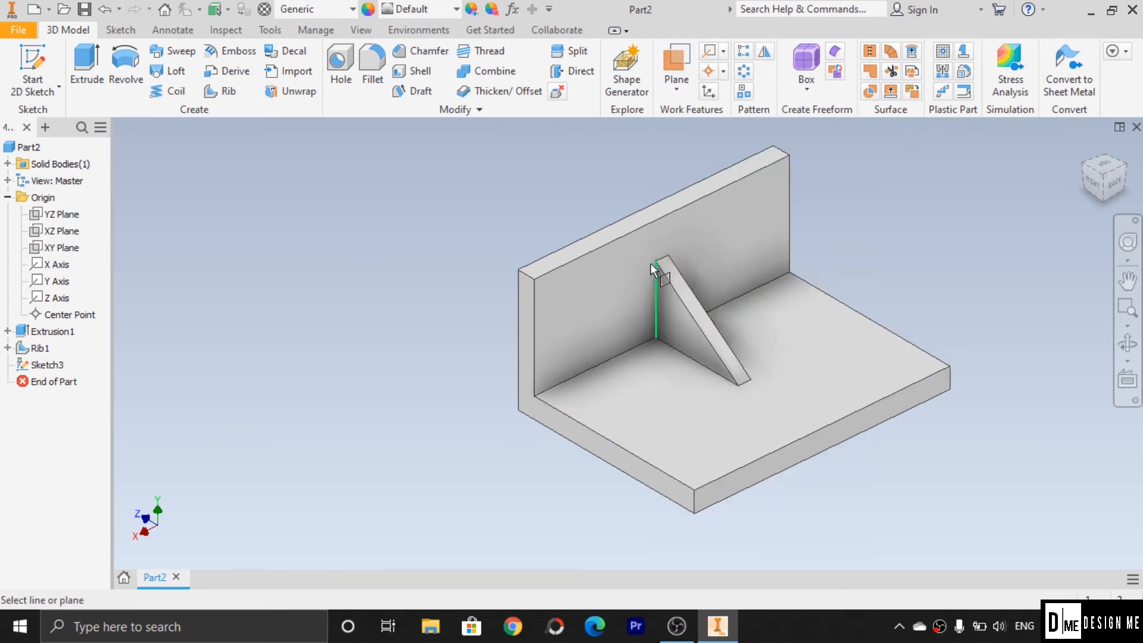
pyautogui.click(647, 220)
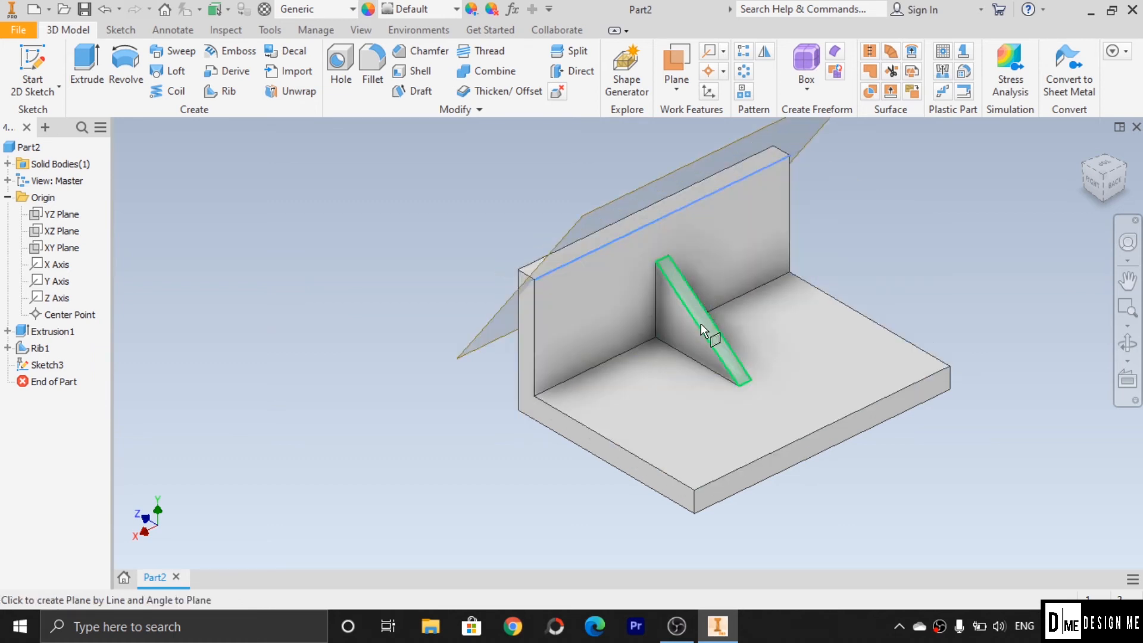
pyautogui.click(733, 357)
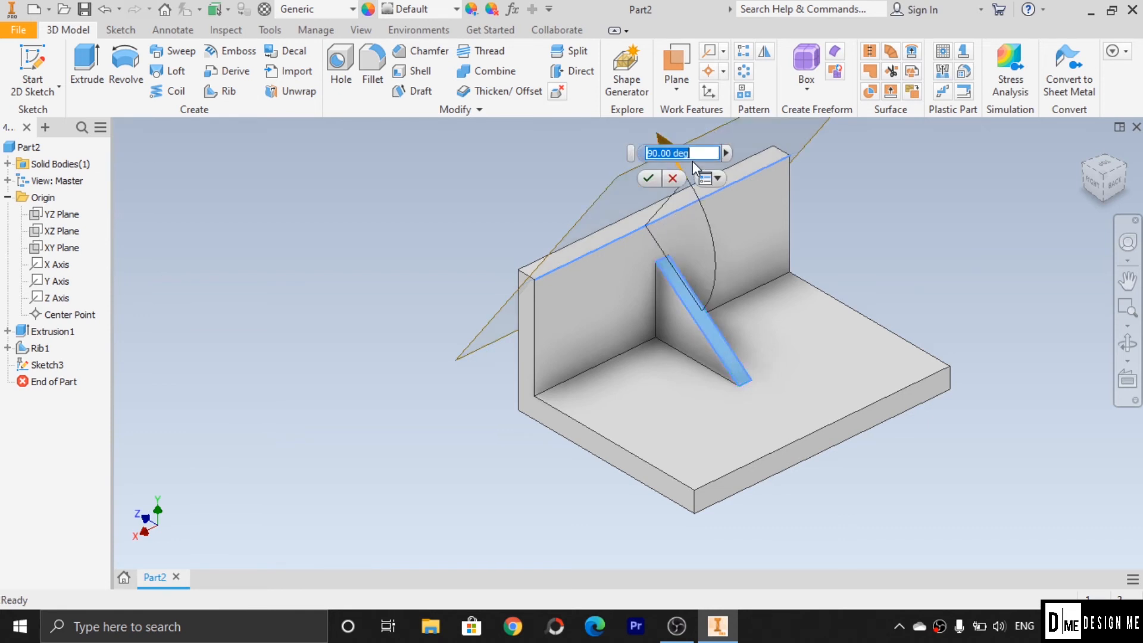
# Try a 20 degree angle for the work plane, set it to 10 degrees and create the plane
pyautogui.press('BackSpace')
pyautogui.write('20')
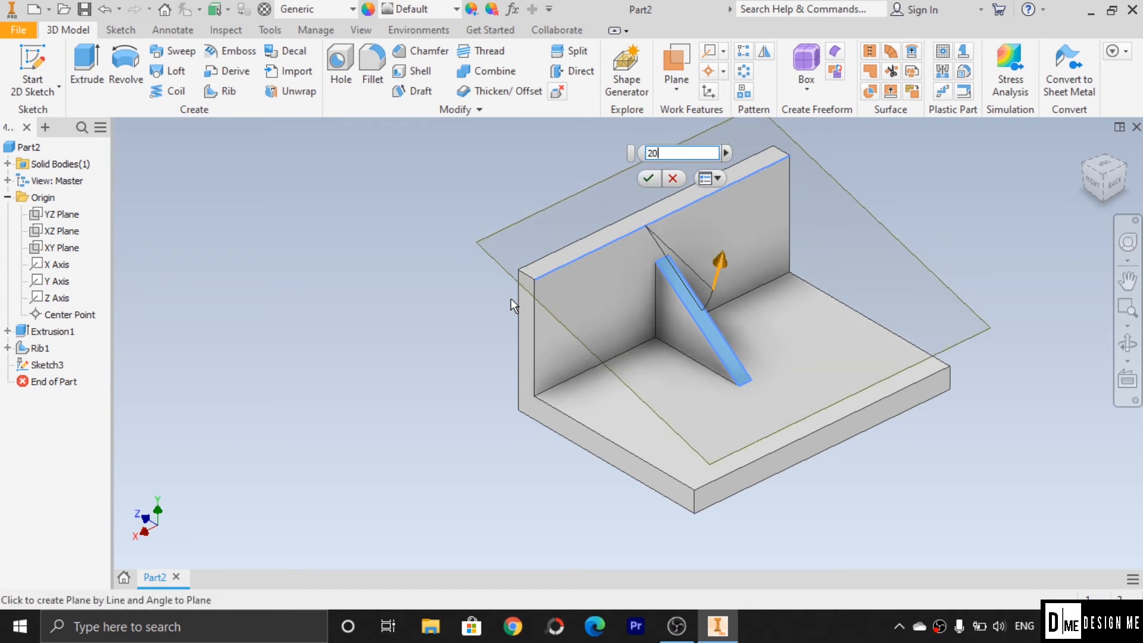
pyautogui.press('BackSpace')
pyautogui.press('BackSpace')
pyautogui.write('10')
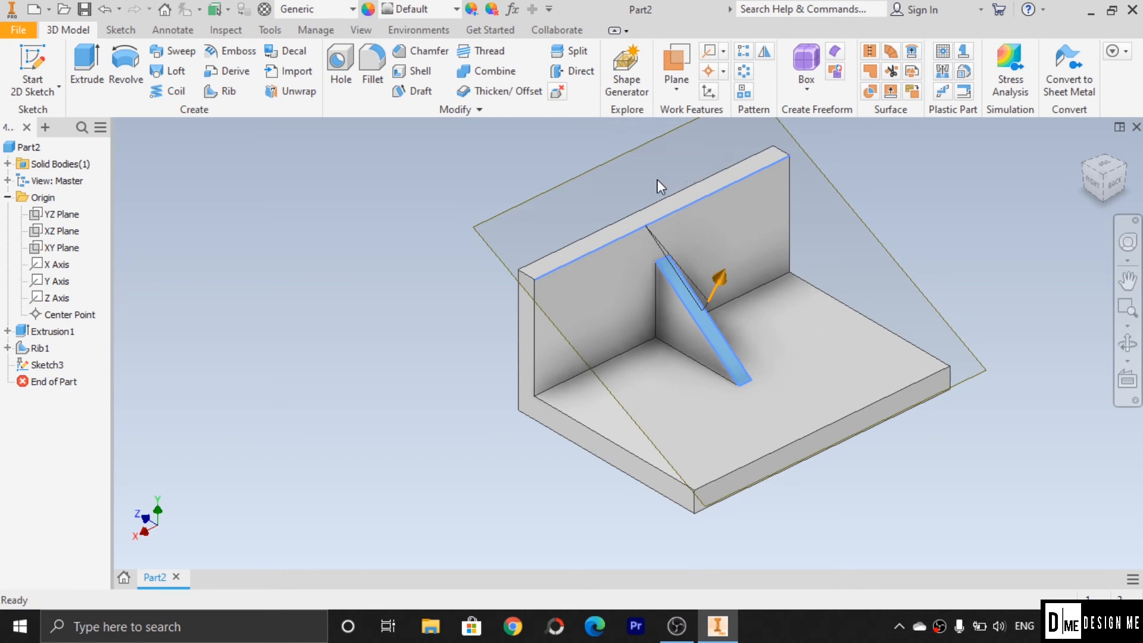
pyautogui.click(656, 180)
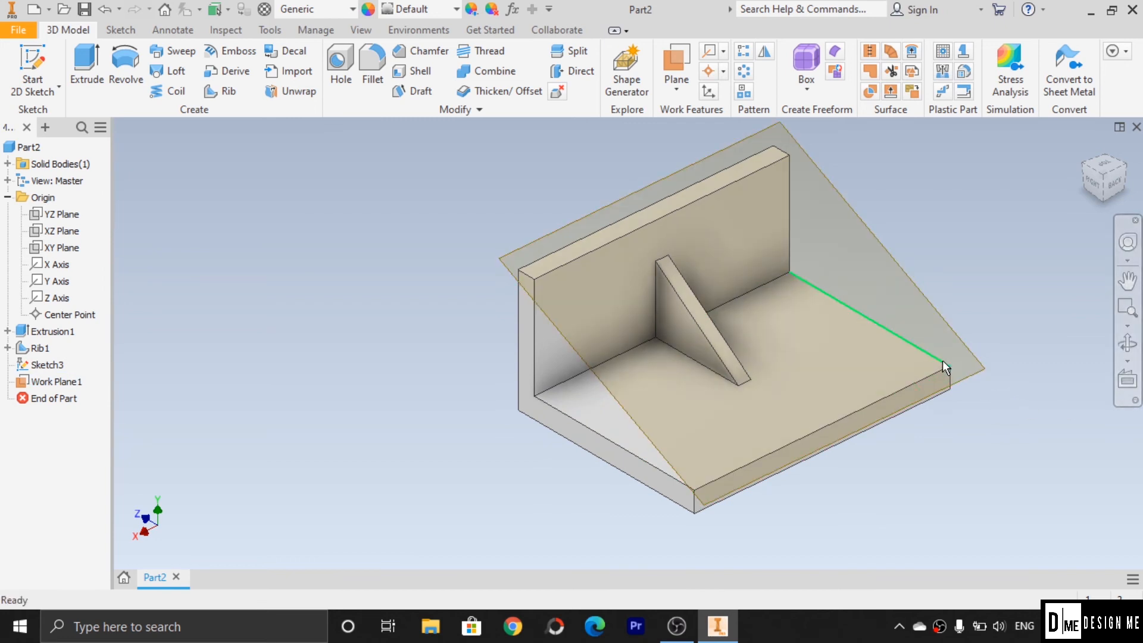
# Sketch a long, narrow rectangle on the angled work plane beside the existing rib and finish the sketch
pyautogui.click(971, 347)
pyautogui.click(1009, 327)
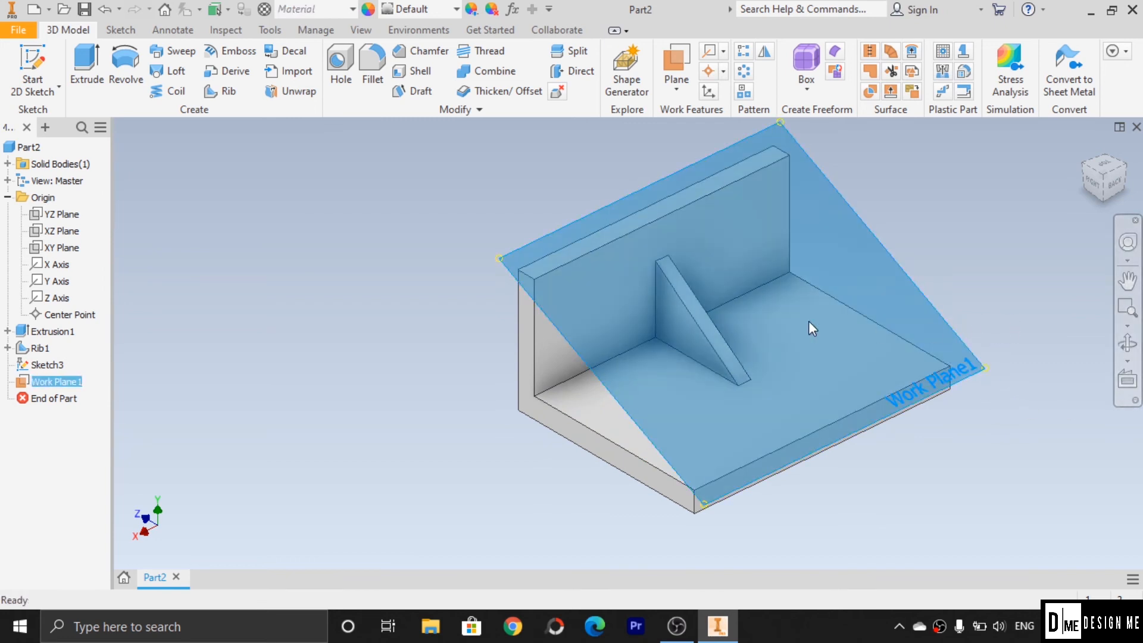
pyautogui.click(212, 60)
pyautogui.click(504, 295)
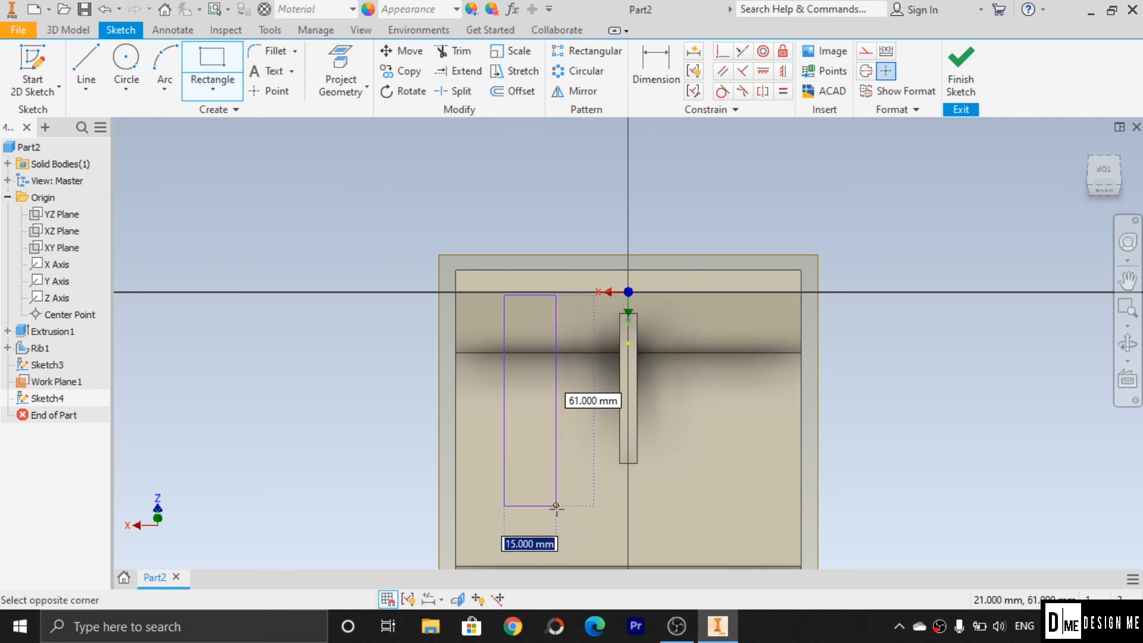
pyautogui.click(542, 510)
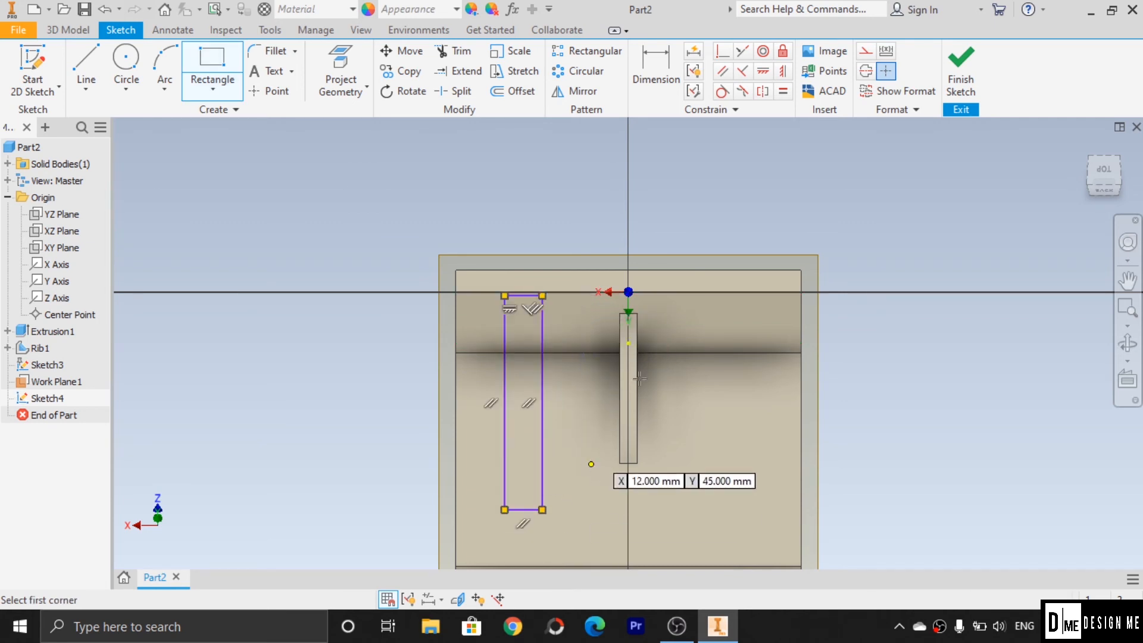
pyautogui.click(959, 76)
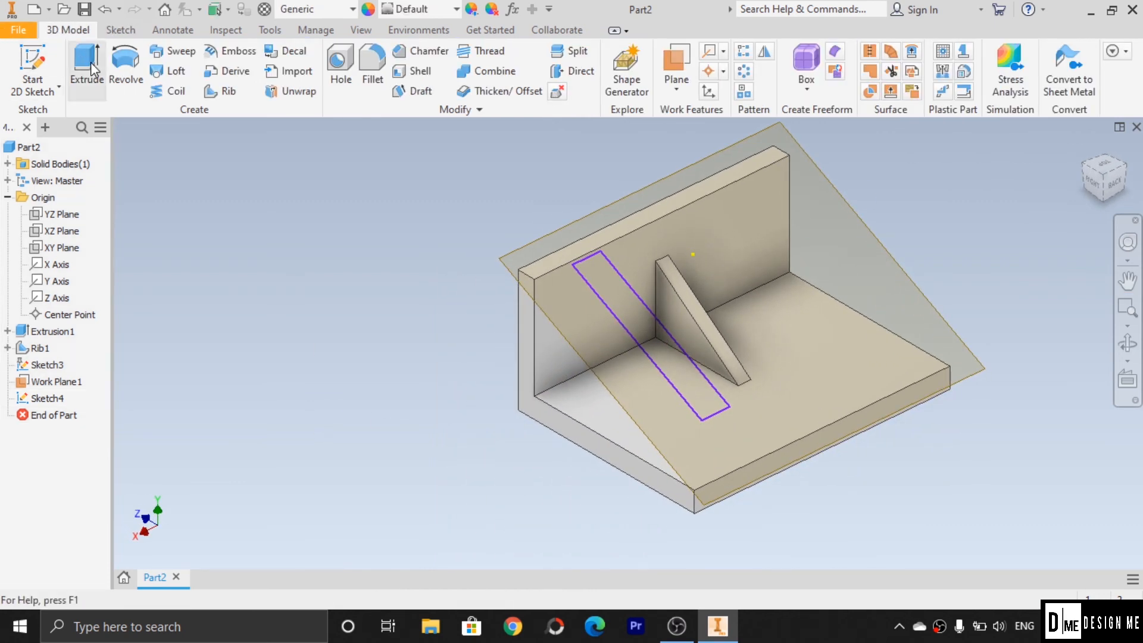
# Set up a 5 mm thick rib from the rectangle, normal to the sketch plane, with a draft angle of 3 degrees
pyautogui.click(223, 94)
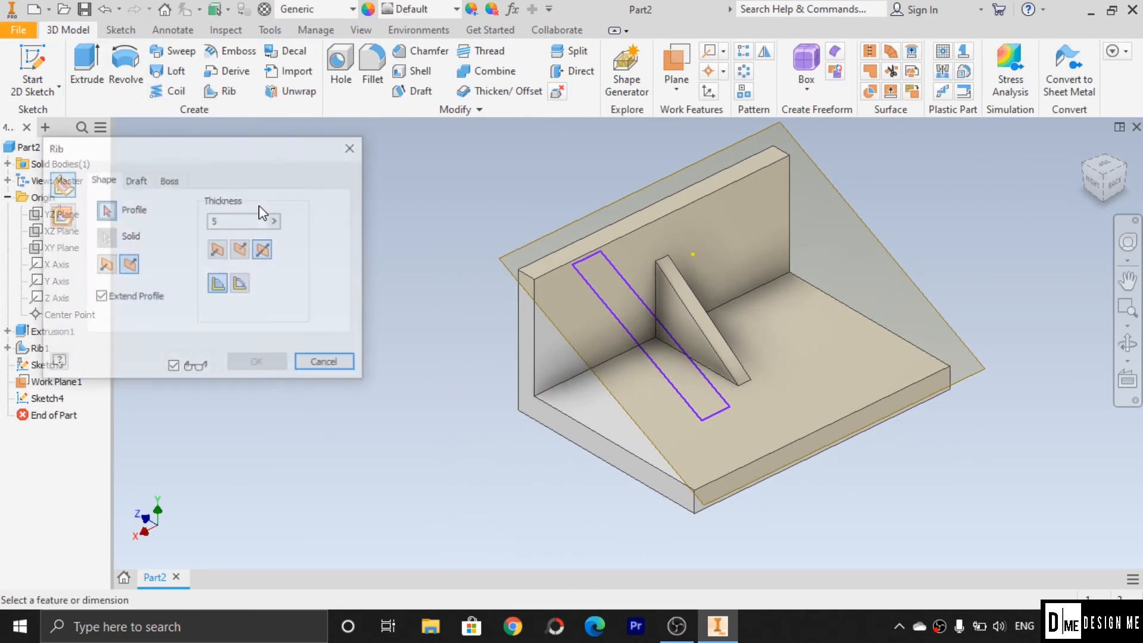
pyautogui.click(633, 320)
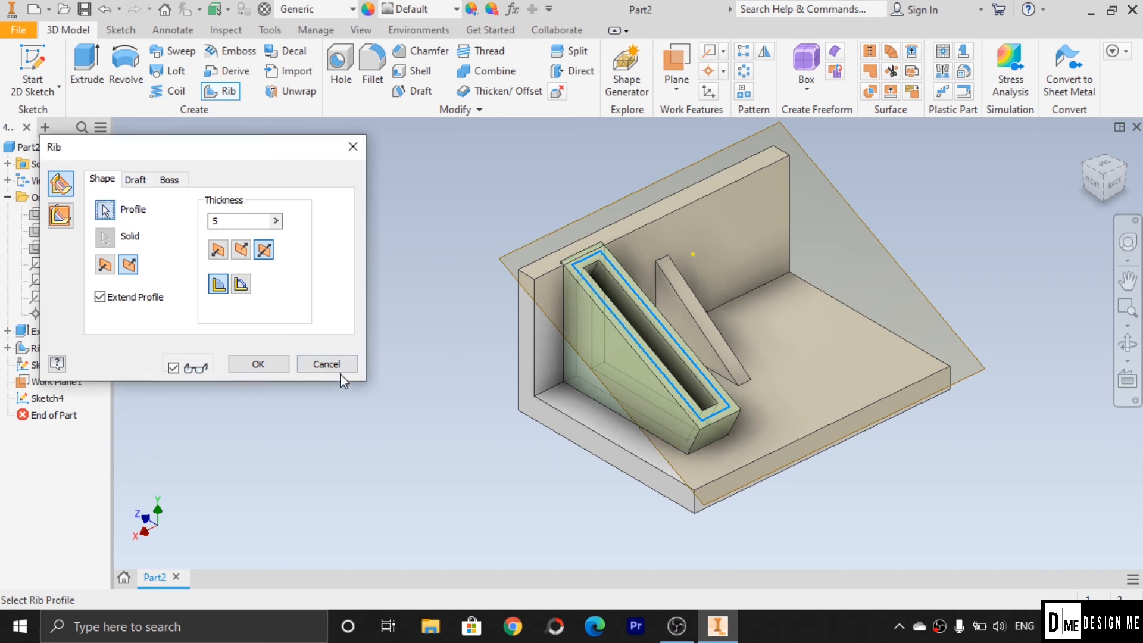
pyautogui.click(143, 180)
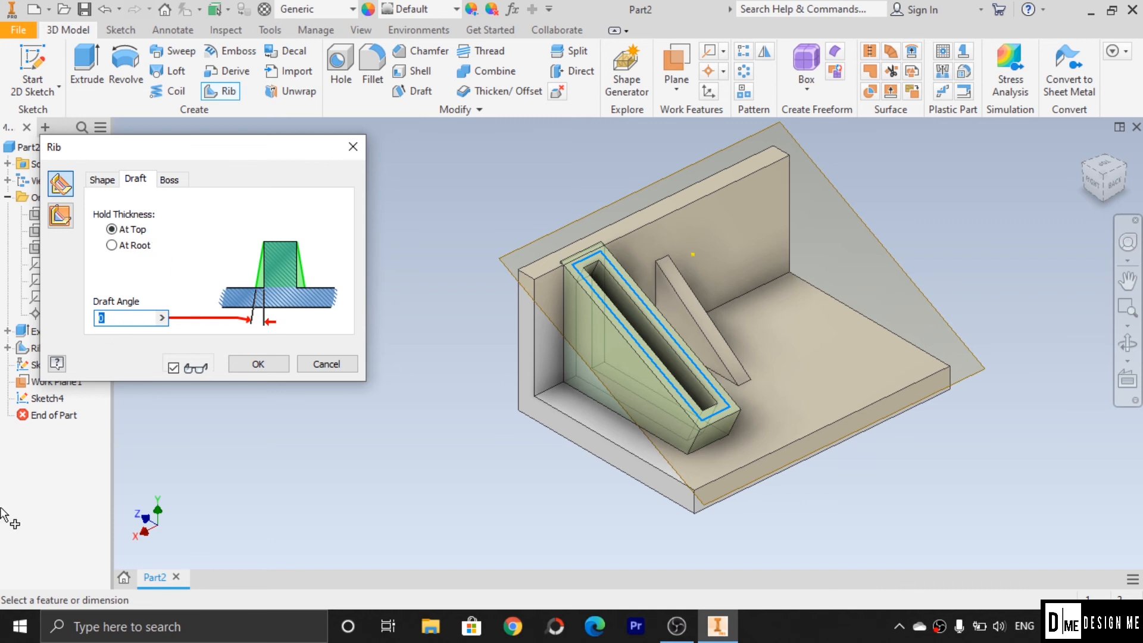
pyautogui.write('3')
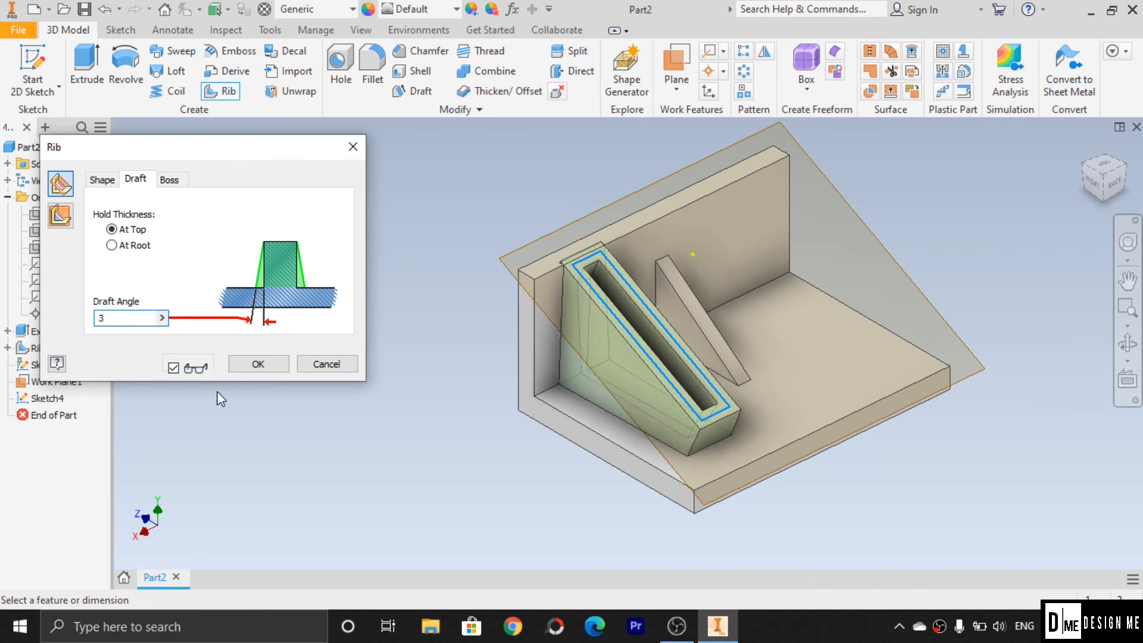
# Review the rib's boss, shape and draft settings and create the rib
pyautogui.click(169, 180)
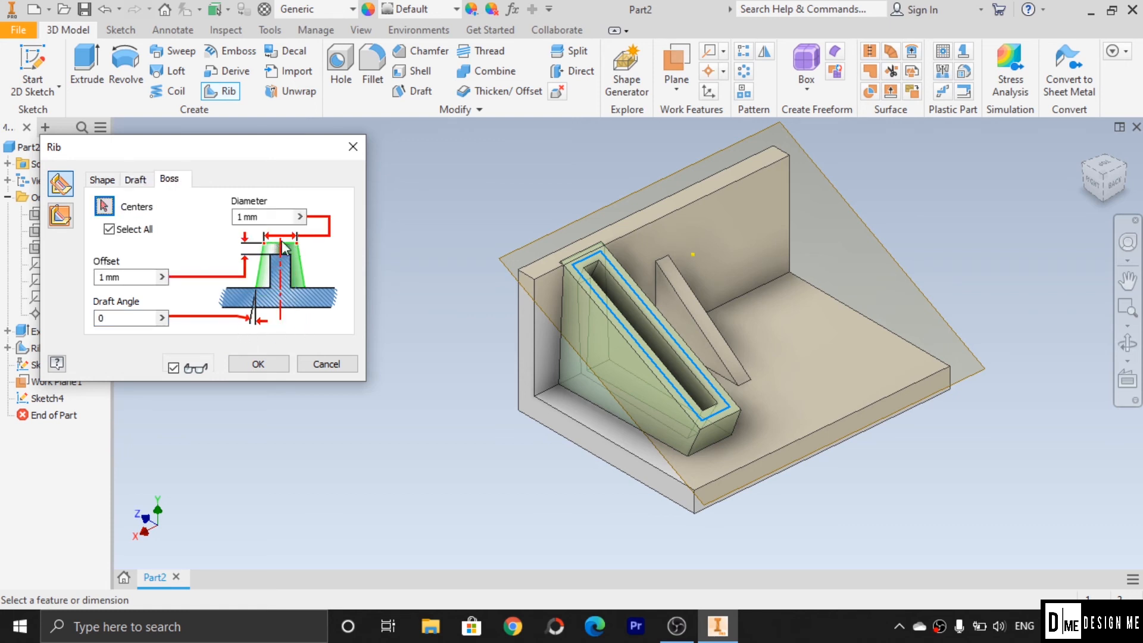
pyautogui.click(280, 217)
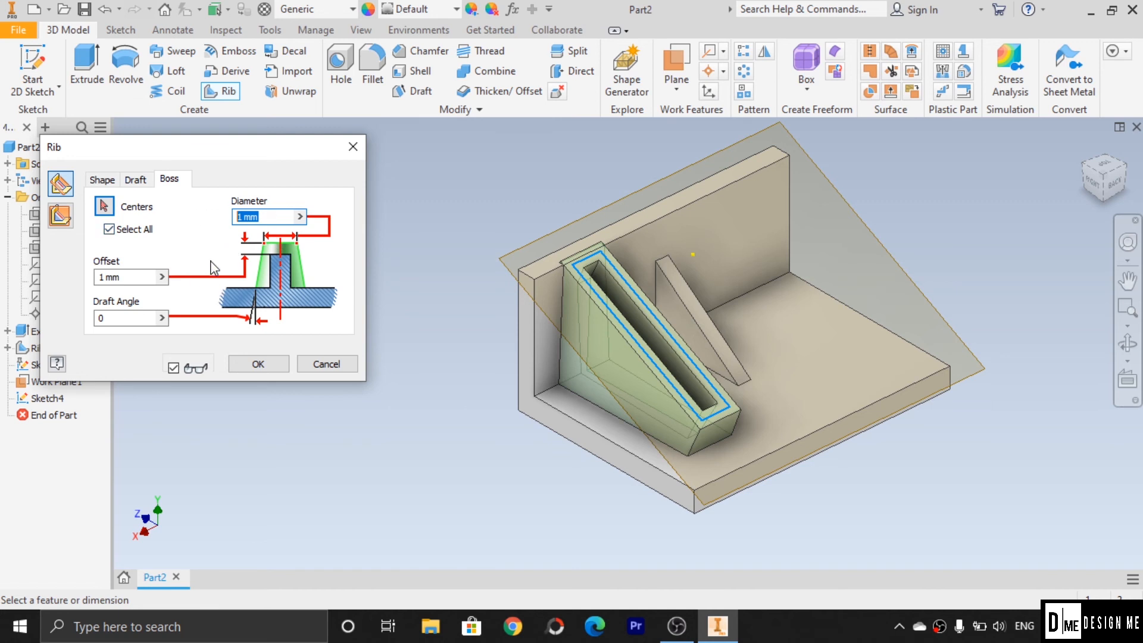
pyautogui.click(100, 185)
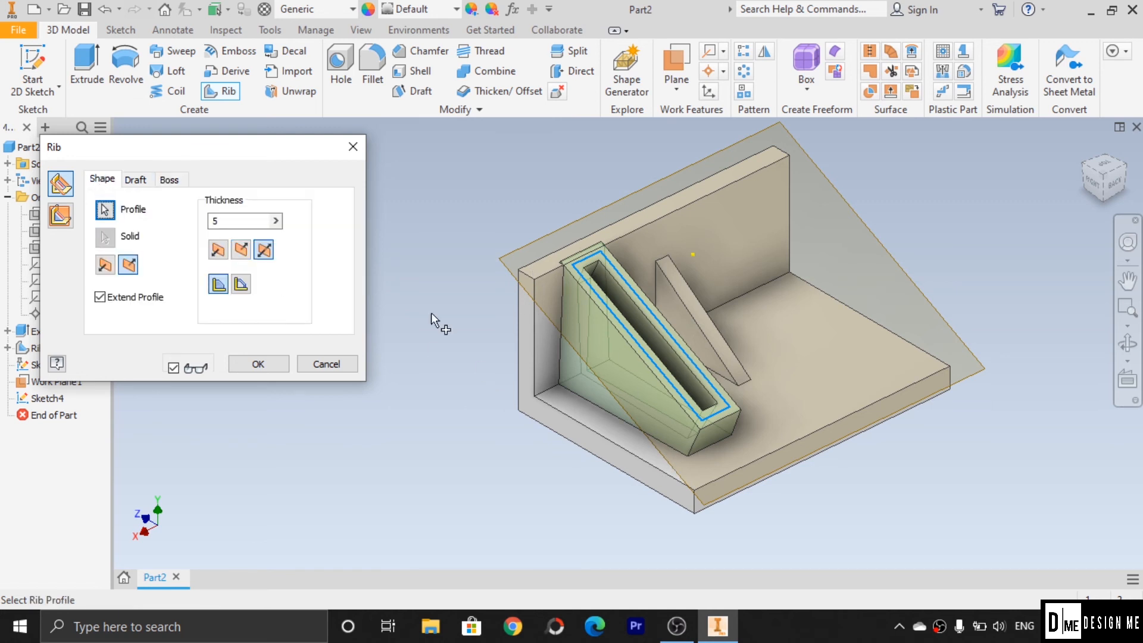
pyautogui.click(136, 181)
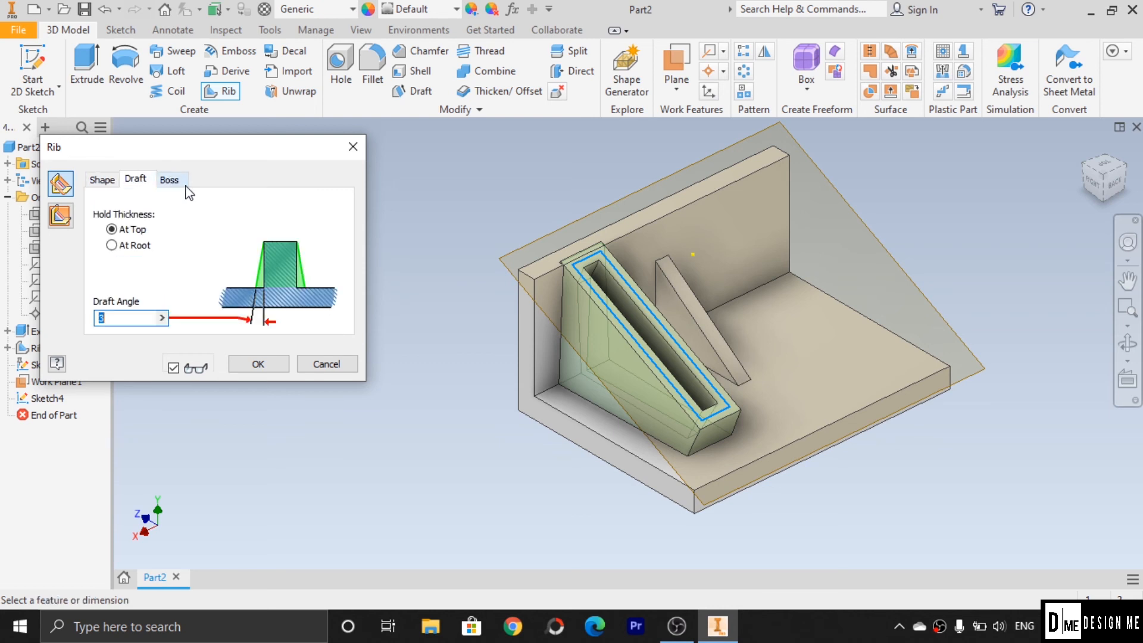
pyautogui.click(117, 180)
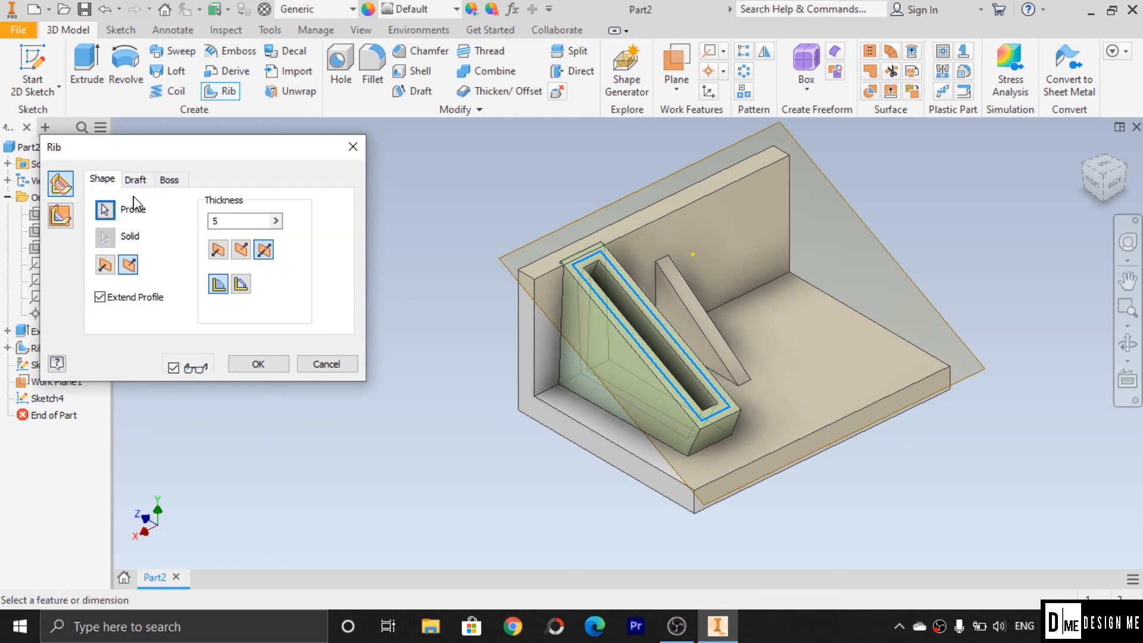
pyautogui.click(278, 369)
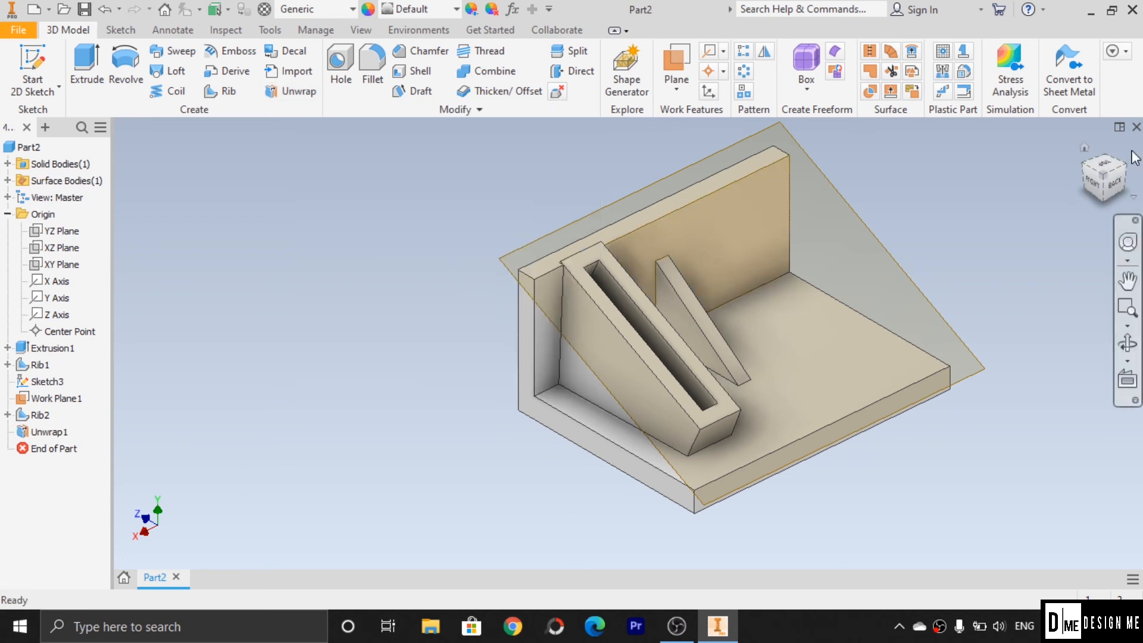
# Close the part without saving it and create a new part
pyautogui.click(1137, 127)
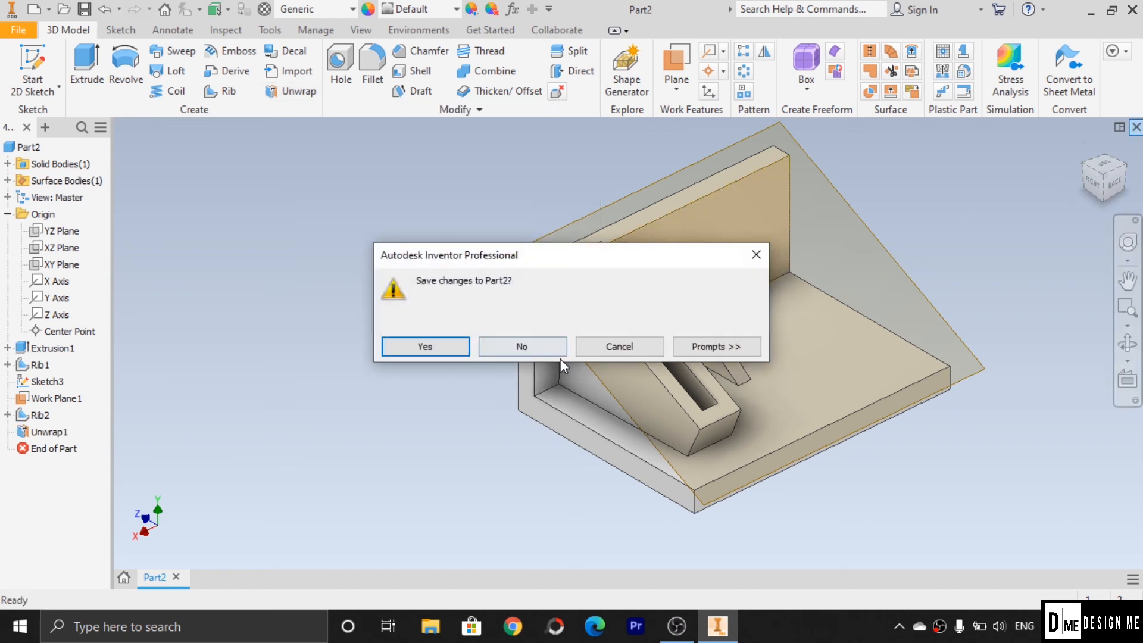
pyautogui.click(564, 345)
pyautogui.click(199, 246)
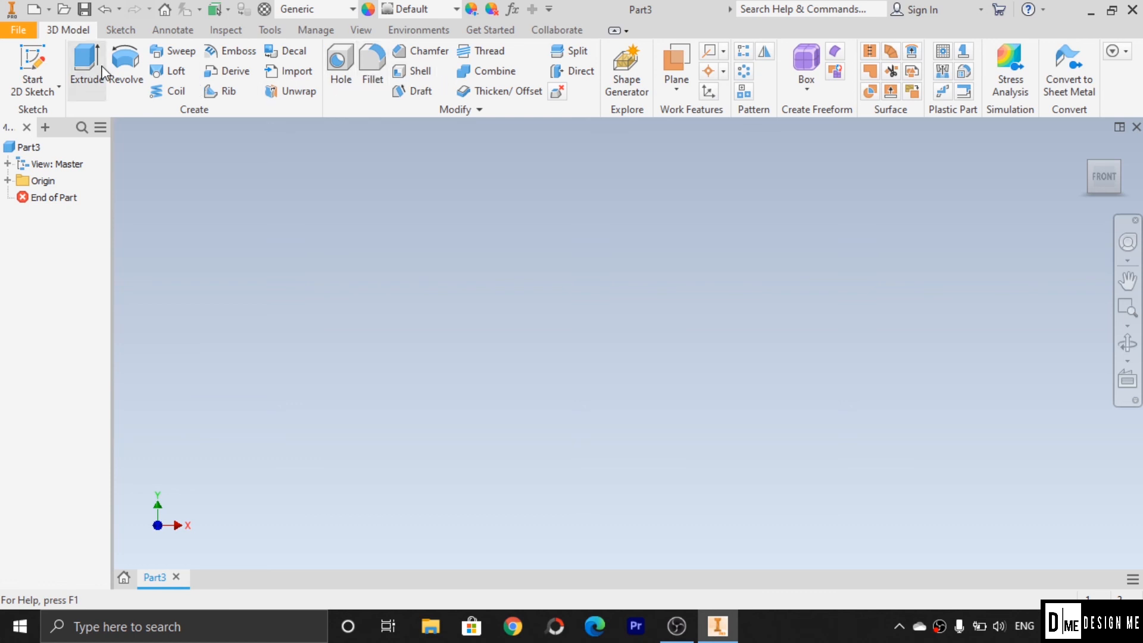
# Start a sketch on the YZ plane and draw a wavy six-point spline rising from one end to the other
pyautogui.click(54, 74)
pyautogui.click(703, 336)
pyautogui.click(88, 93)
pyautogui.click(130, 183)
pyautogui.click(458, 381)
pyautogui.click(524, 263)
pyautogui.click(656, 278)
pyautogui.click(746, 211)
pyautogui.click(798, 158)
pyautogui.click(905, 178)
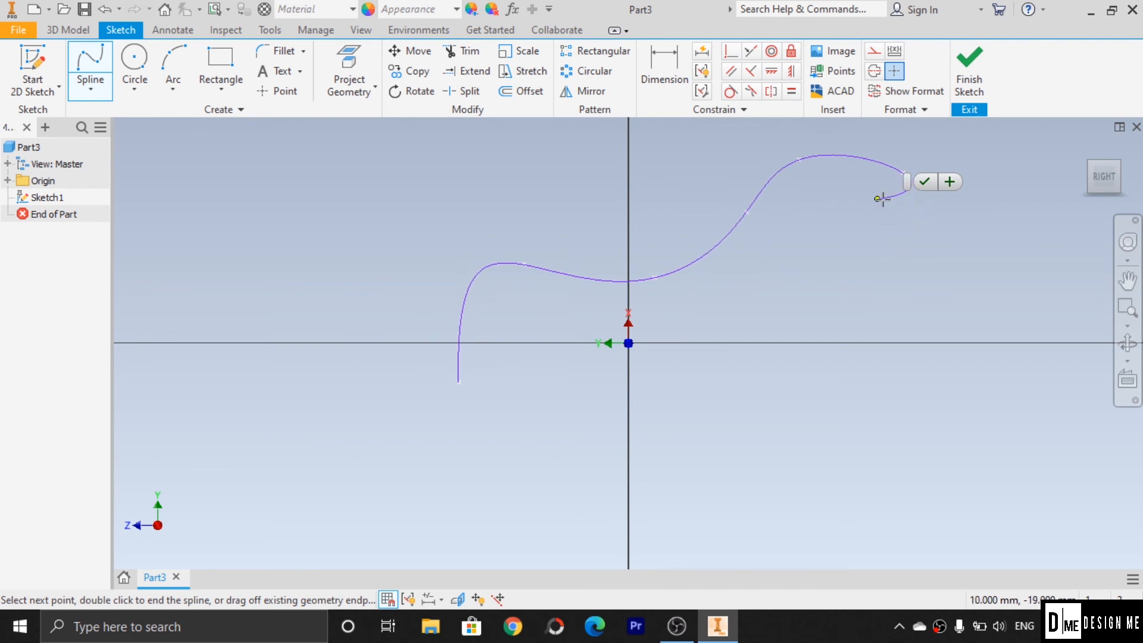
pyautogui.click(931, 184)
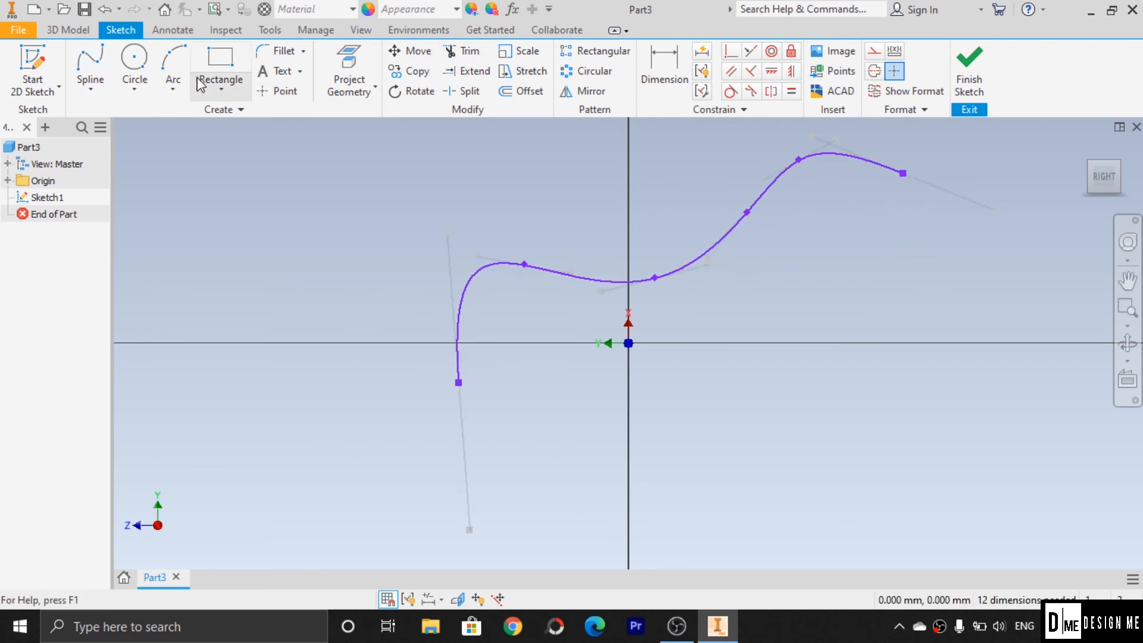
# Close the spline with a vertical line at its high end and a horizontal base line, and finish the sketch
pyautogui.click(93, 94)
pyautogui.click(112, 113)
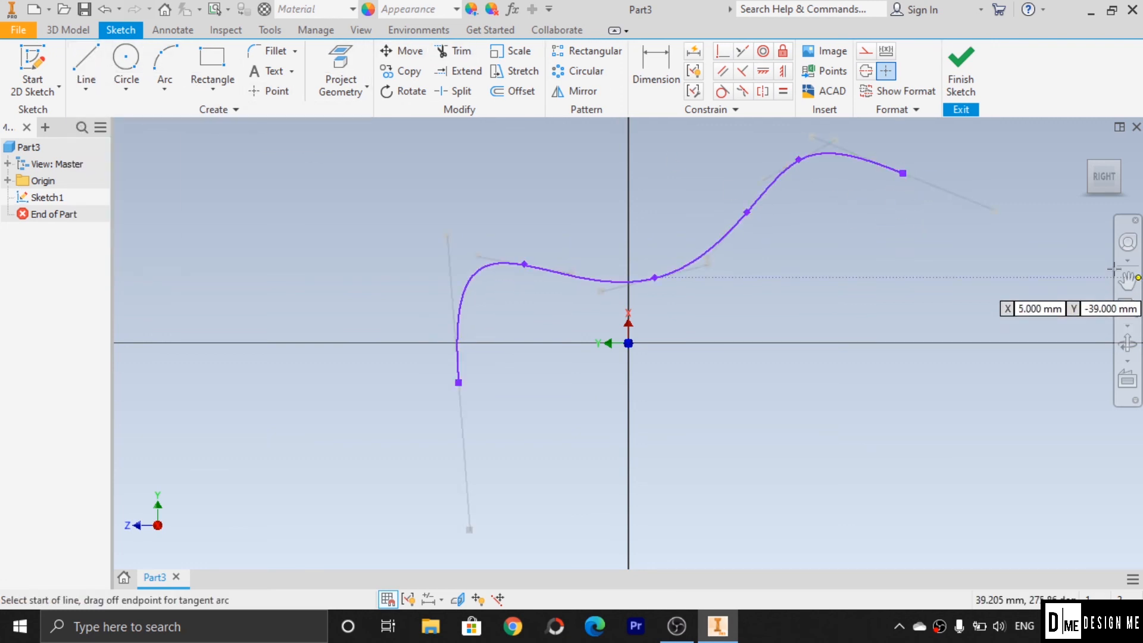
pyautogui.click(903, 173)
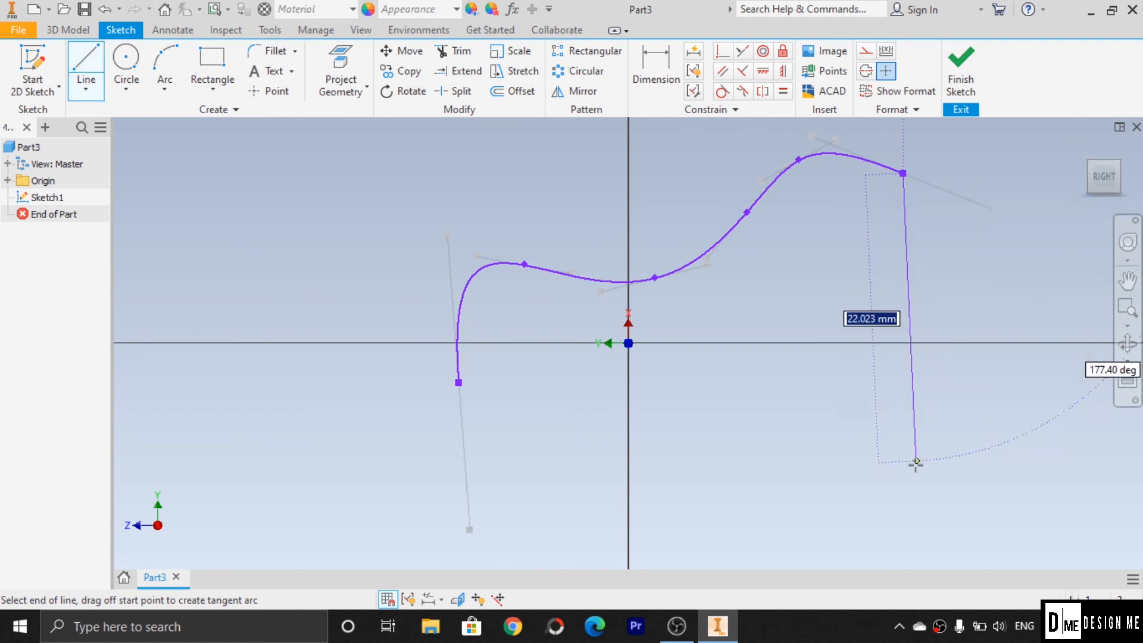
pyautogui.click(903, 382)
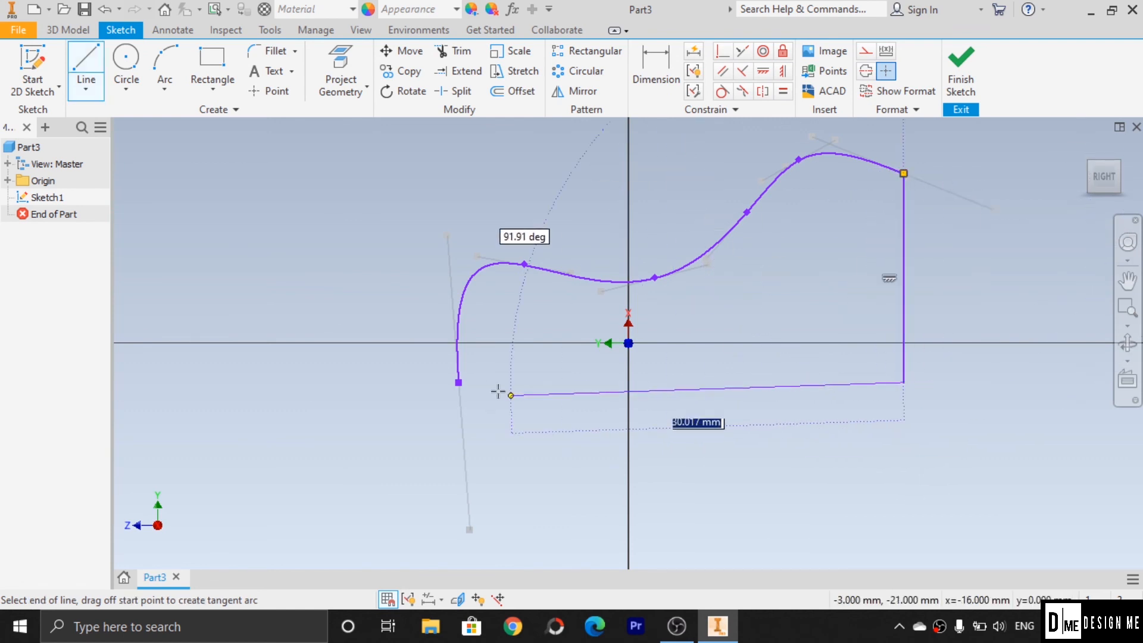
pyautogui.click(458, 382)
pyautogui.press('Escape')
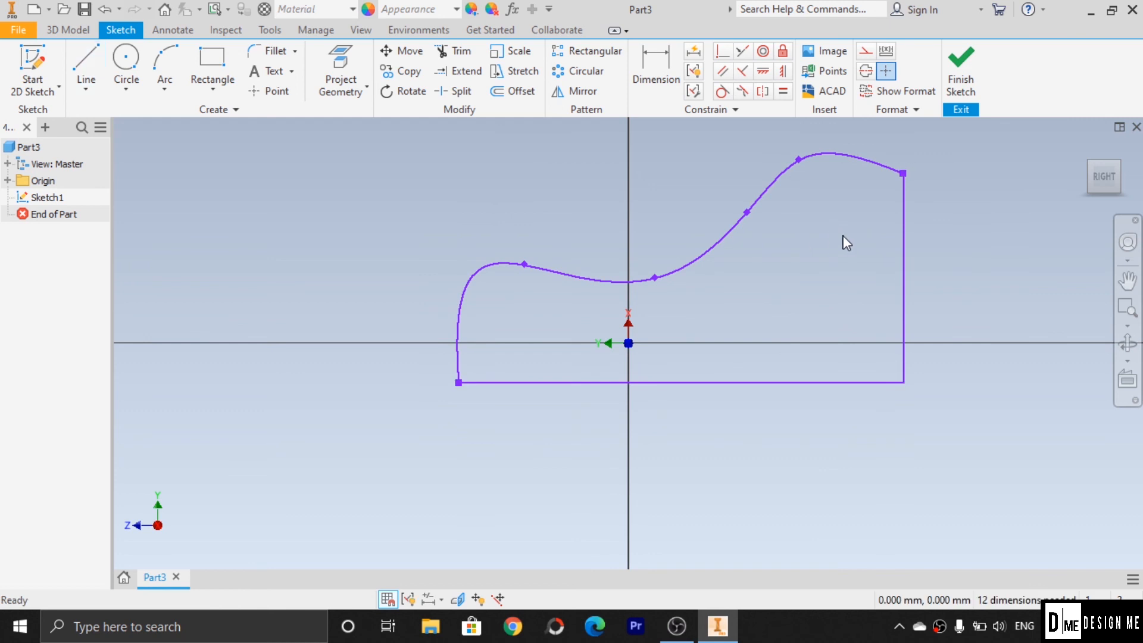
pyautogui.click(958, 83)
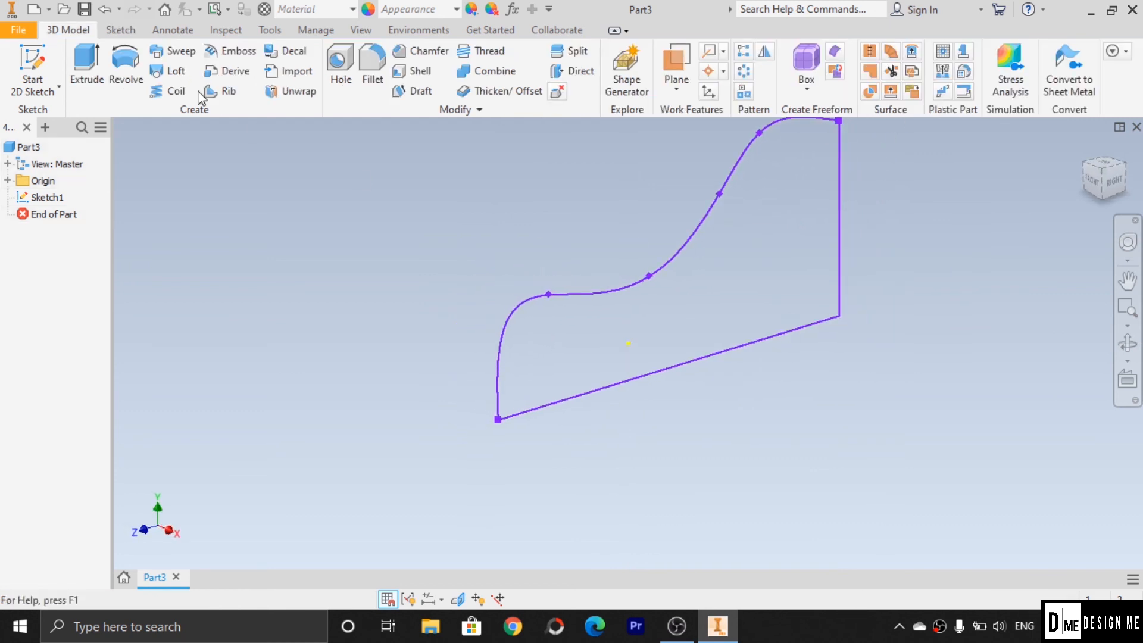
# Extrude the closed spline profile asymmetrically, 10 mm in one direction and 5 mm in the other
pyautogui.click(105, 59)
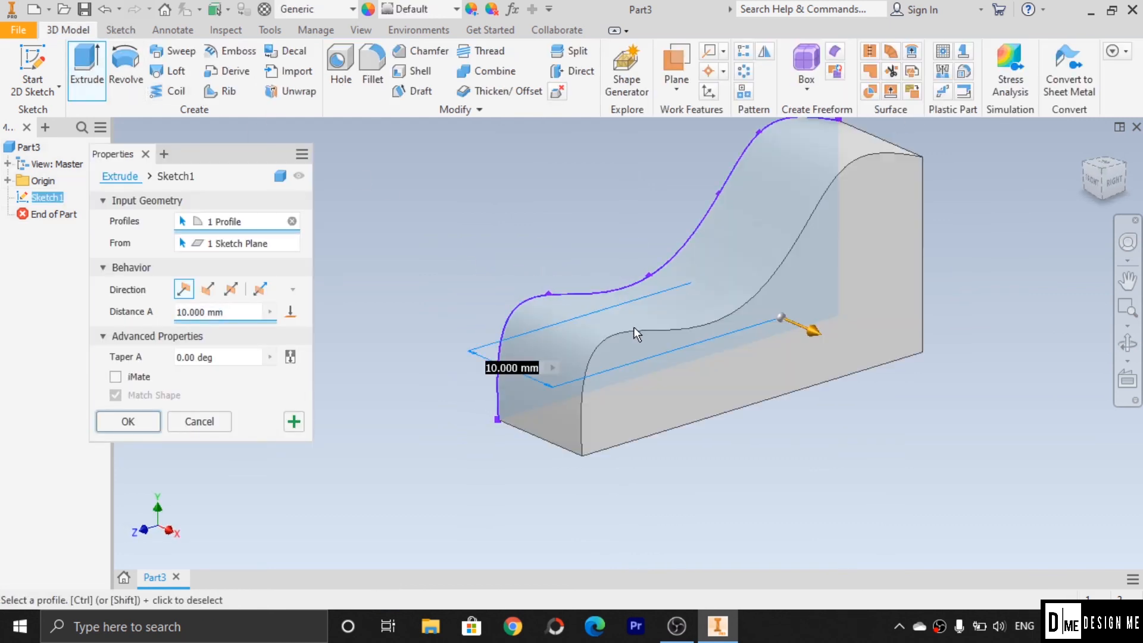
pyautogui.click(260, 289)
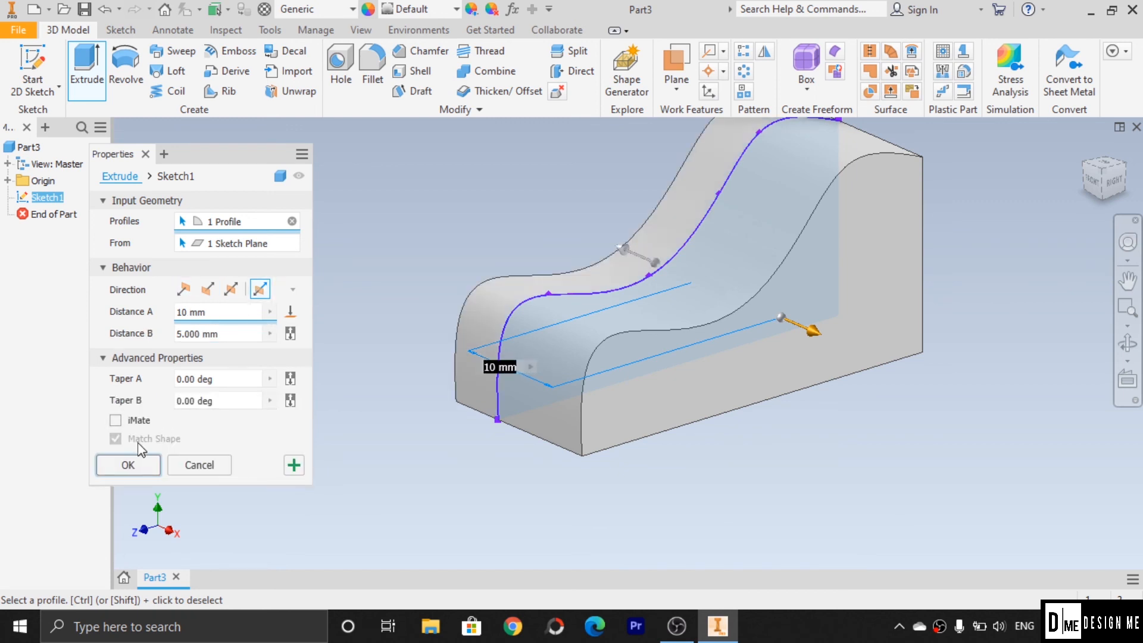
pyautogui.click(128, 464)
# Unwrap the wavy top face of the extrusion into a flat surface, keeping automatic face chaining and positioning at the origin
pyautogui.scroll(-5, 776, 426)
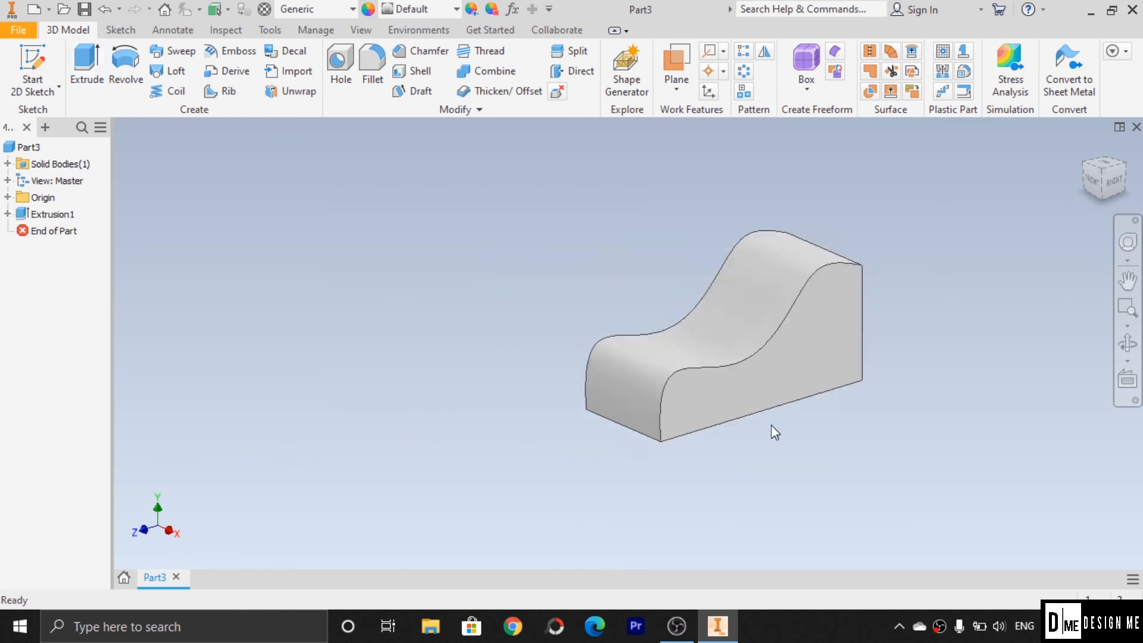
pyautogui.scroll(3, 777, 398)
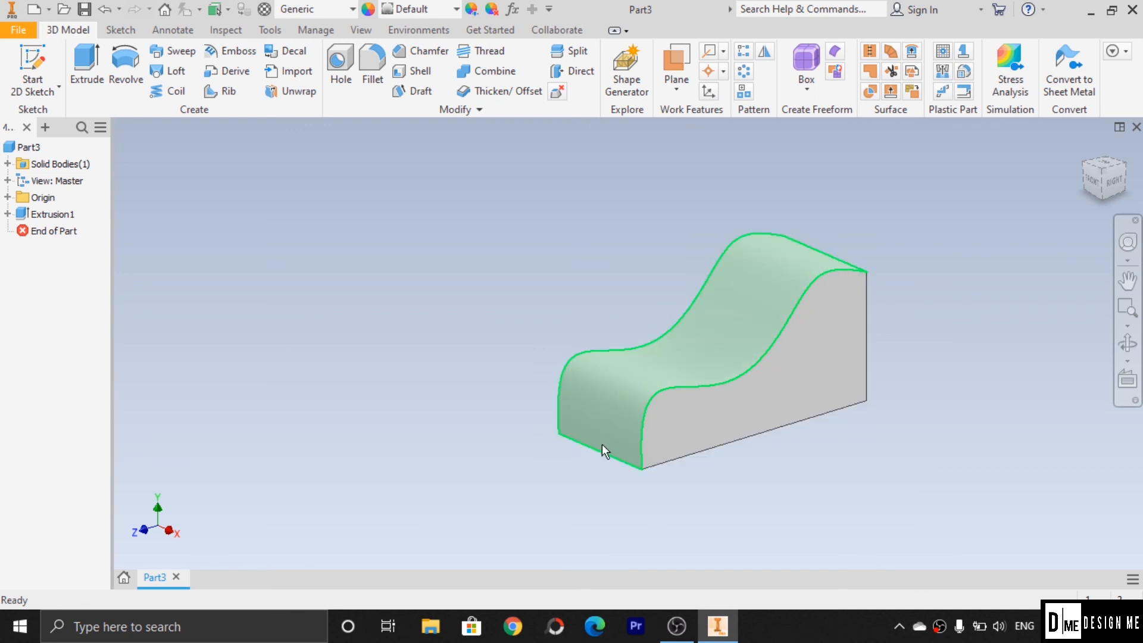
pyautogui.click(278, 95)
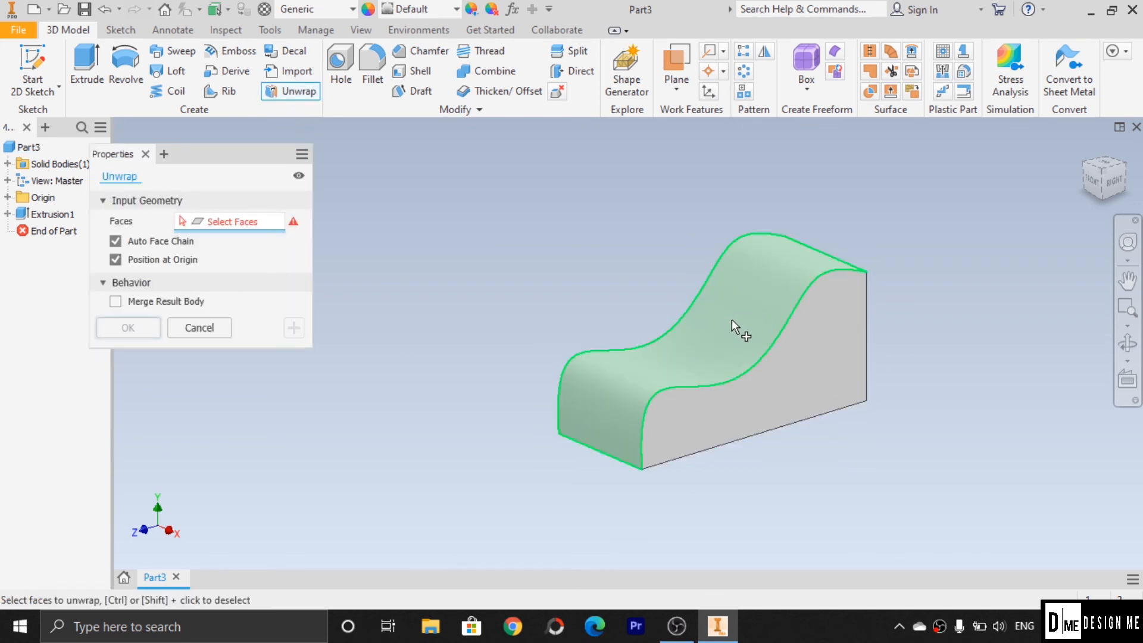
pyautogui.click(726, 338)
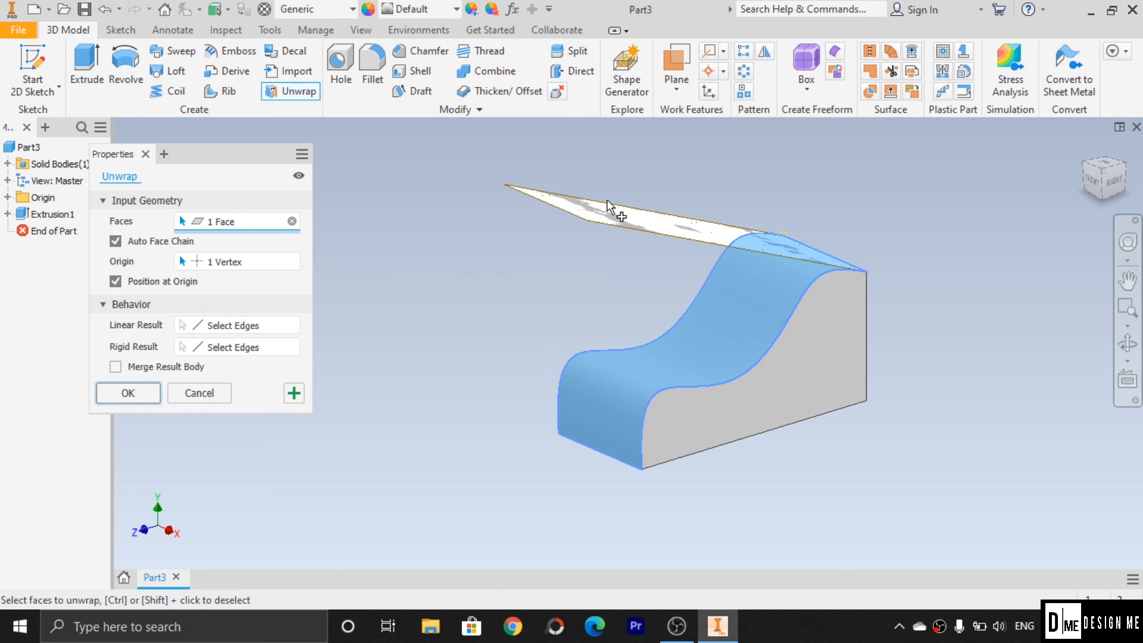
pyautogui.click(142, 397)
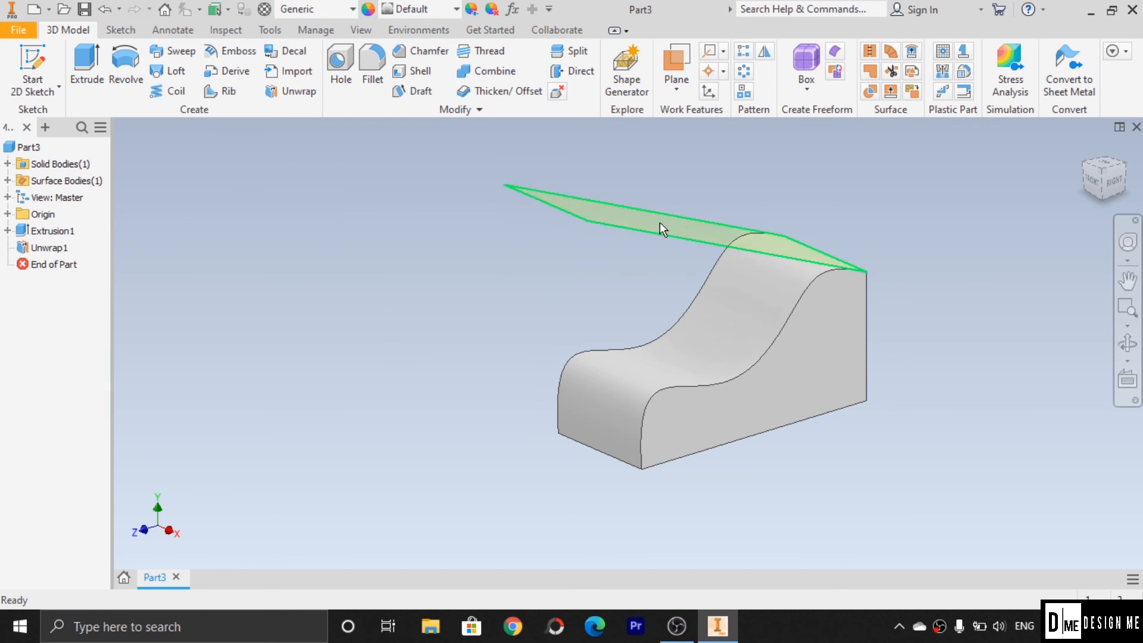
# Thicken the flat unwrapped surface into a 1 mm solid and end the Thicken/Offset command
pyautogui.click(487, 94)
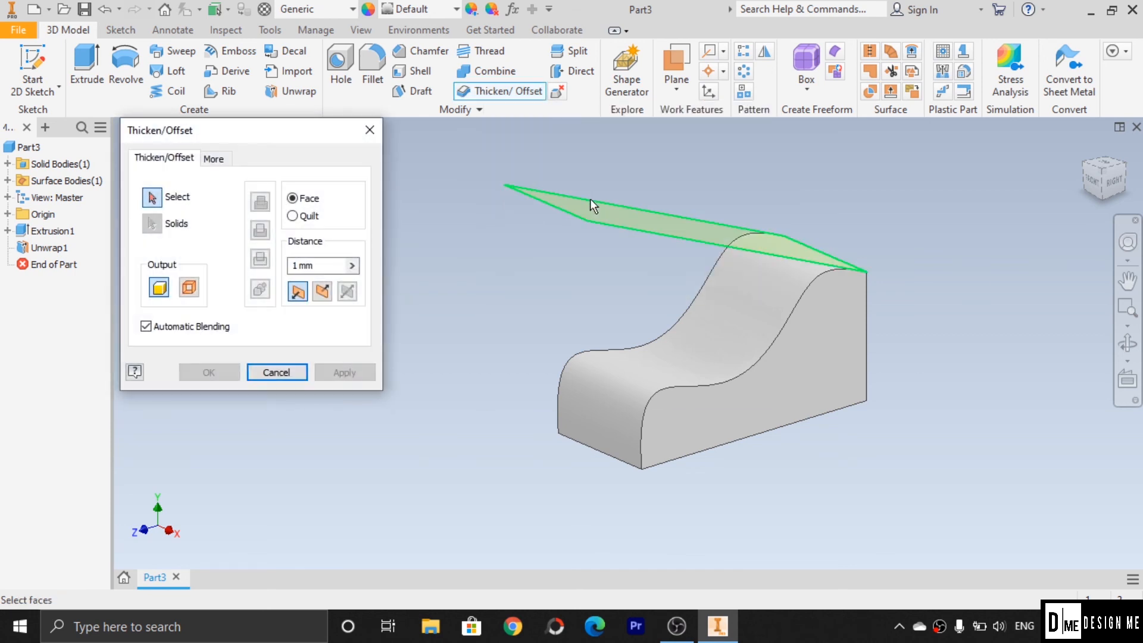
pyautogui.click(616, 218)
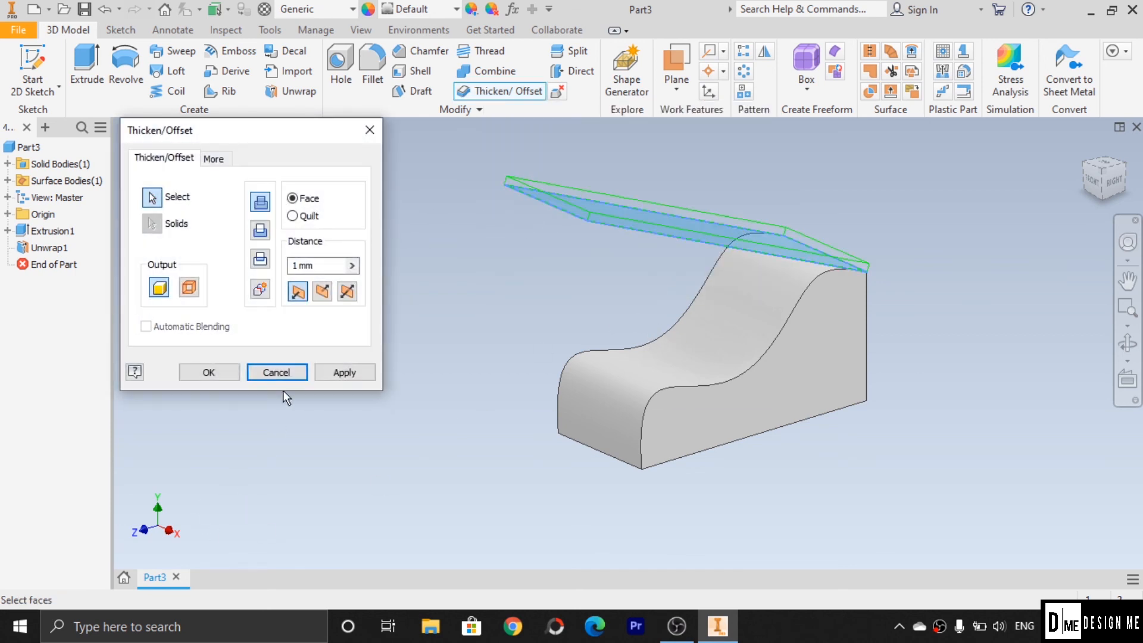
pyautogui.click(344, 372)
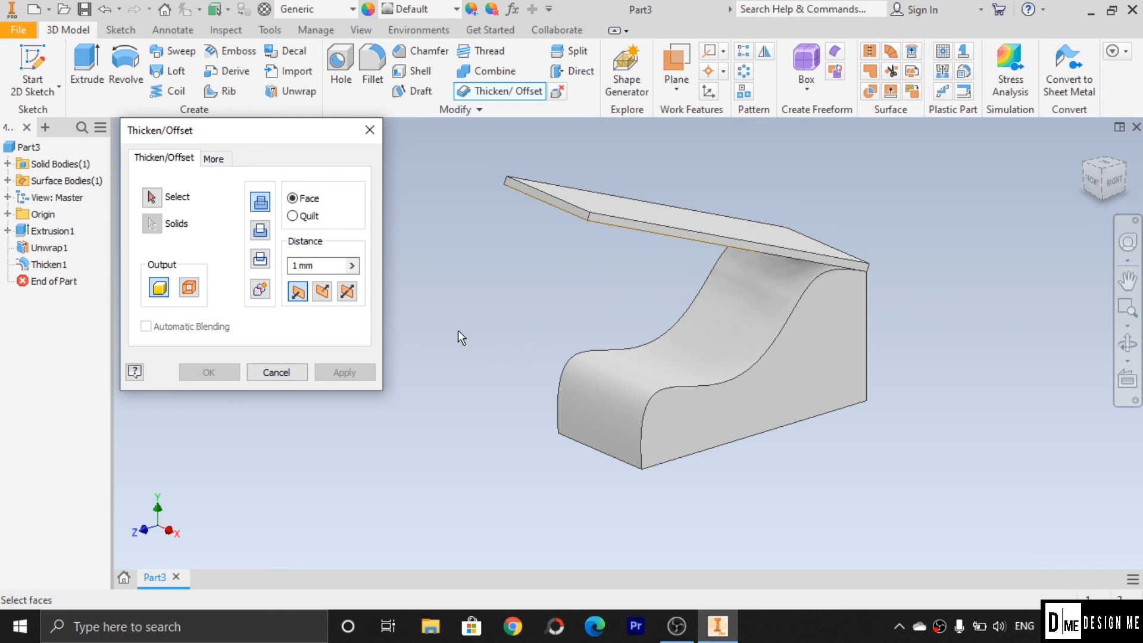
pyautogui.click(281, 373)
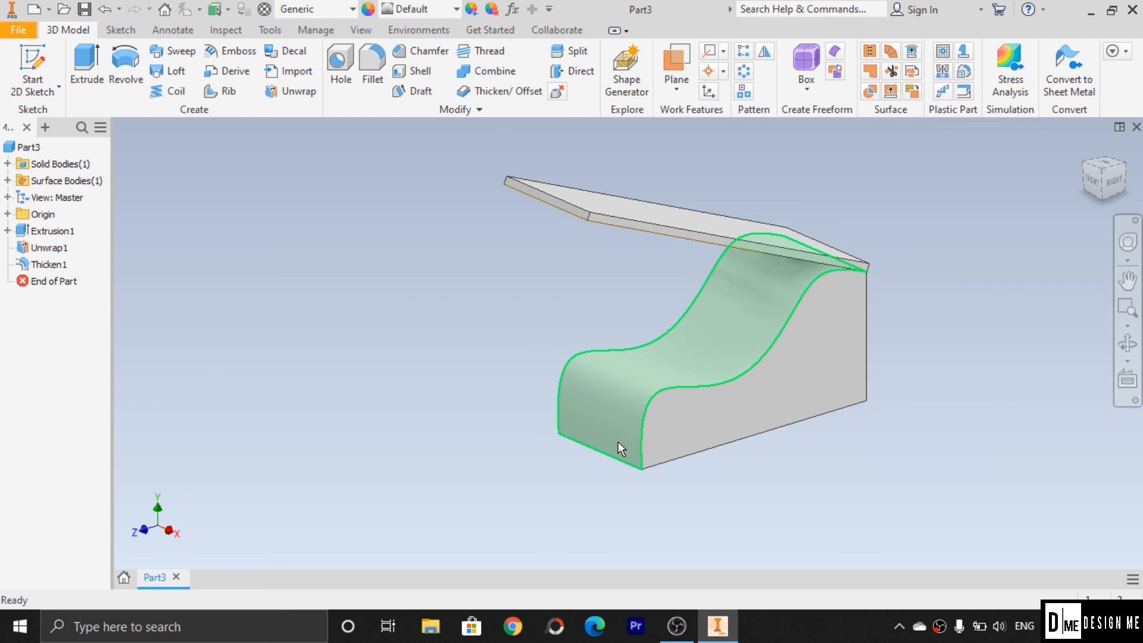
pyautogui.moveTo(618, 442)
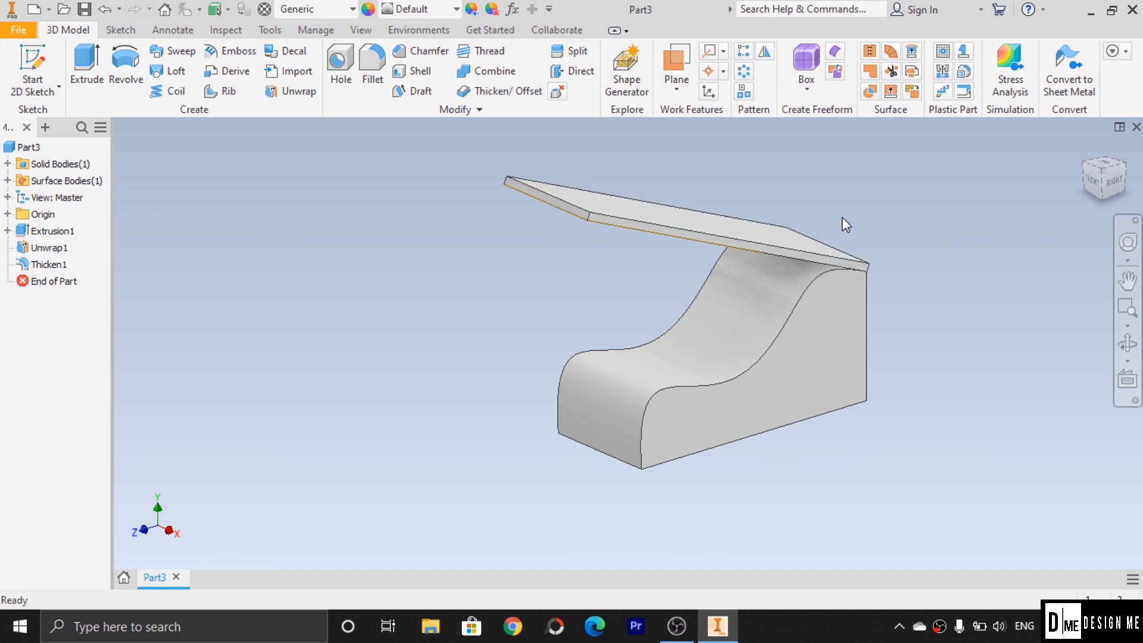
pyautogui.click(1128, 344)
pyautogui.moveTo(569, 300); pyautogui.dragTo(671, 314)
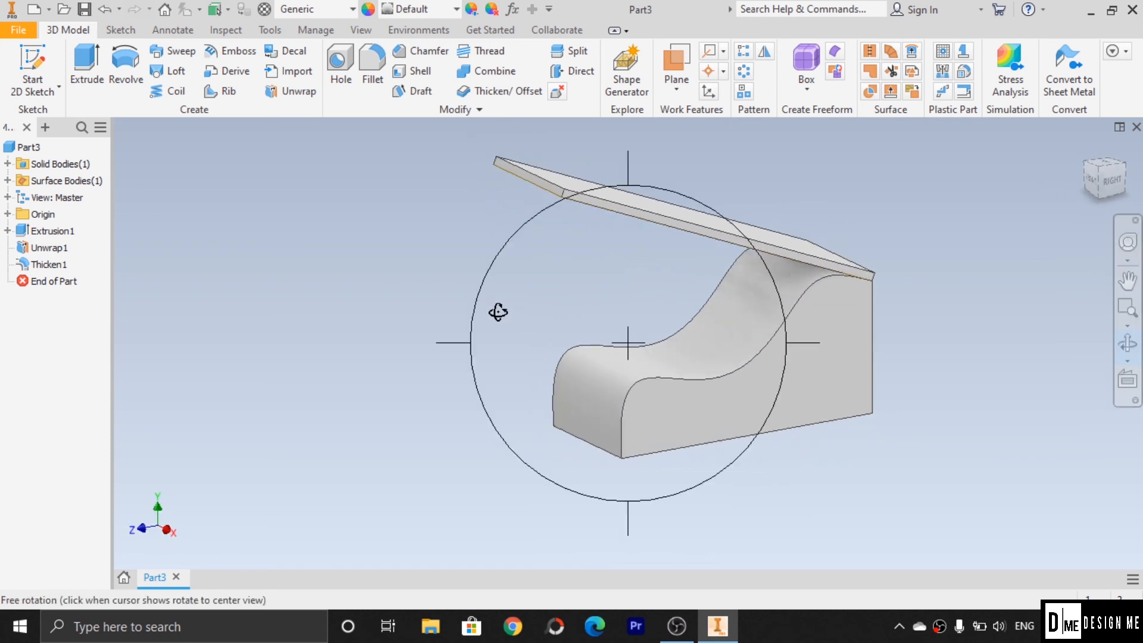